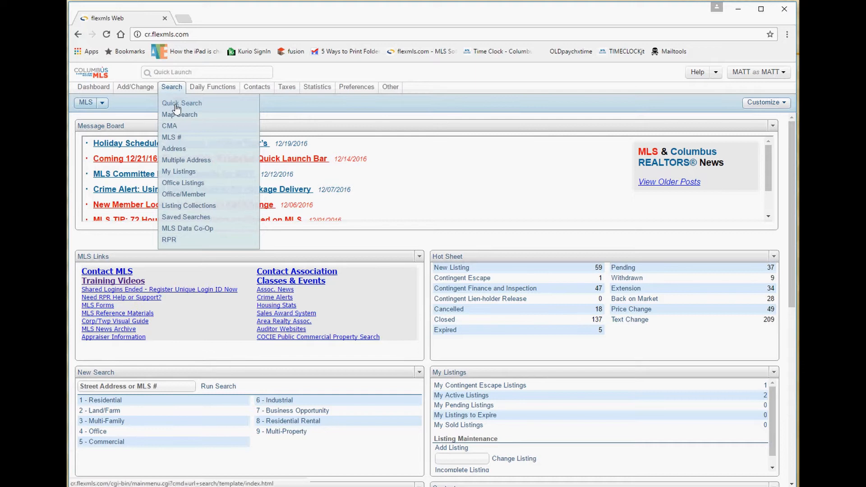
Open the Available Quick Searches list from the Search menu.
click(177, 104)
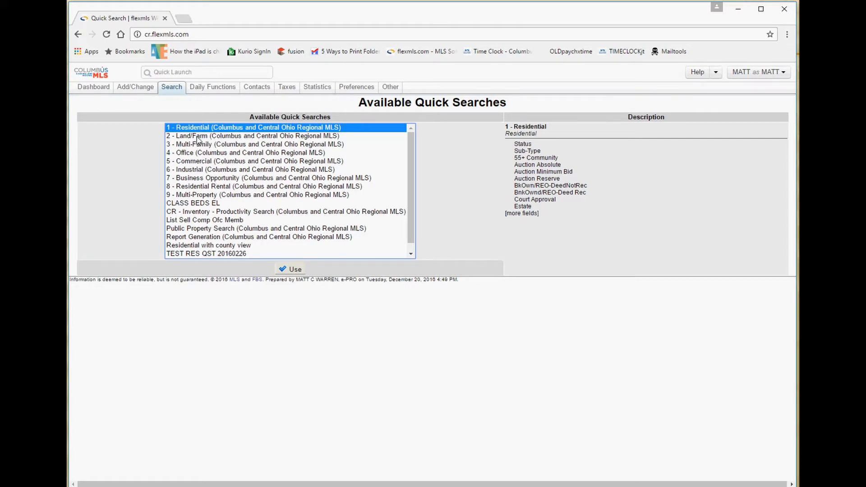
Preview and compare the Multi-Property, Residential and Land/Farm quick search field lists.
click(200, 196)
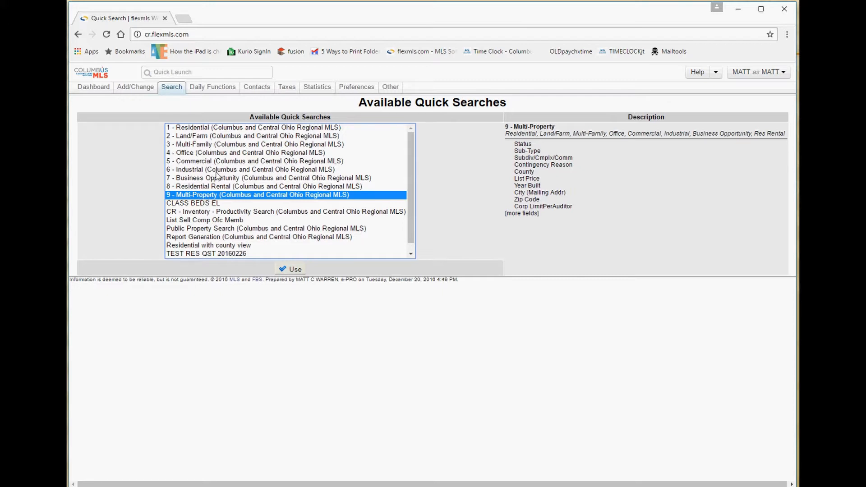
click(215, 130)
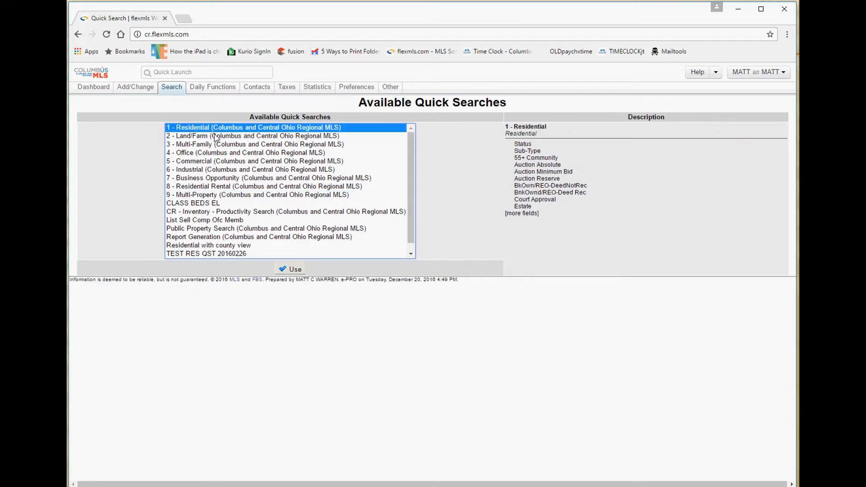
click(214, 135)
click(215, 130)
click(214, 136)
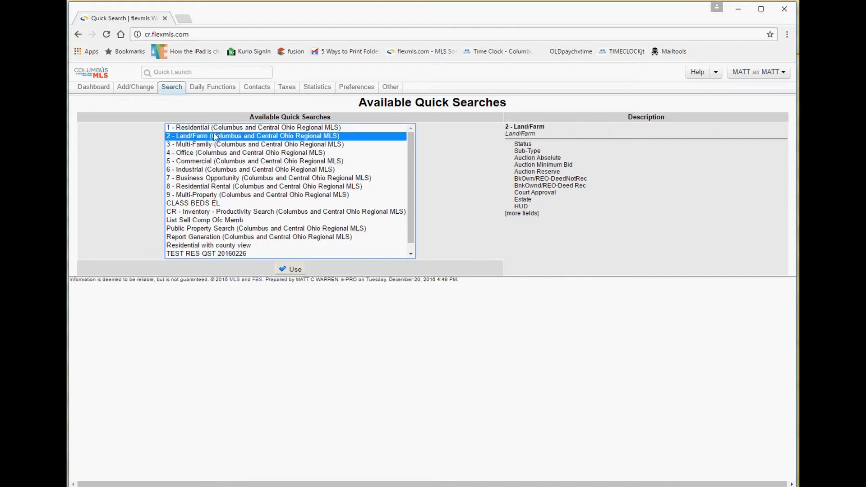
click(215, 129)
click(215, 136)
click(216, 129)
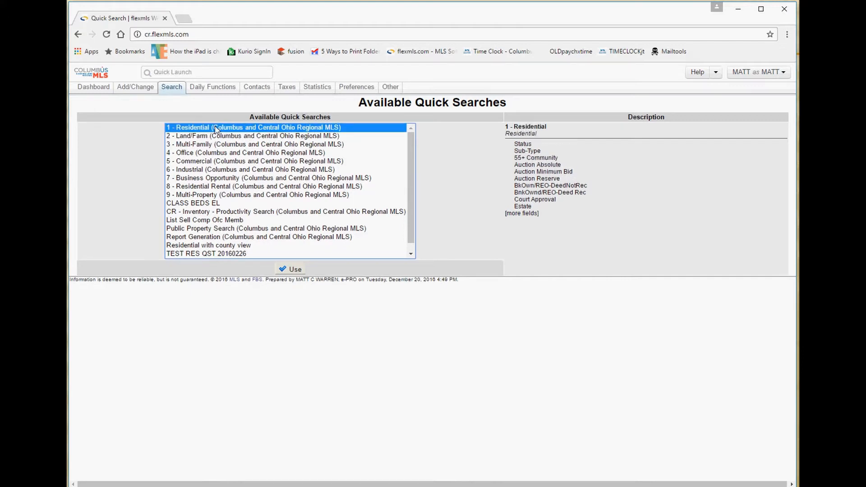
Select 9 - Multi-Property and launch it, showing 7,123 listings.
click(204, 195)
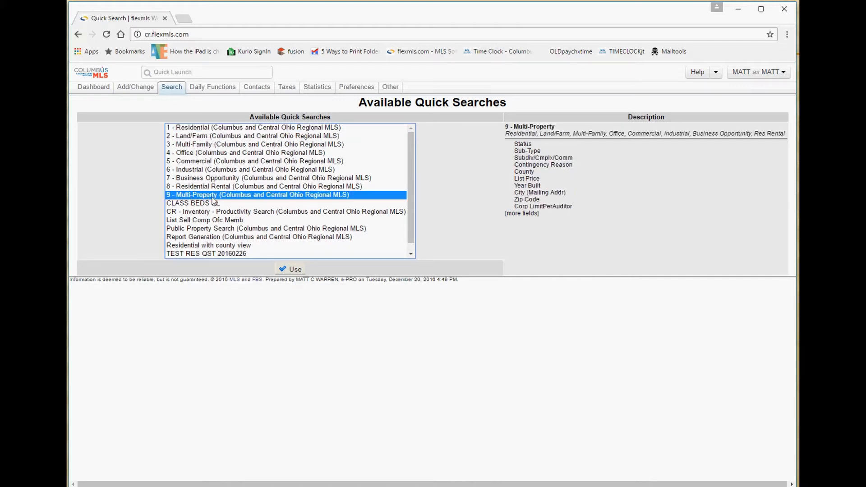
click(299, 270)
click(289, 269)
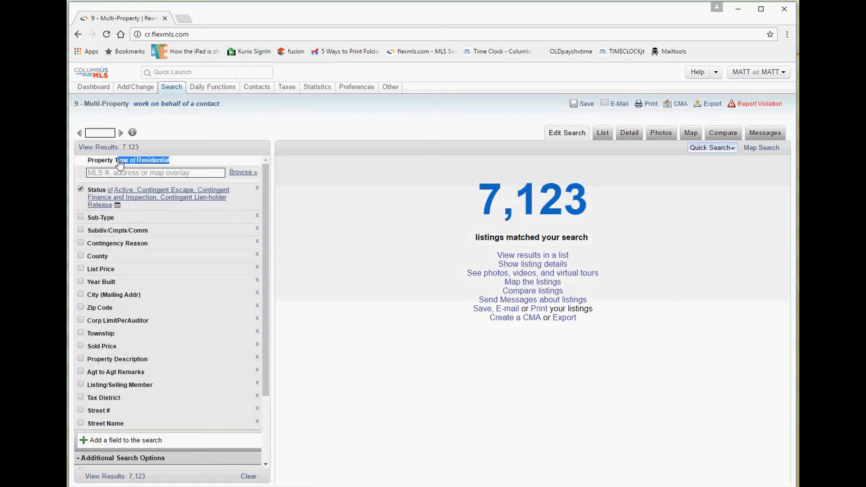
Set the Property Type criterion to Residential plus Land/Farm, returning 9,144 listings.
drag(133, 166, 87, 162)
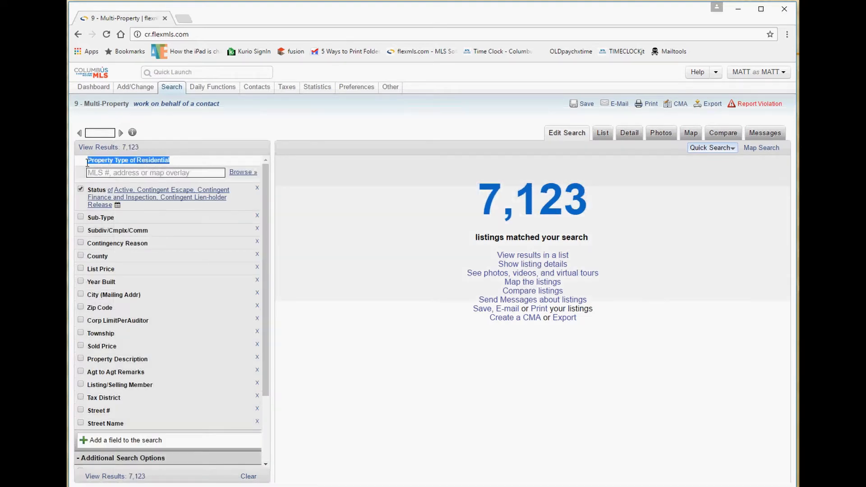
click(171, 161)
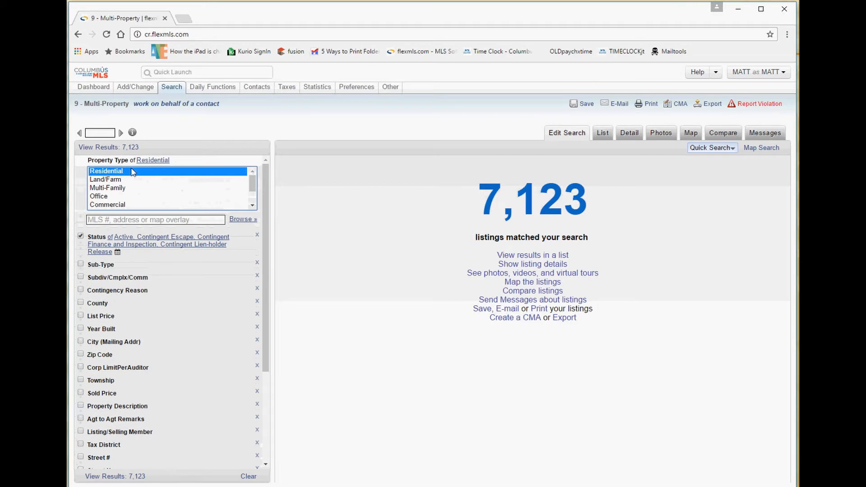
ctrl+click(111, 180)
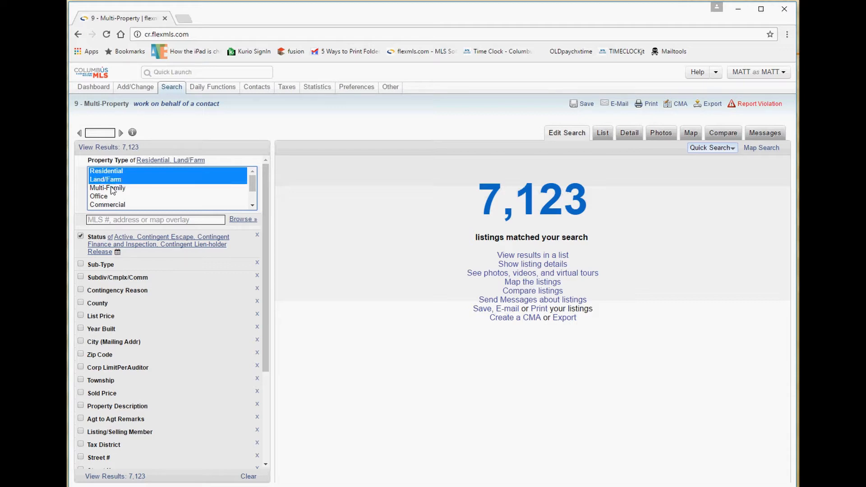
ctrl+click(109, 188)
ctrl+click(108, 196)
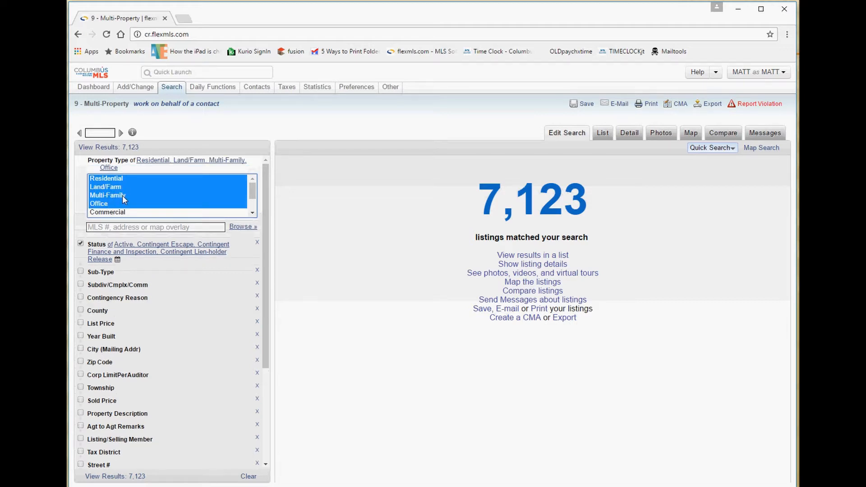
click(119, 180)
click(119, 181)
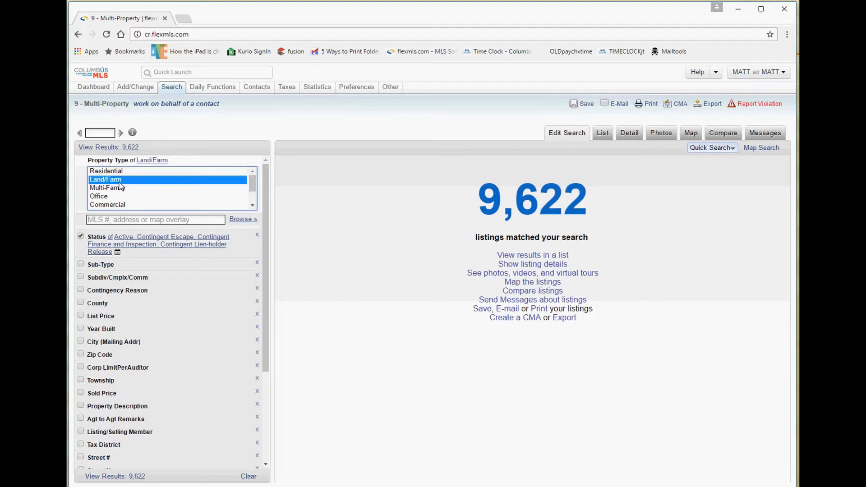
key(Up)
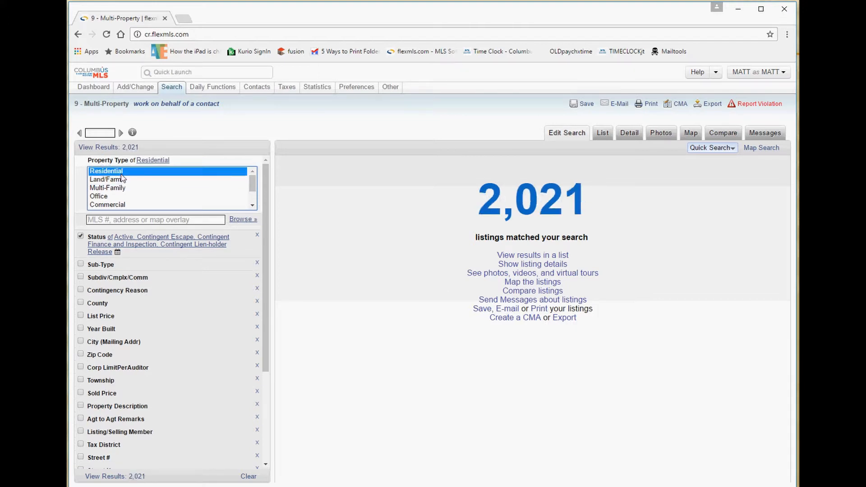
ctrl+click(121, 179)
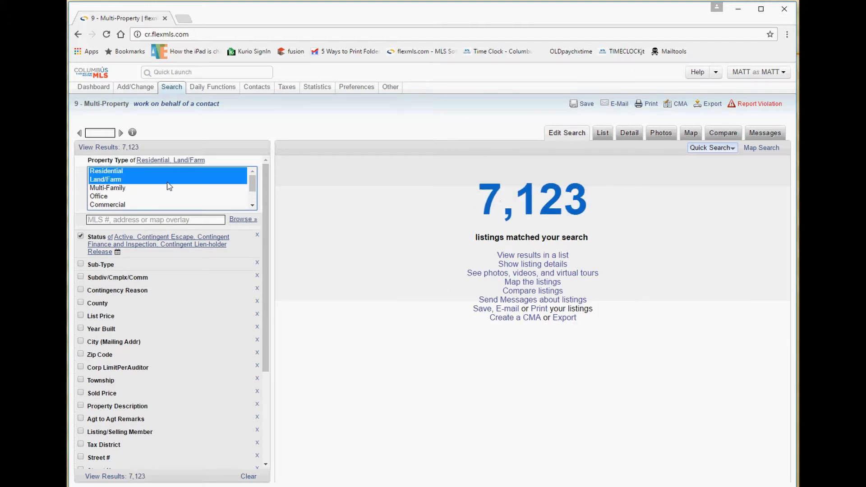
click(104, 317)
Enter 400 as the minimum list price.
text(4)
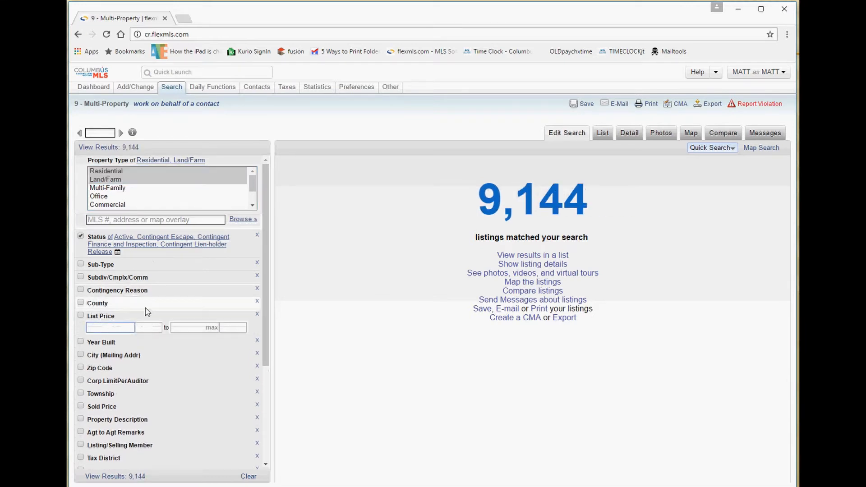
text(00)
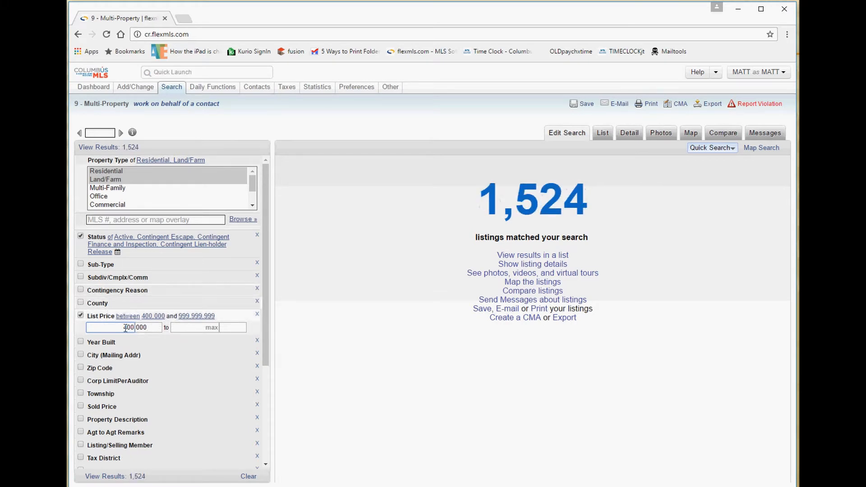
double_click(126, 328)
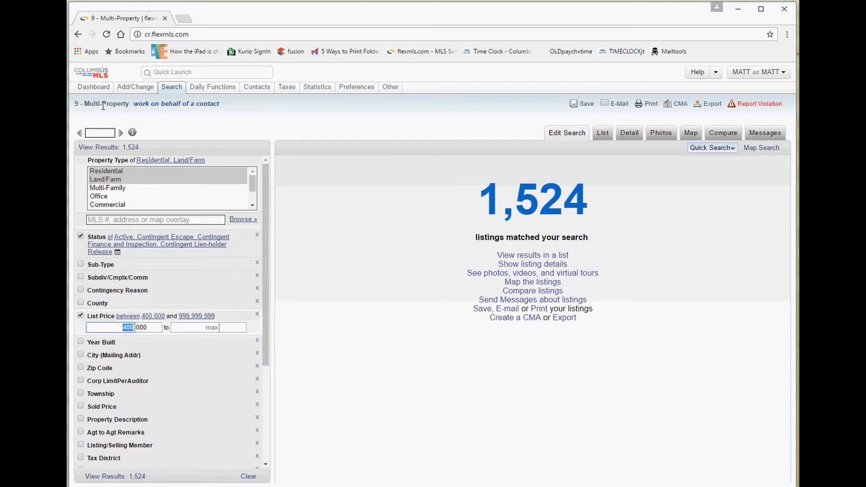
mouse_move(114, 104)
mouse_down()
mouse_move(83, 105)
mouse_move(115, 105)
mouse_up()
triple_click(83, 104)
click(83, 104)
Switch the property type to Multi-Family alone, leaving 27 matches.
click(146, 171)
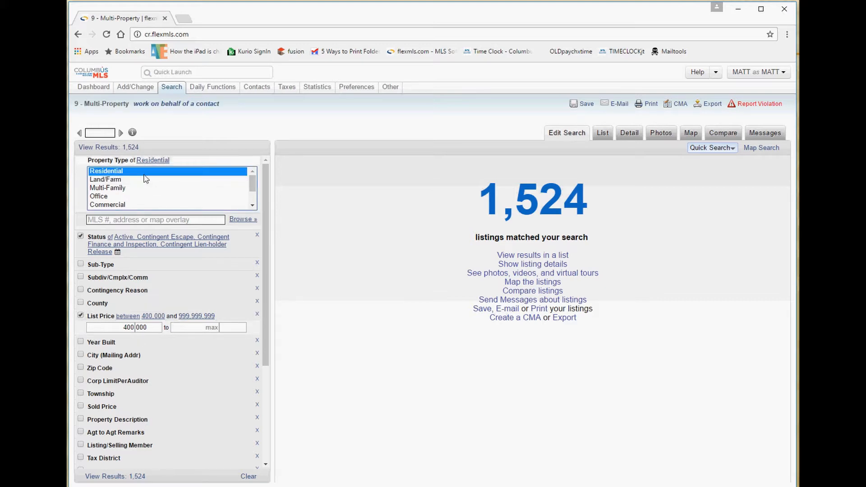
click(140, 180)
click(138, 188)
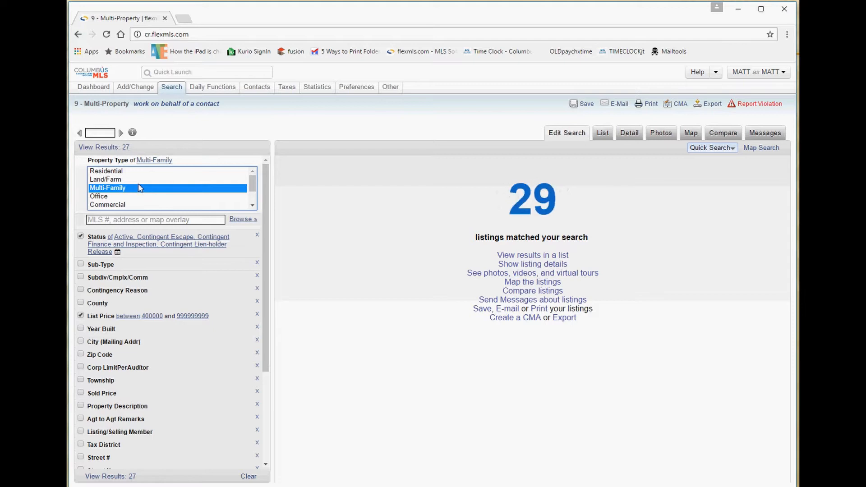
Reopen the quick search list, compare templates, and launch 1 - Residential with 7,123 listings.
mouse_move(170, 90)
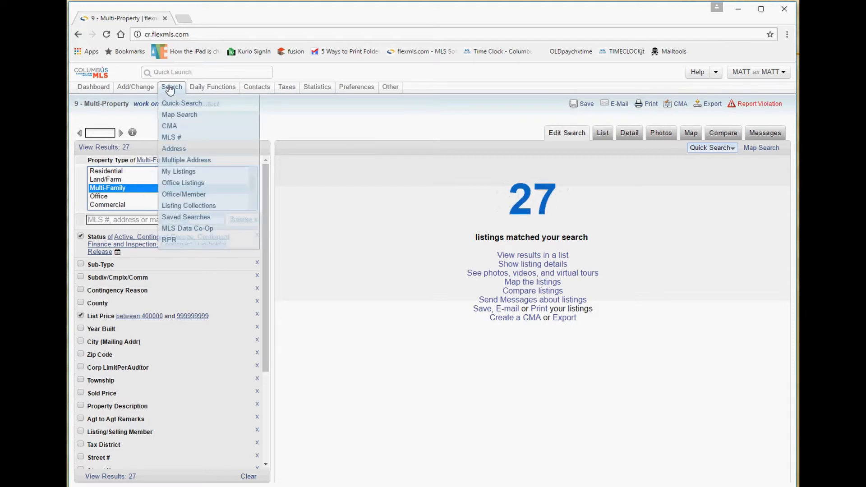
click(169, 102)
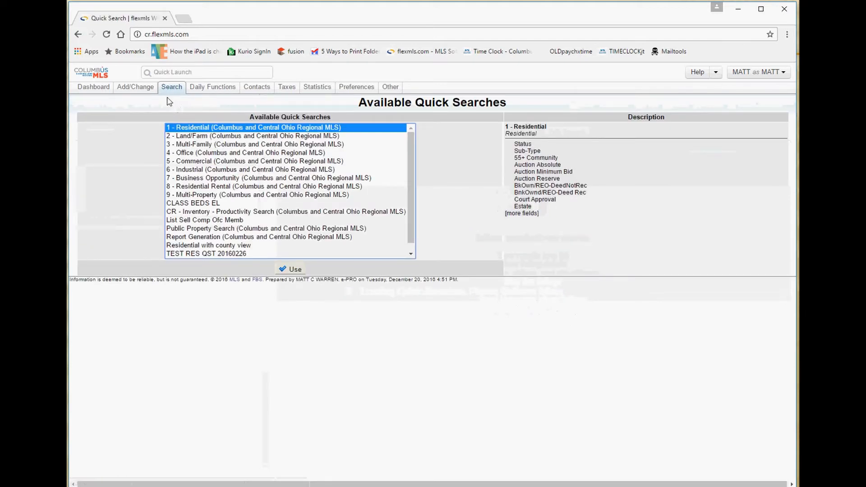
mouse_move(171, 88)
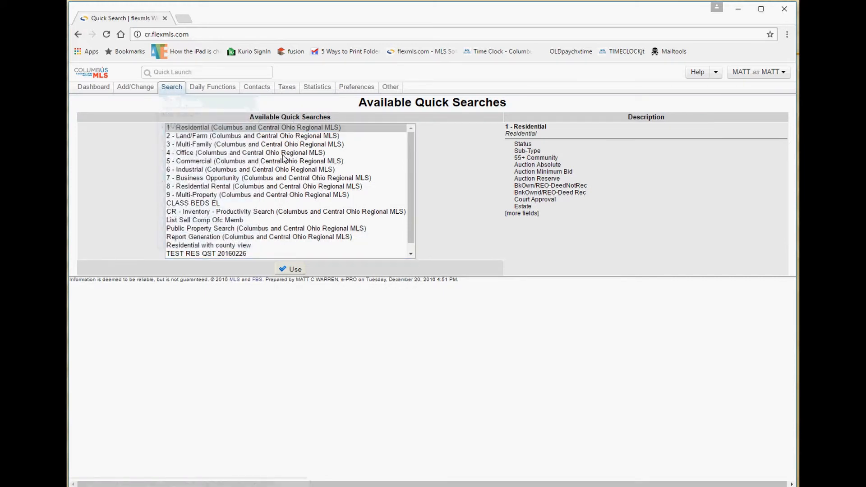
click(199, 129)
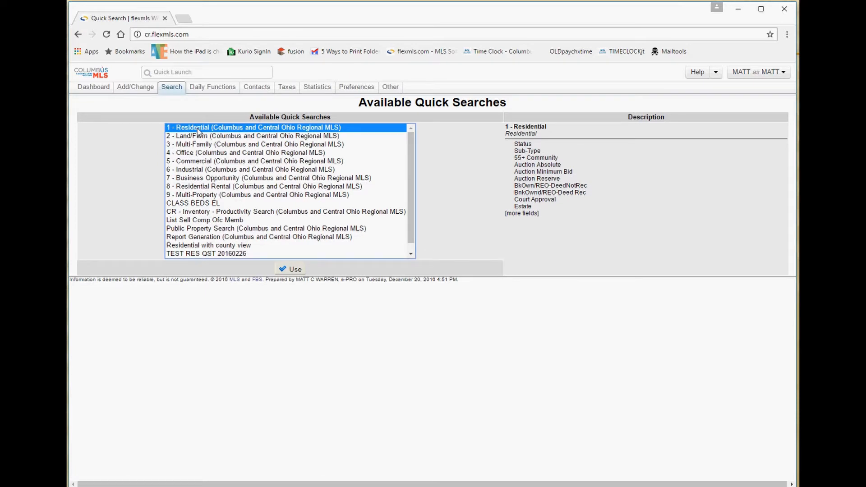
click(206, 195)
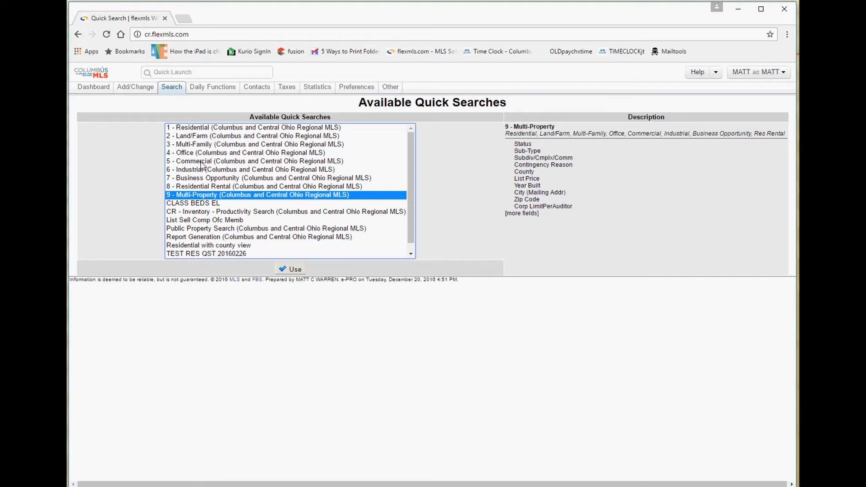
click(206, 128)
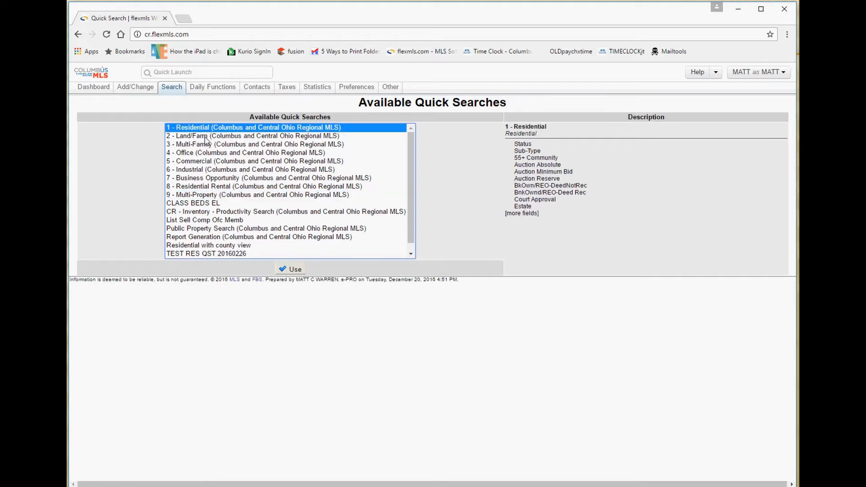
click(206, 136)
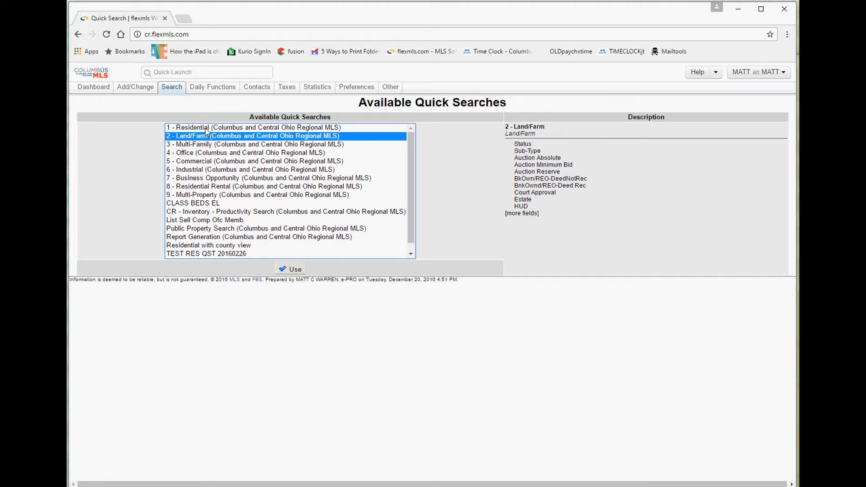
click(207, 128)
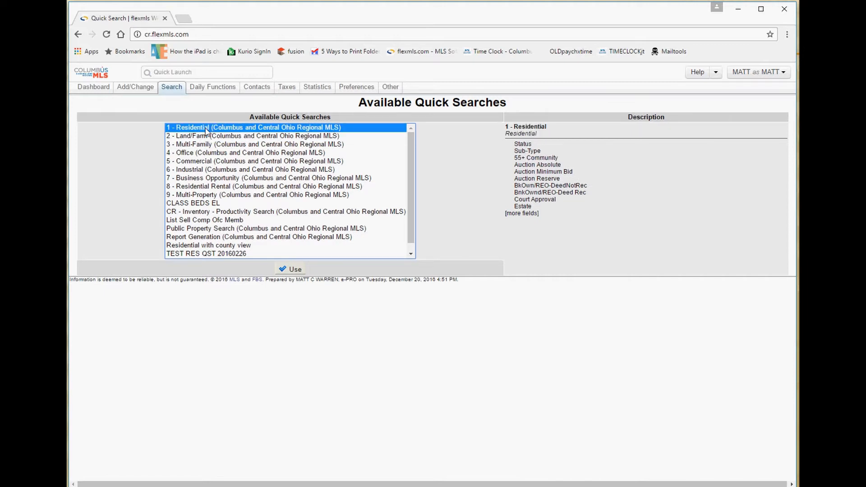
click(290, 269)
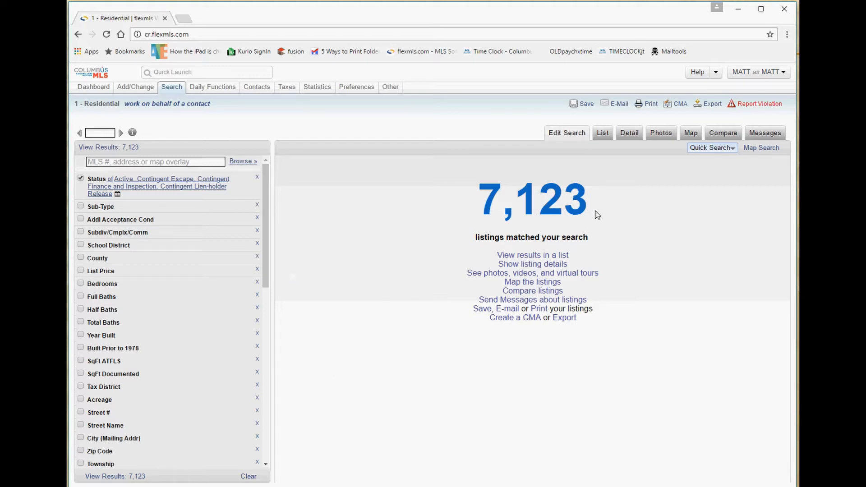
drag(596, 210, 371, 194)
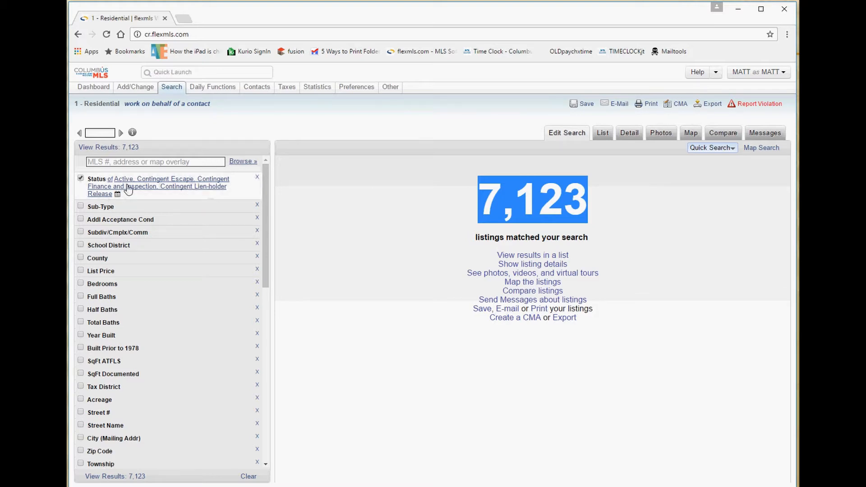
drag(149, 132, 115, 133)
click(131, 134)
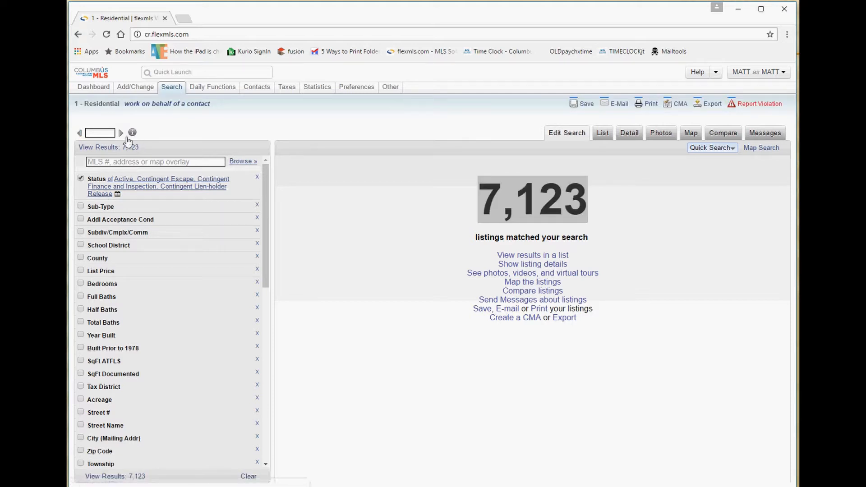
click(133, 134)
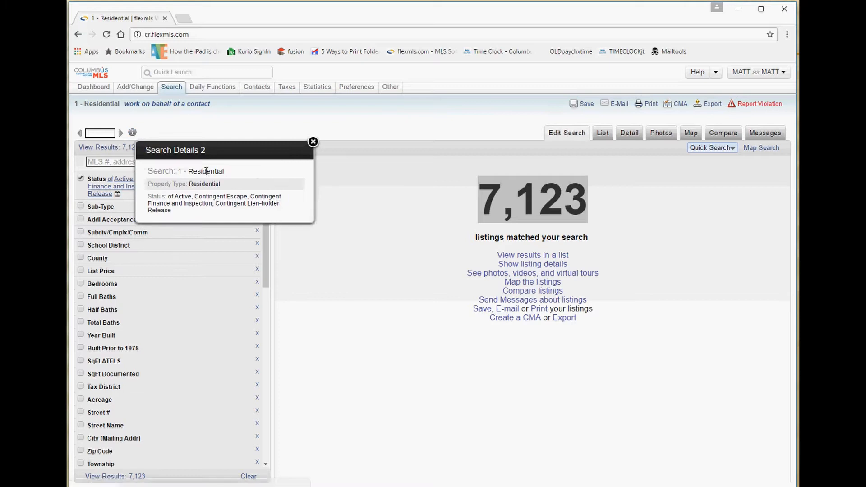
click(313, 142)
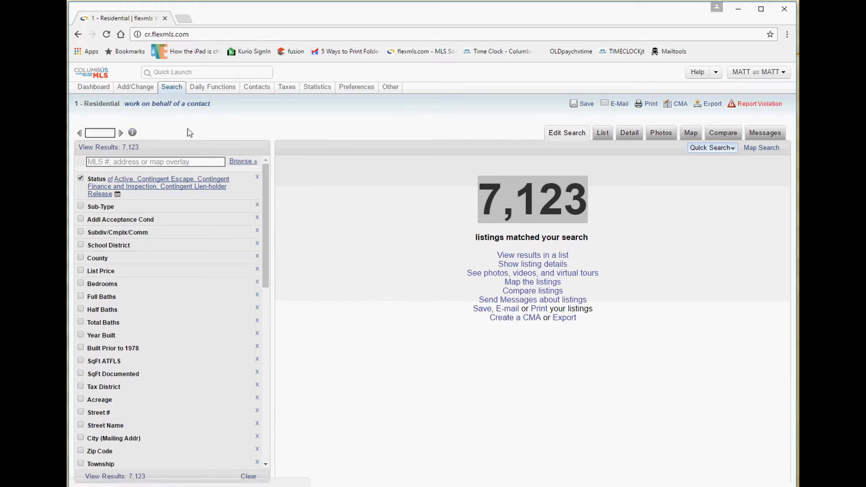
click(377, 211)
click(377, 211)
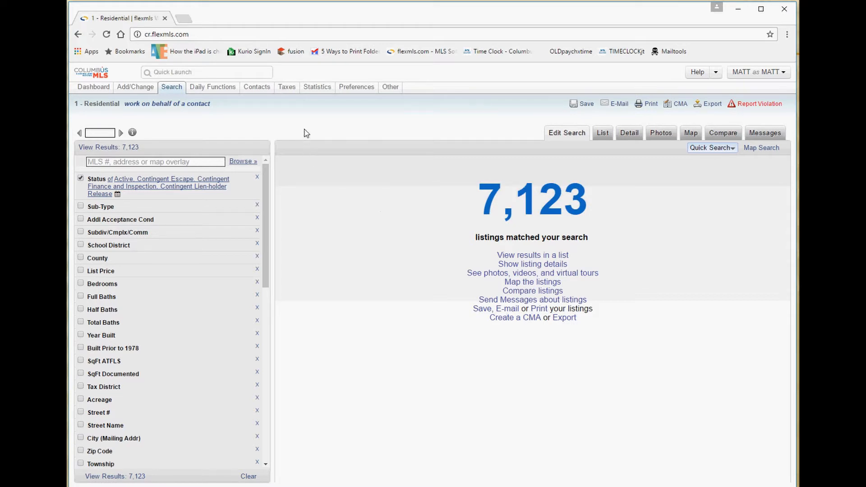
Open the Multiple Address search page.
mouse_move(174, 89)
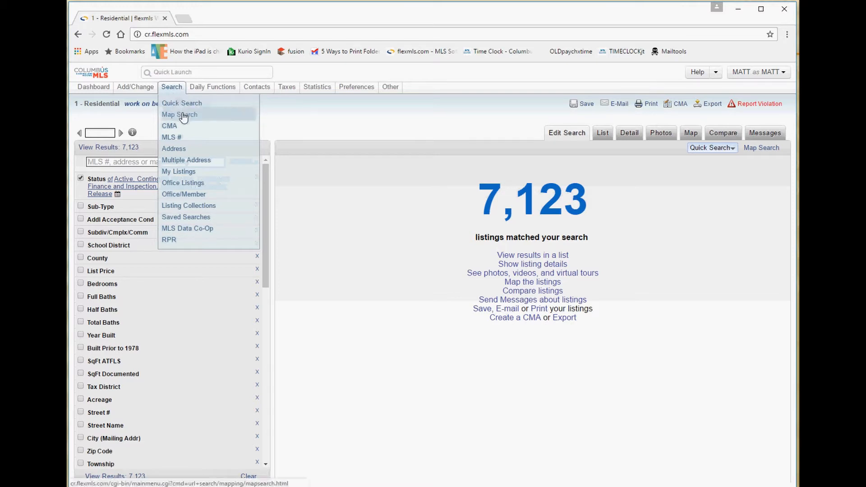
click(194, 161)
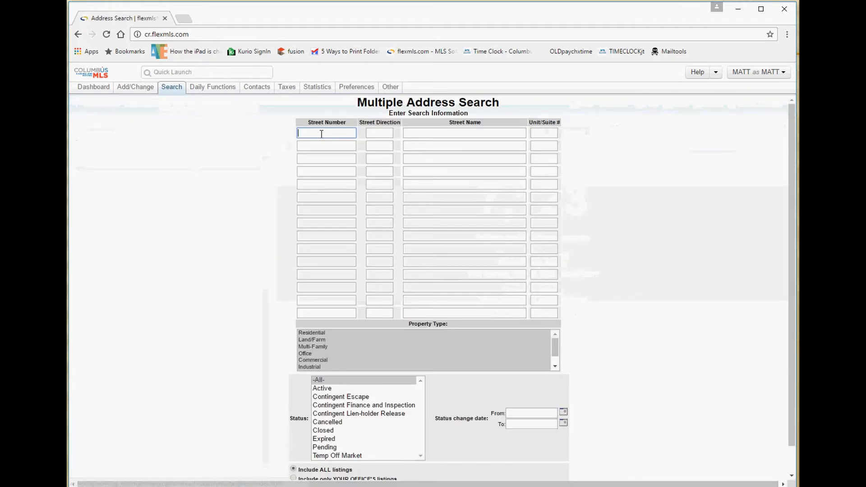
click(436, 136)
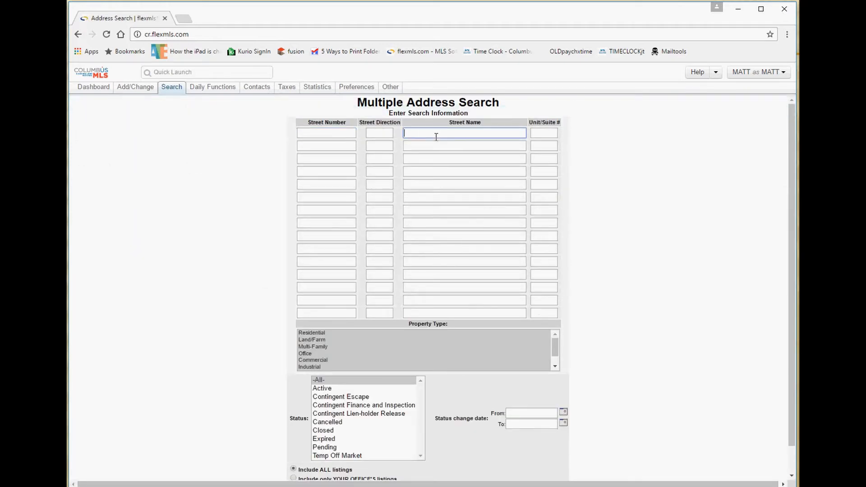
click(299, 132)
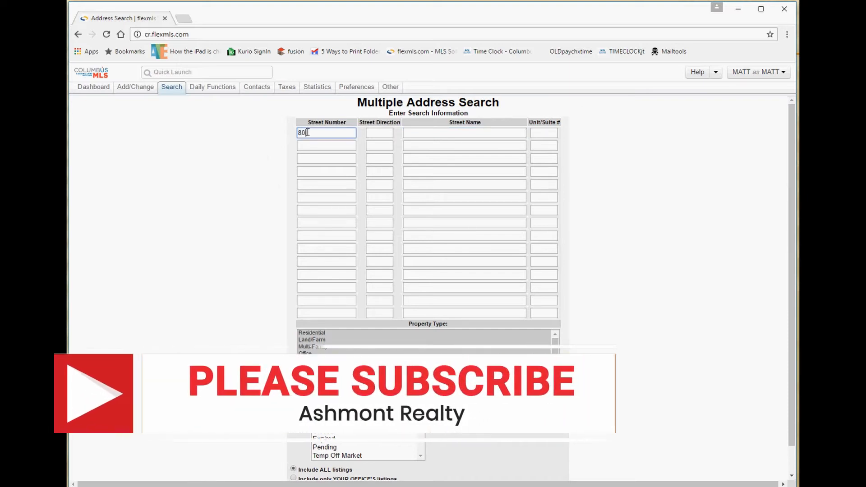
key(Tab)
key(Tab)
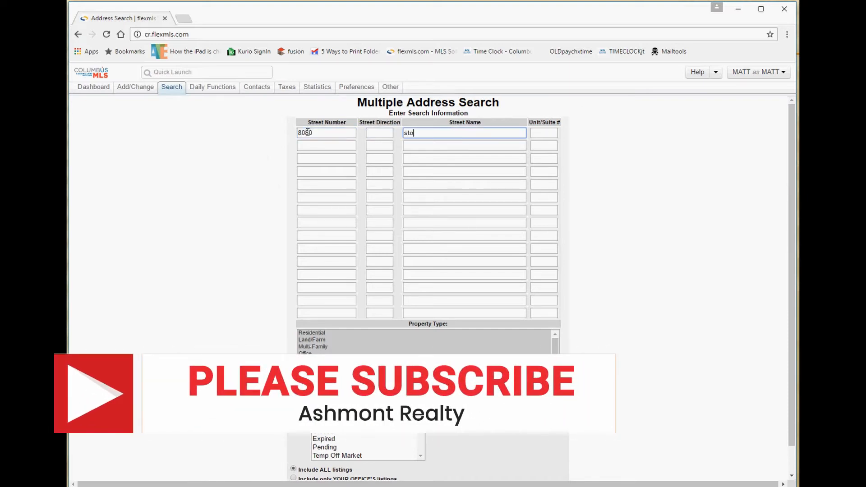
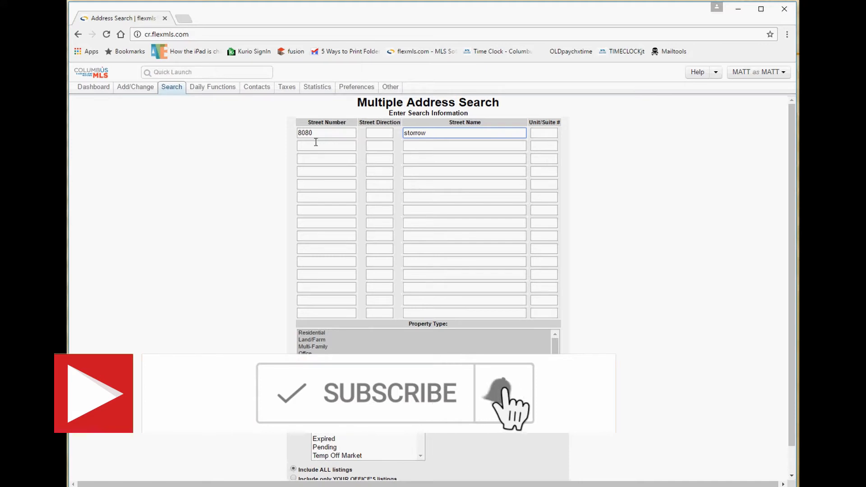
click(316, 144)
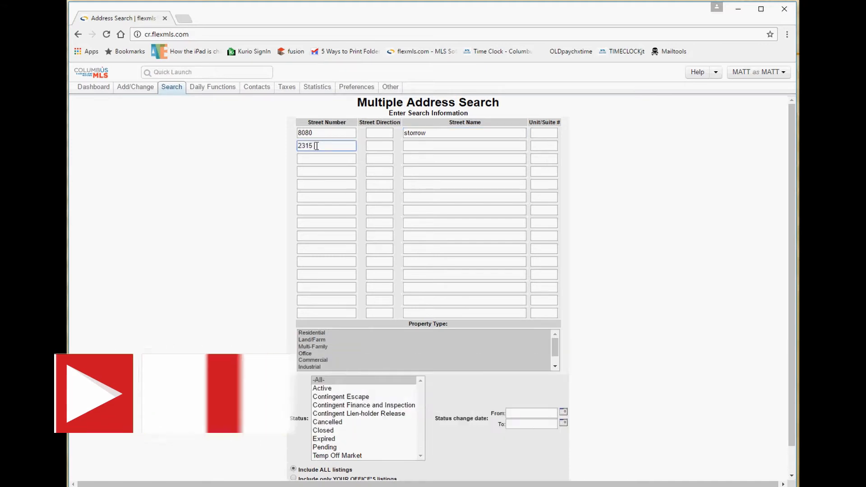
key(Tab)
key(Tab)
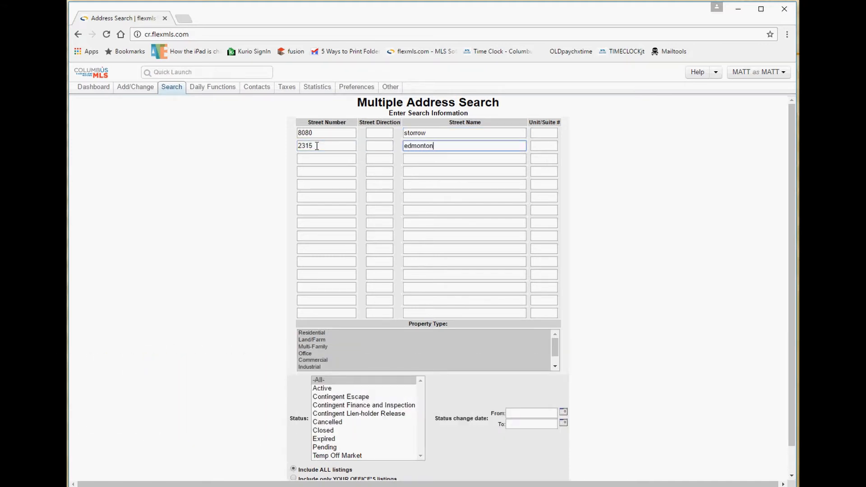
key(Tab)
key(Tab)
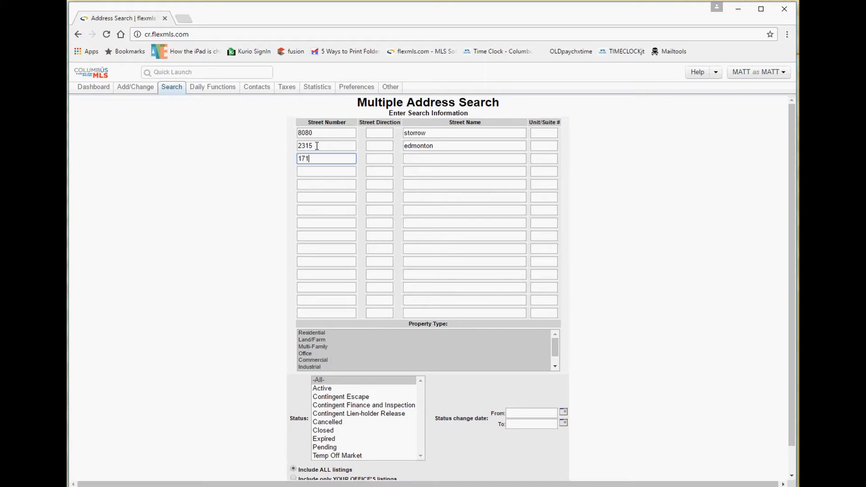
key(Tab)
key(Tab)
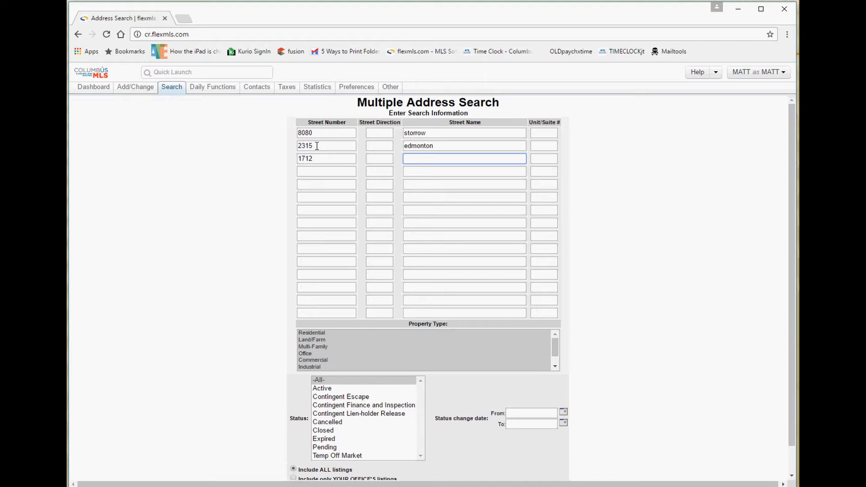
Limit the search to Residential properties with -All- listing statuses.
click(426, 136)
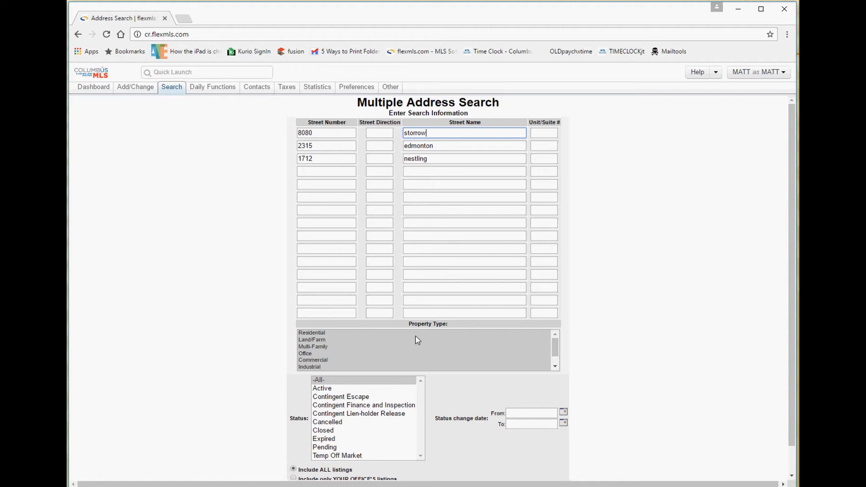
scroll(415, 341, down, 1)
scroll(344, 343, up, 1)
click(322, 334)
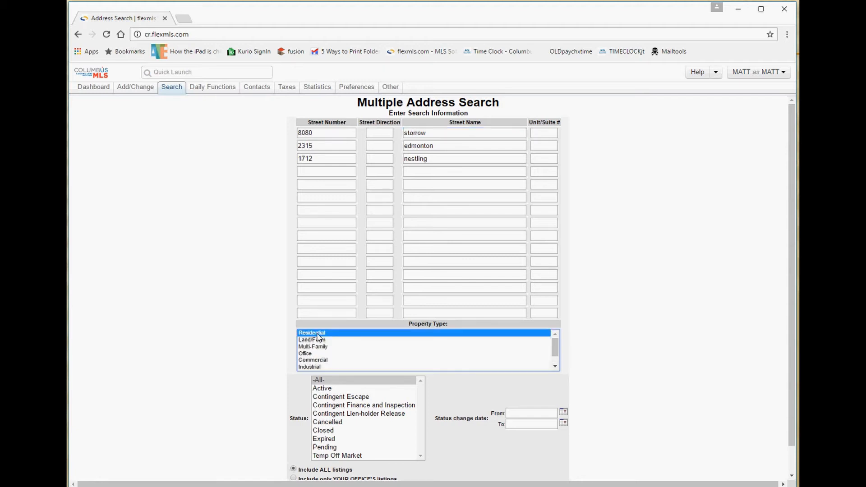
click(323, 341)
click(320, 353)
click(322, 340)
click(323, 334)
click(332, 391)
click(330, 382)
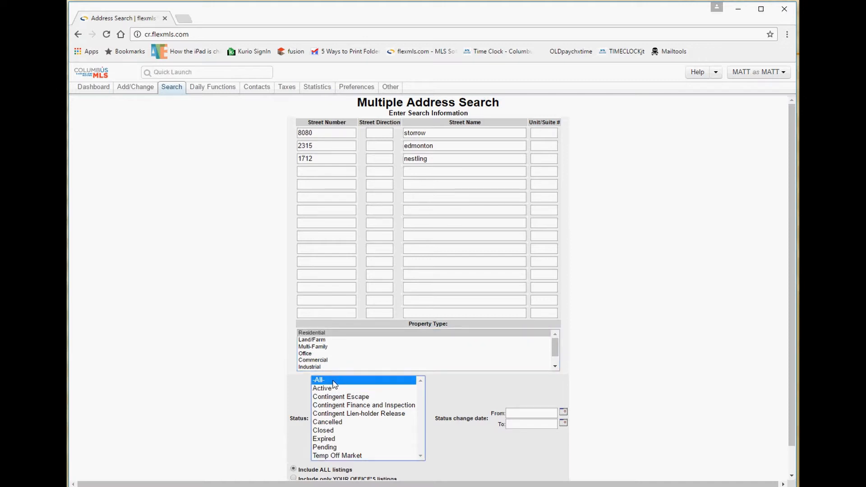
Recheck the addresses and status choice, then run the search returning 3 Closed listings.
scroll(509, 404, down, 1)
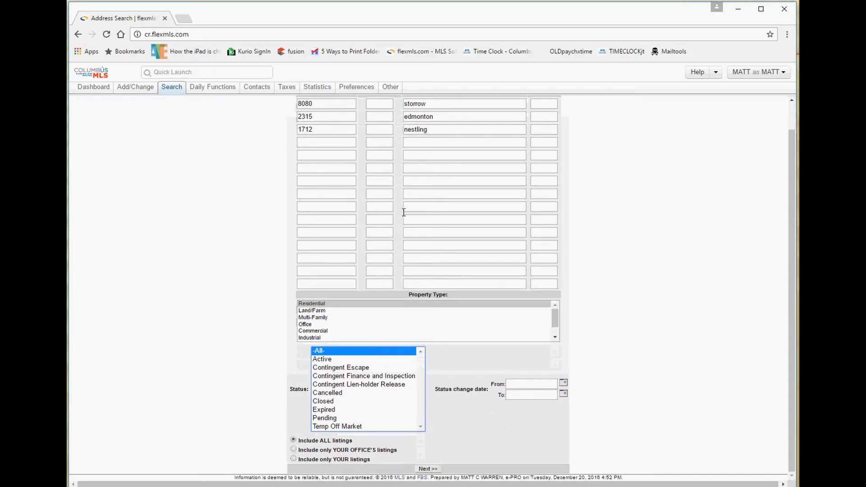
scroll(368, 170, up, 1)
scroll(368, 170, up, 1)
click(311, 134)
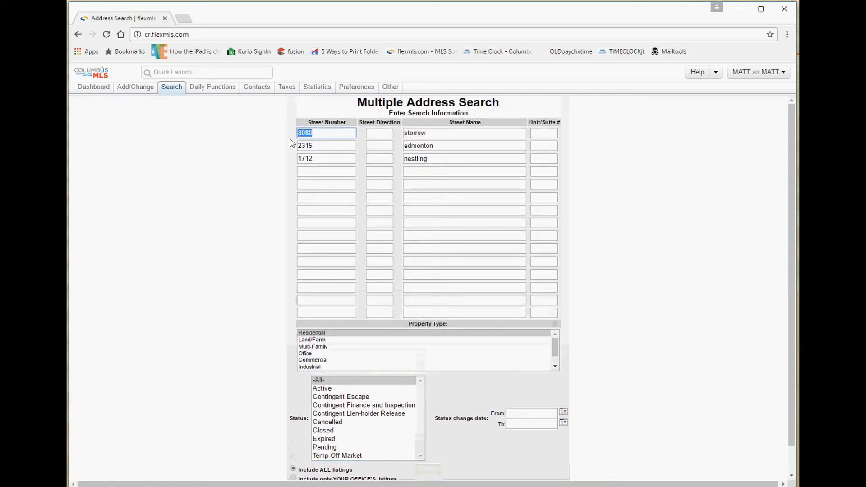
click(315, 147)
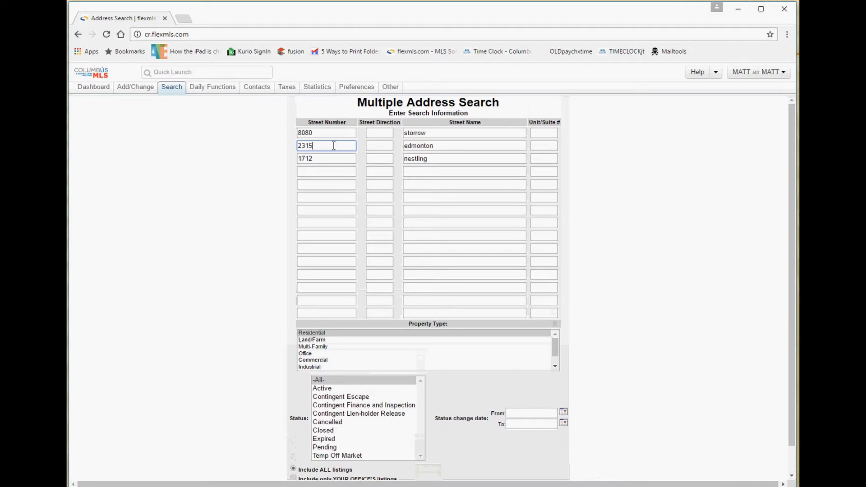
double_click(437, 133)
drag(436, 145, 399, 151)
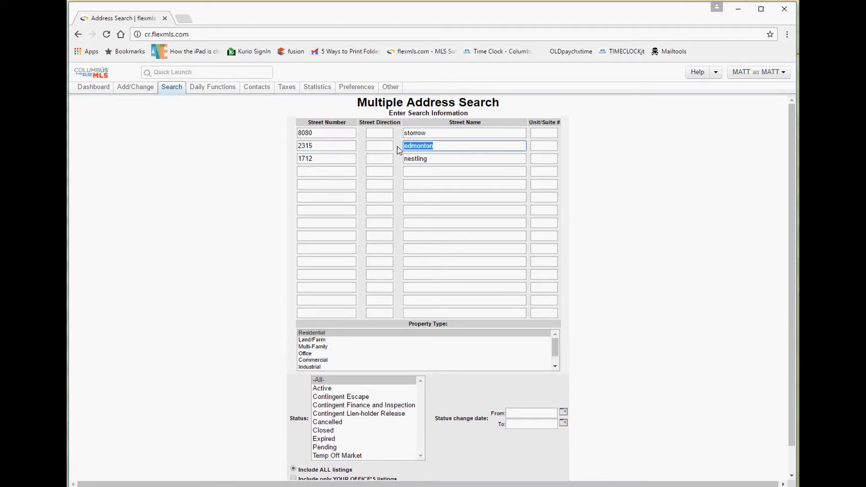
click(322, 382)
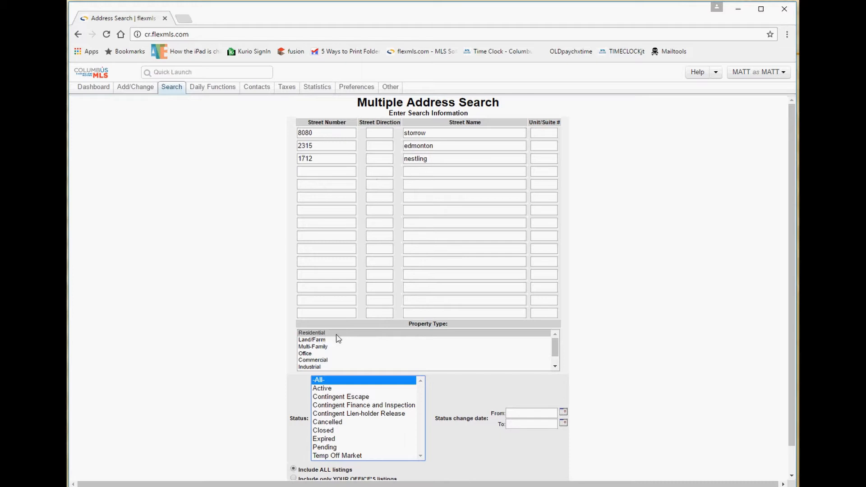
scroll(435, 415, down, 1)
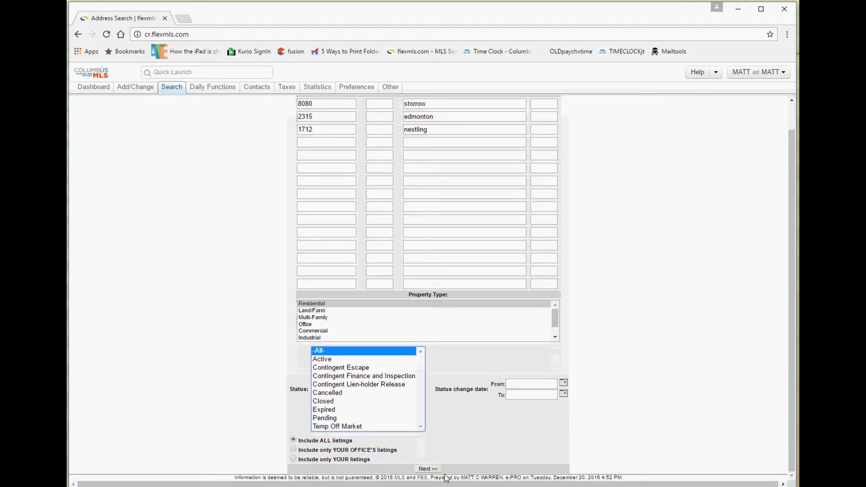
click(427, 469)
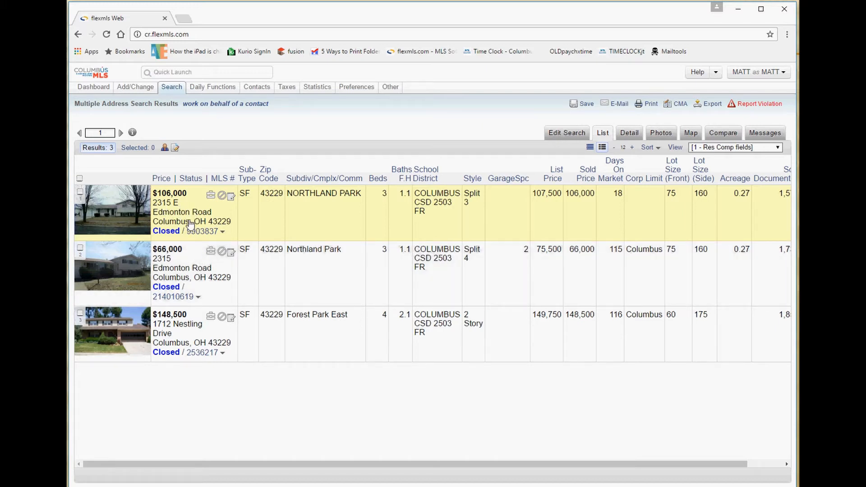
Highlight the MLS numbers of the first and second Closed listings in the results.
drag(220, 234, 182, 232)
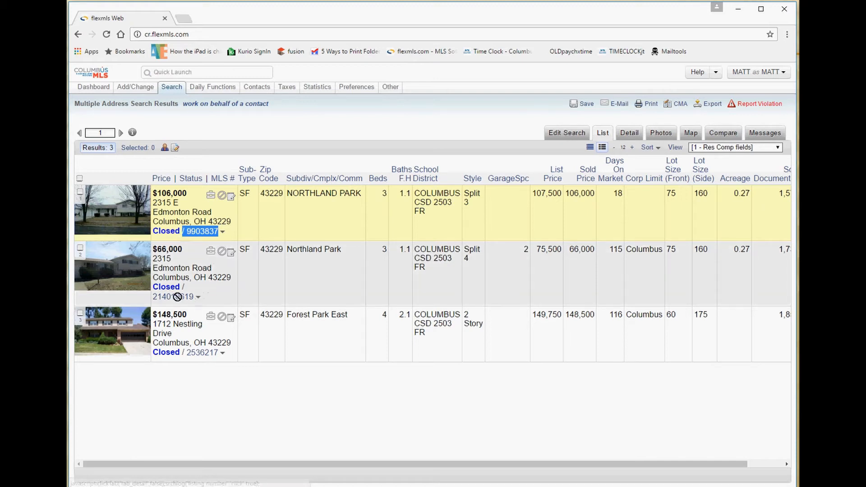
drag(194, 298, 152, 297)
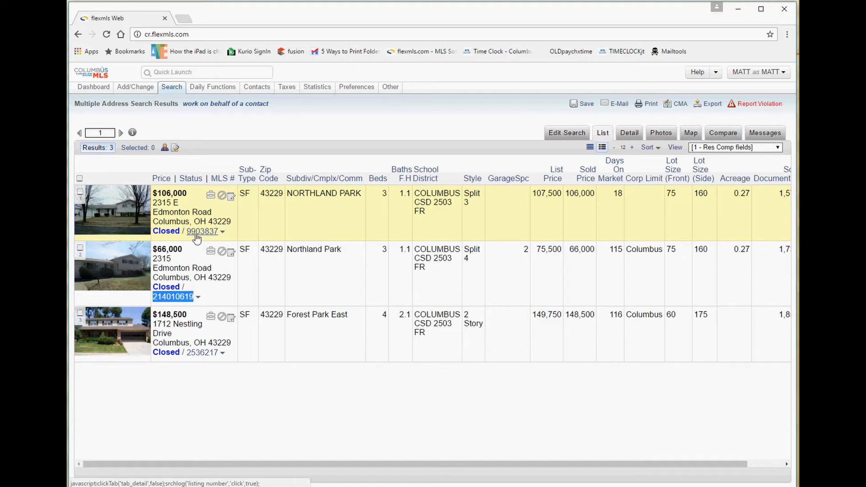
drag(186, 231, 219, 232)
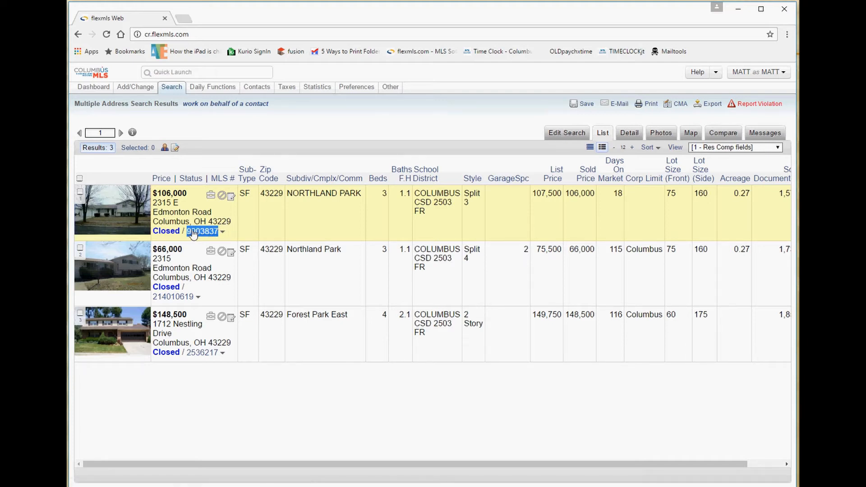
click(245, 233)
Show the Search tab's menu of search types above the 43229 results.
mouse_move(179, 92)
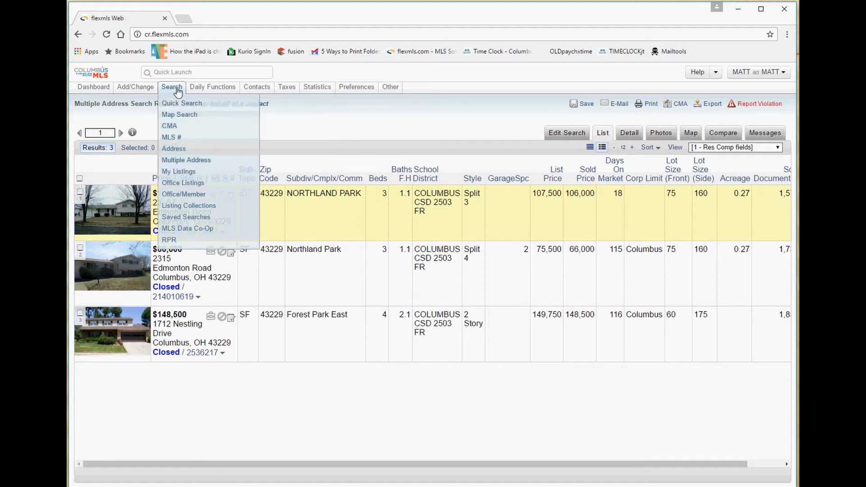
Open Search for Multiple MLS Numbers and put the cursor in the empty MLS number box.
click(181, 141)
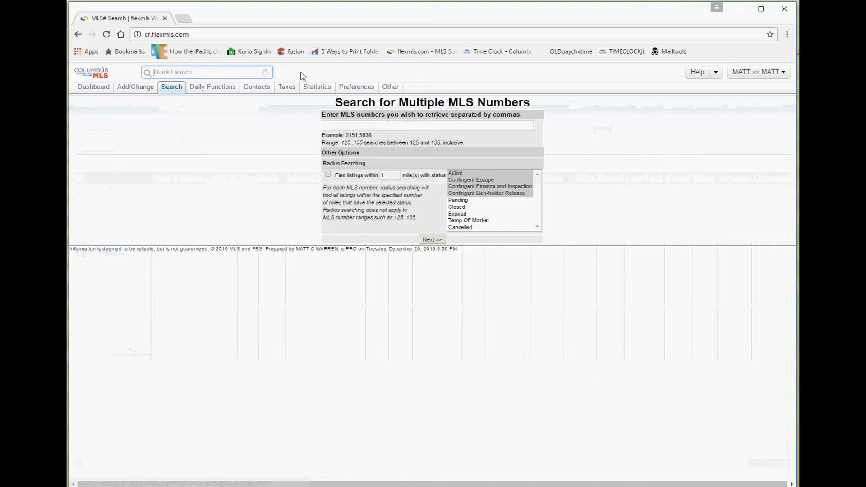
click(405, 74)
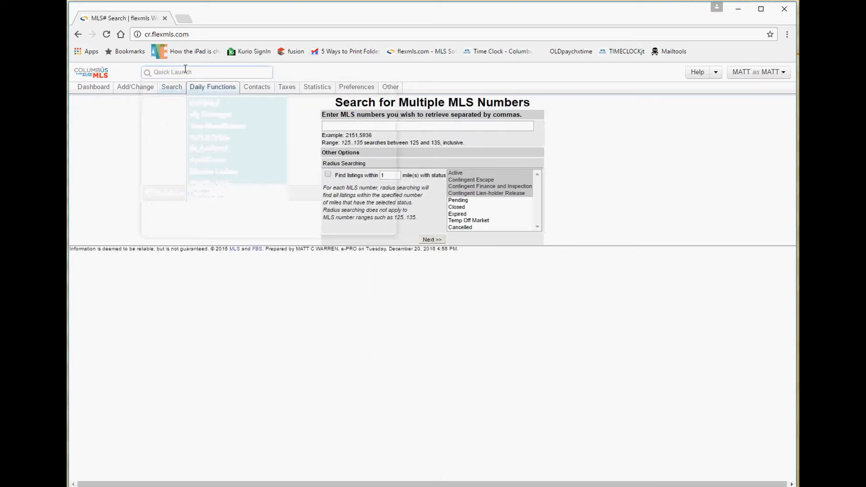
drag(448, 103, 382, 102)
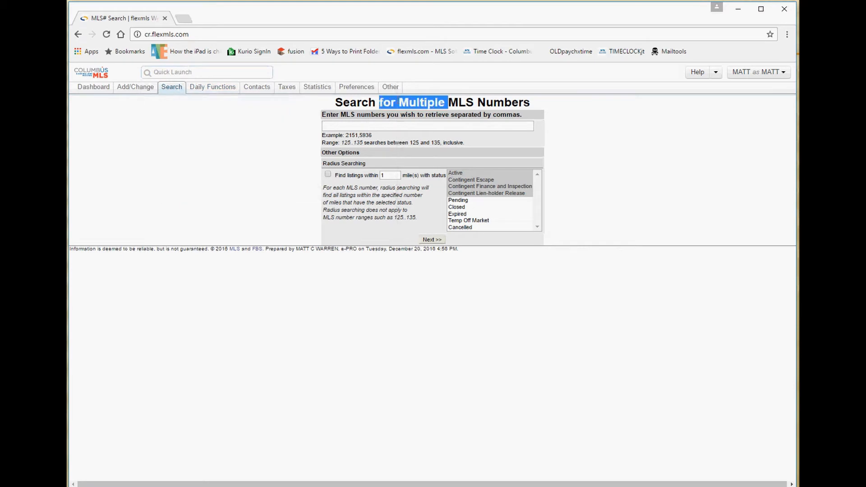
mouse_move(170, 91)
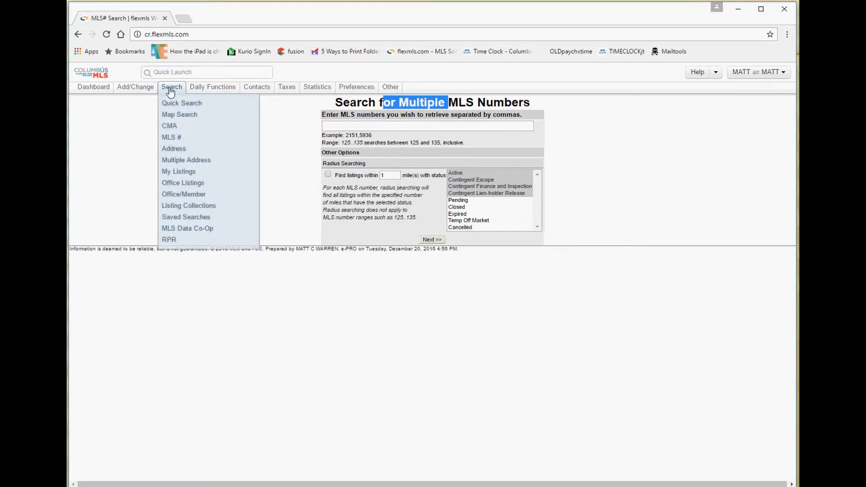
click(337, 130)
Enter MLS numbers 9900100, 2622000 and 214001001 in the entry box.
text(9900)
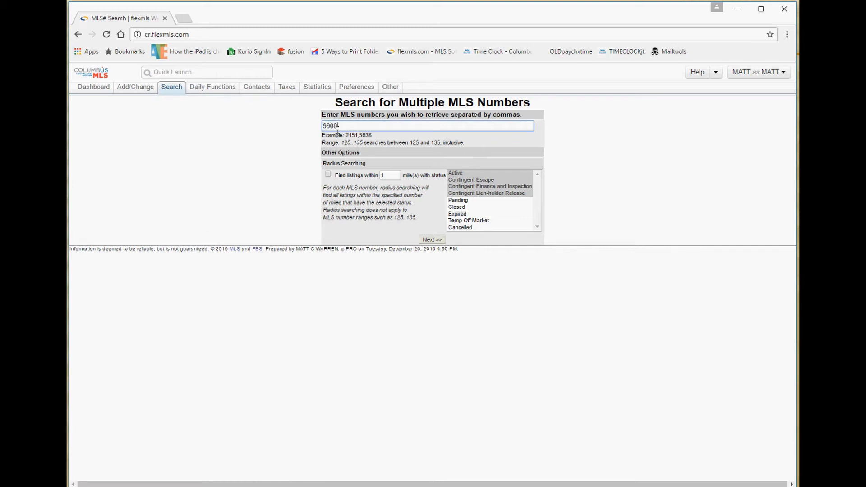
text(1001)
drag(409, 126, 321, 127)
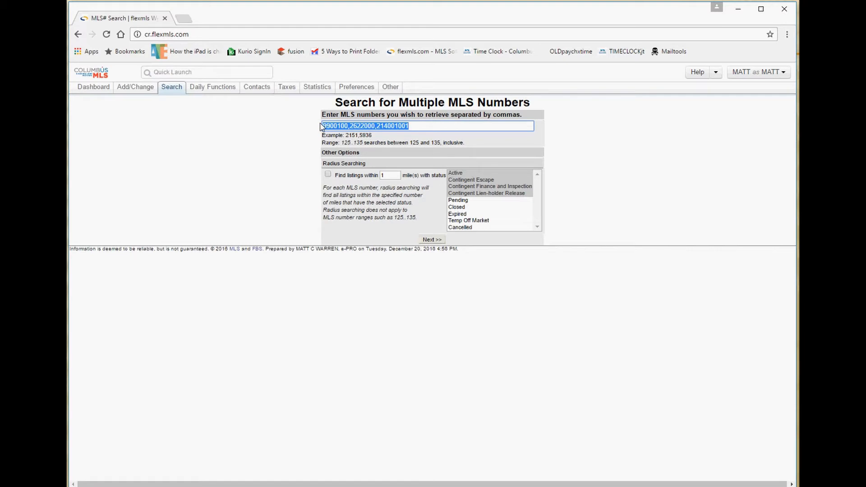
click(411, 122)
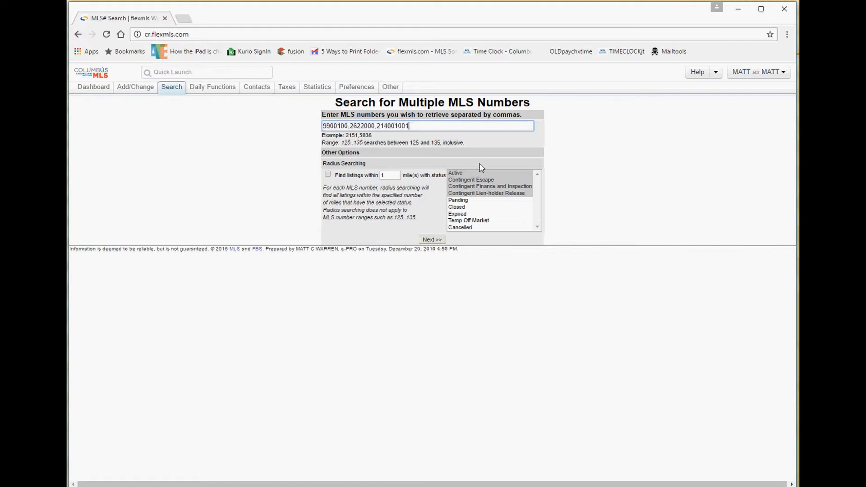
Try different radius status selections, such as Active alone and various Contingent statuses.
click(462, 174)
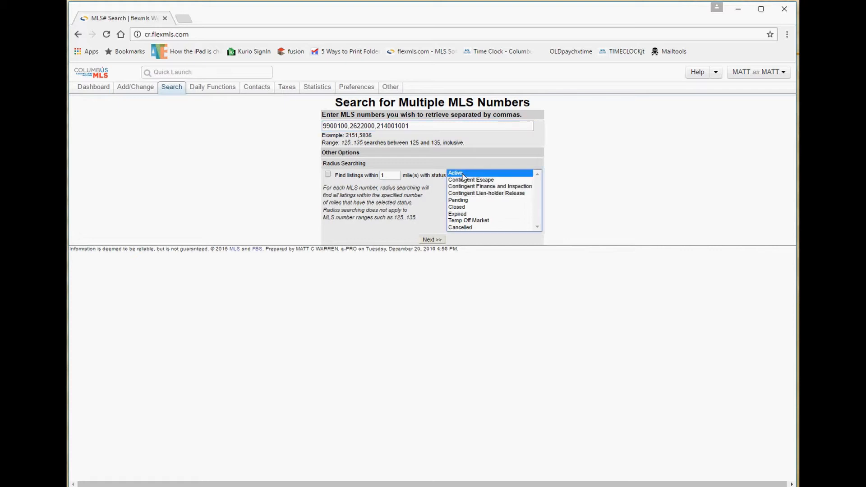
click(466, 214)
click(465, 174)
shift+click(465, 180)
shift+click(466, 187)
shift+click(466, 194)
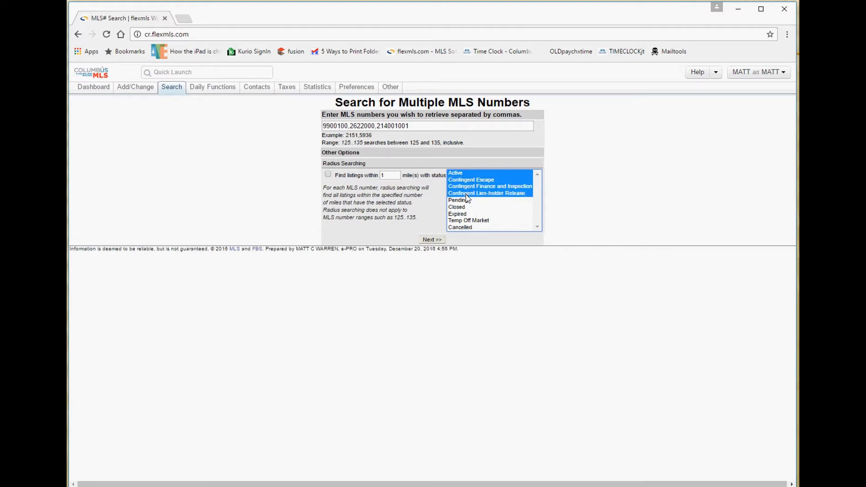
ctrl+click(463, 173)
ctrl+click(464, 180)
ctrl+click(466, 193)
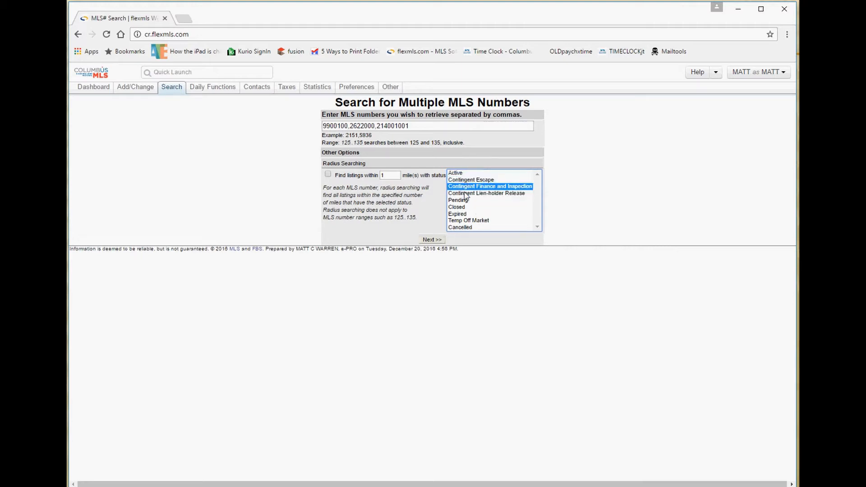
ctrl+click(465, 187)
ctrl+click(463, 173)
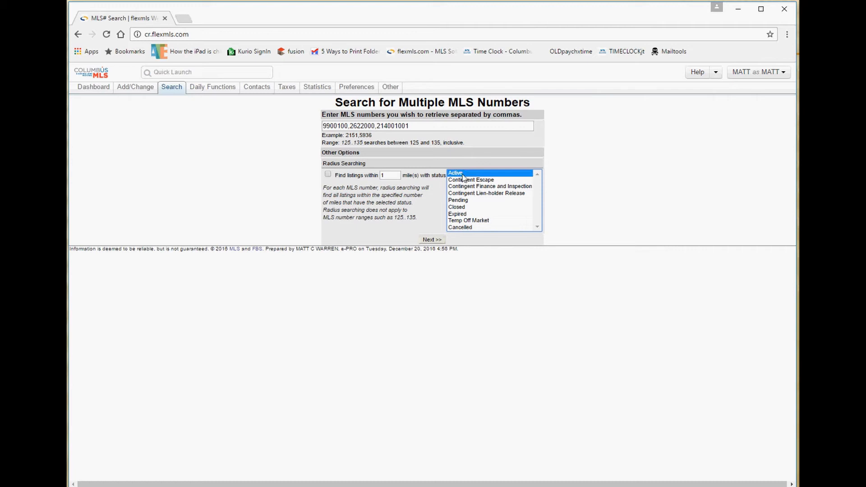
Select every radius status from Active through Cancelled.
ctrl+click(464, 180)
ctrl+click(466, 187)
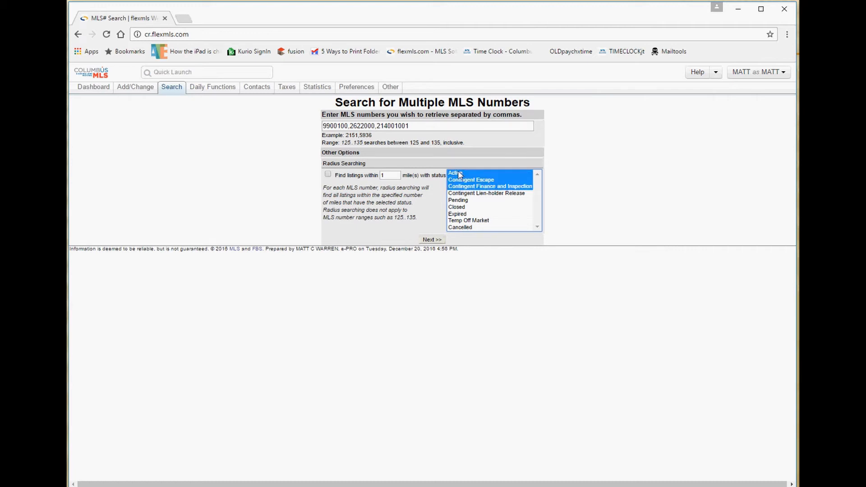
click(460, 174)
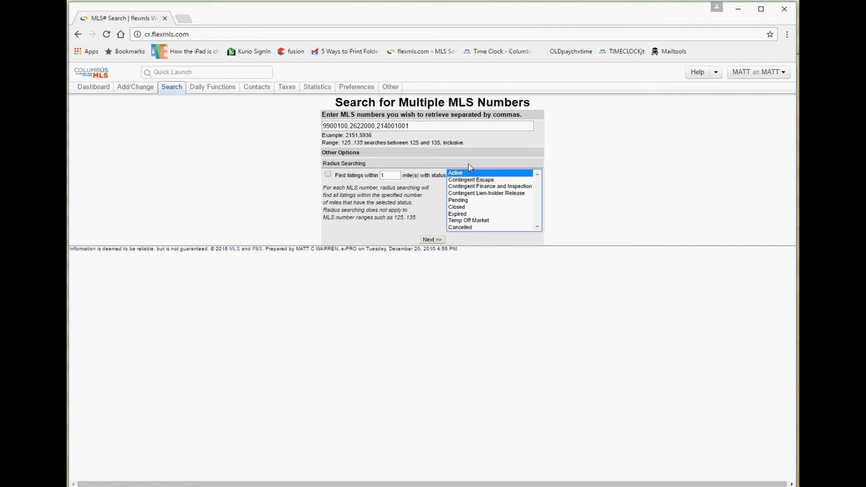
shift+click(461, 228)
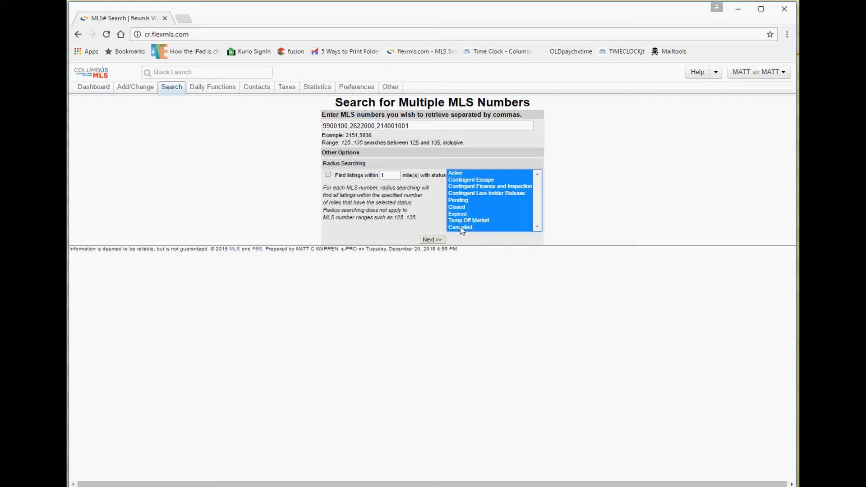
click(462, 176)
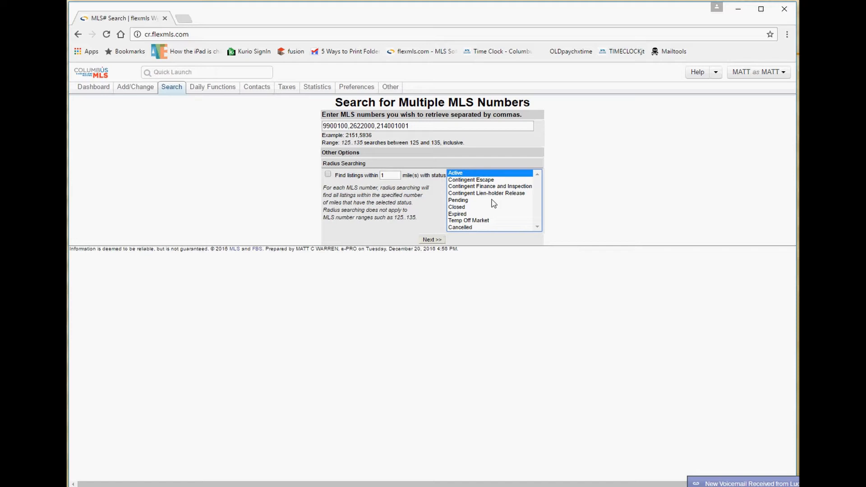
shift+click(461, 228)
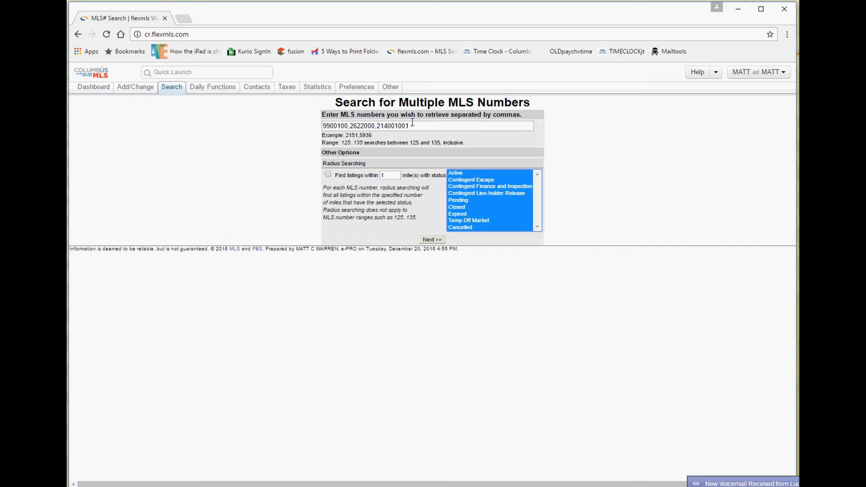
drag(411, 126, 328, 126)
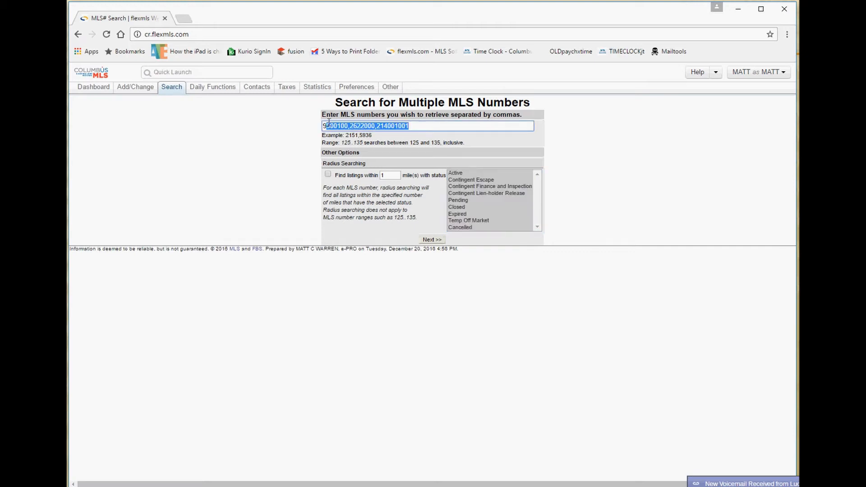
Run the three-MLS-number lookup and review its Cancelled, Expired and Closed results.
click(429, 242)
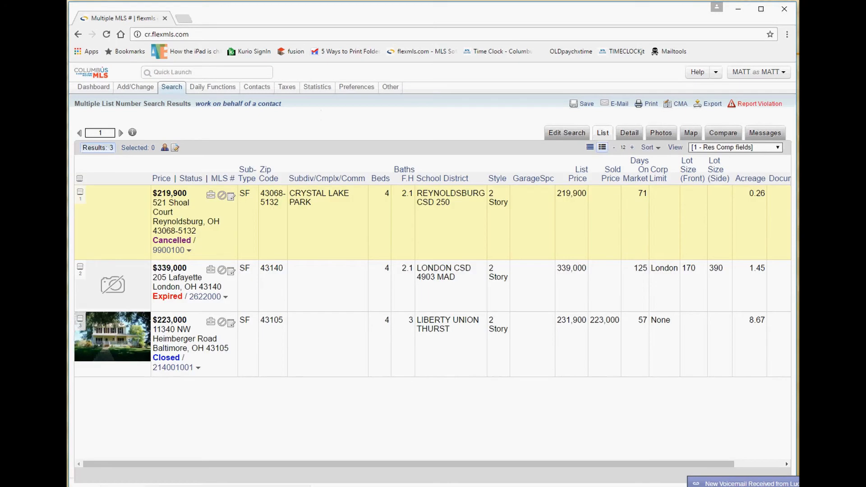
key(XF86AudioLowerVolume)
key(XF86AudioLowerVolume)
key(XF86AudioLowerVolume)
key(XF86AudioLowerVolume)
key(XF86AudioLowerVolume)
key(XF86AudioLowerVolume)
key(XF86AudioLowerVolume)
key(XF86AudioLowerVolume)
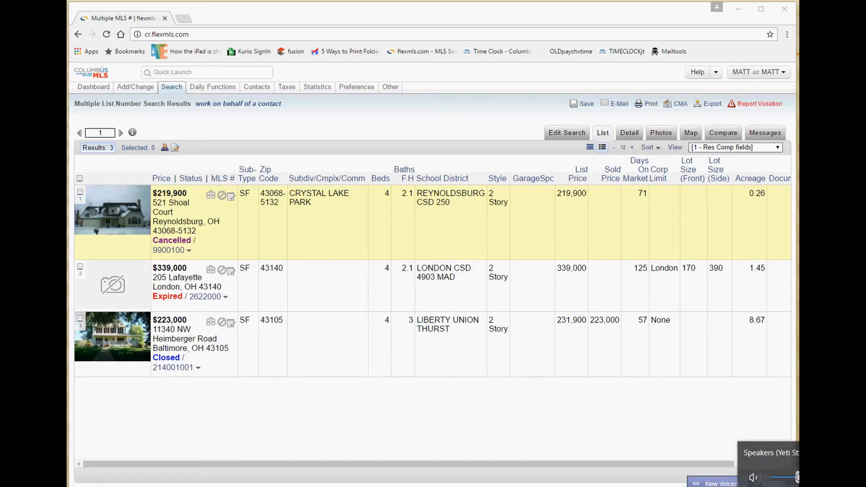
drag(771, 470, 798, 475)
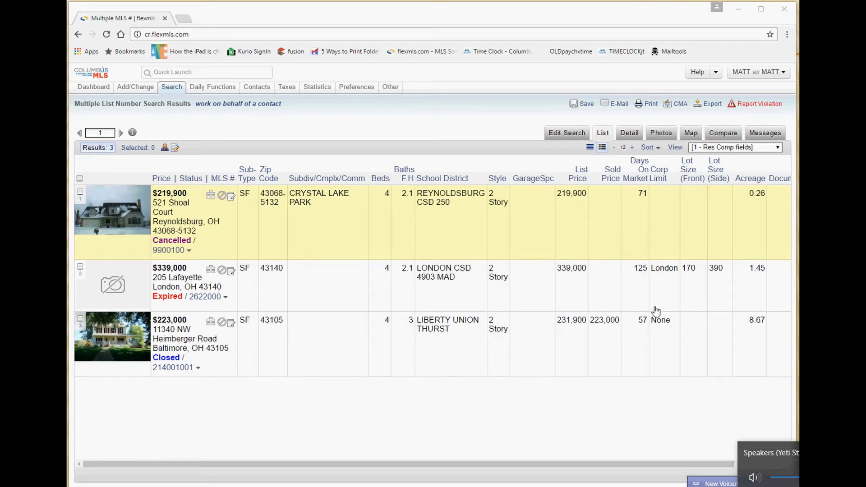
click(391, 131)
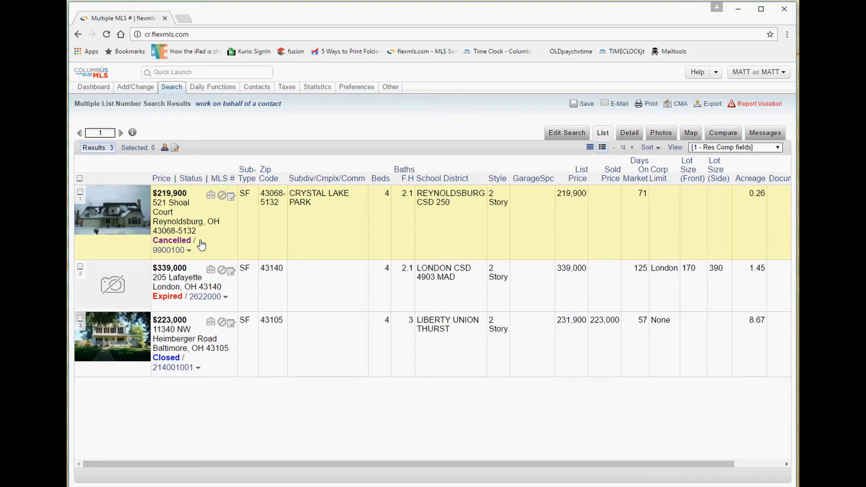
drag(195, 242, 152, 244)
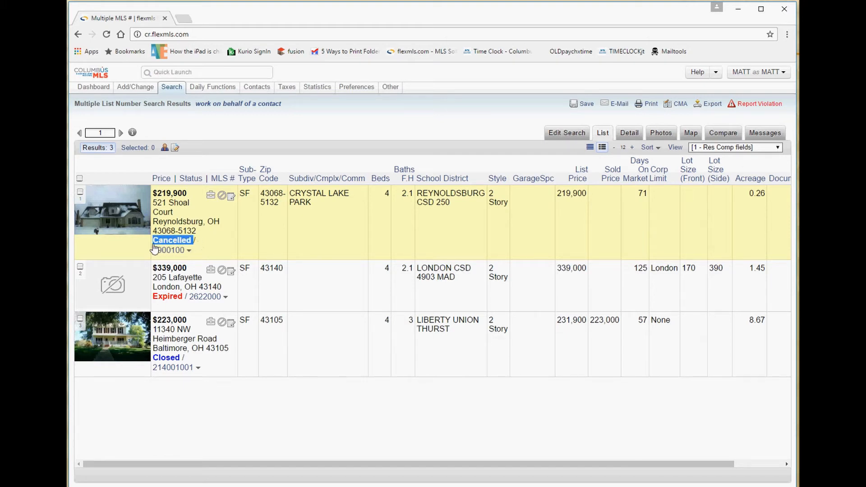
click(212, 247)
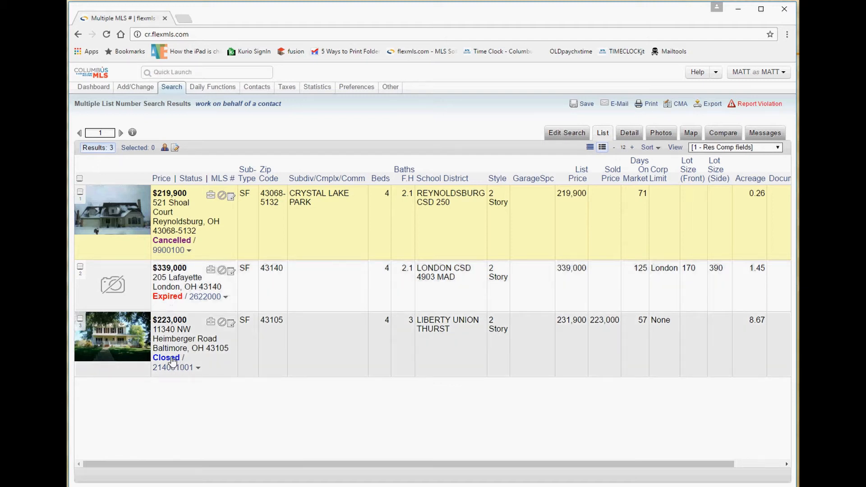
Show the three listings on the Columbus map, then bring up a blank Multiple Address Search form.
click(690, 135)
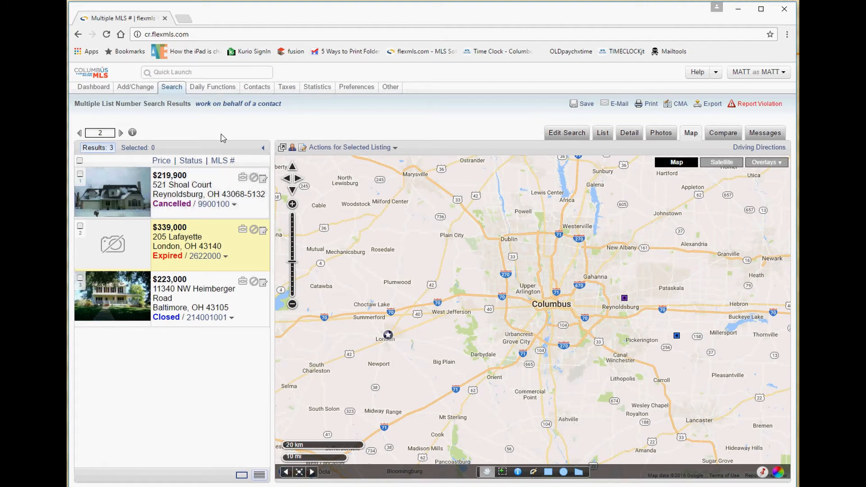
mouse_move(177, 90)
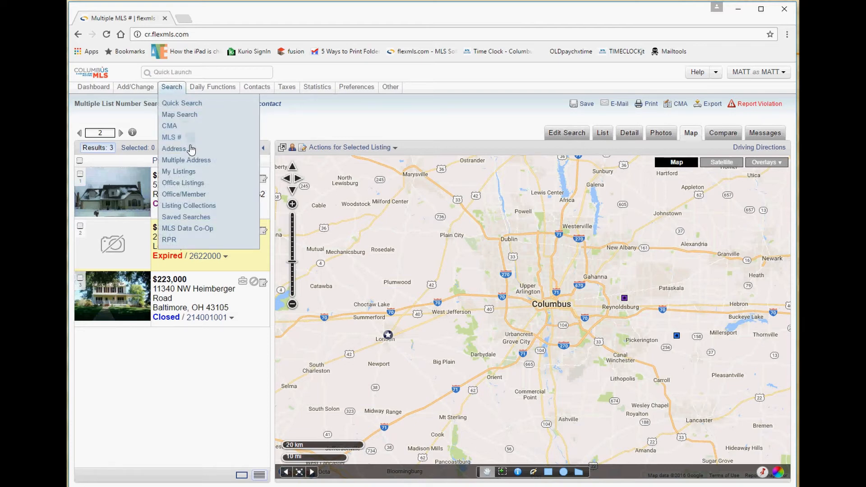
click(192, 160)
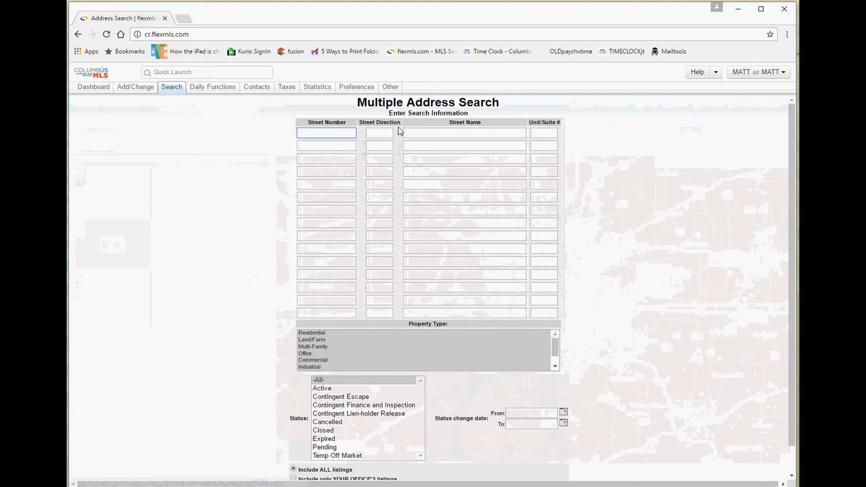
Enter storrow, nestling and edmonton as the three street names.
click(424, 133)
text(storrow)
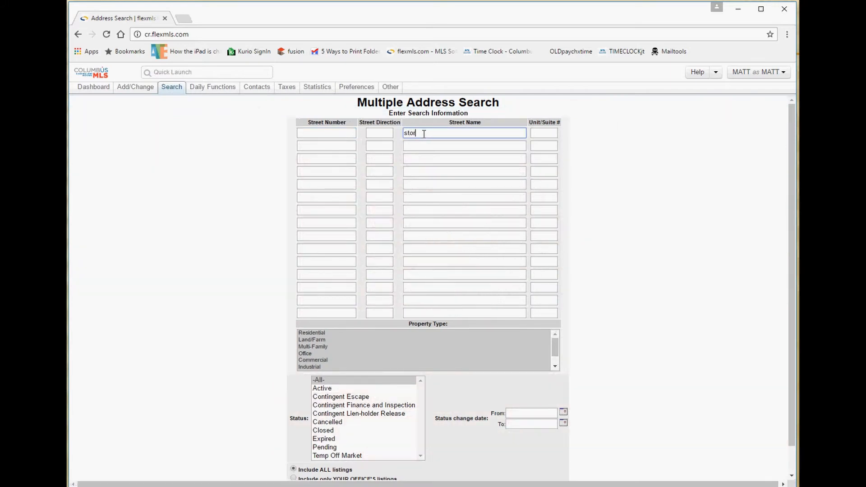
click(429, 147)
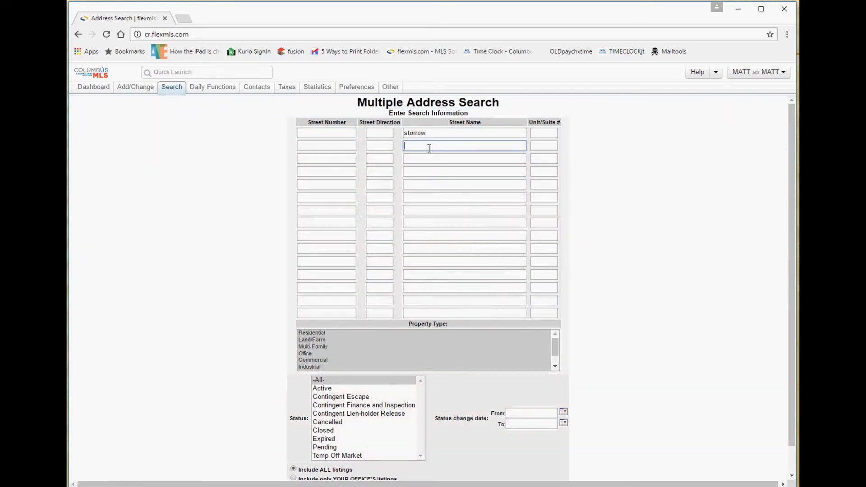
text(nestling)
click(423, 159)
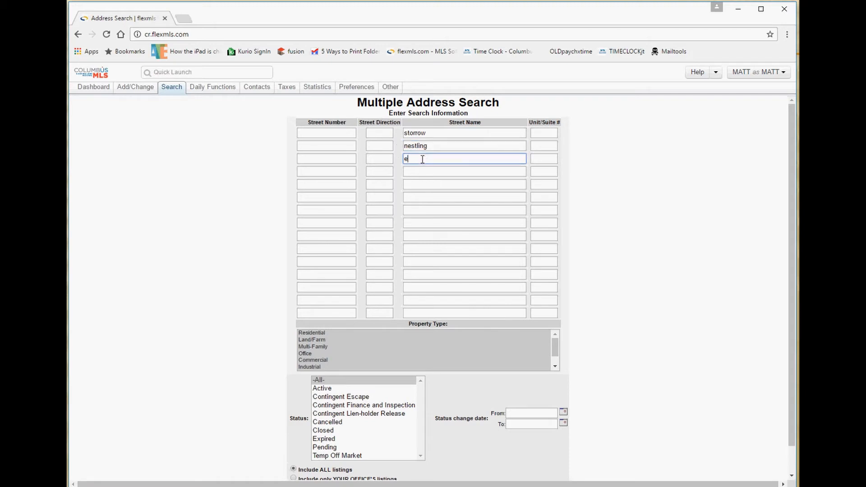
text(dmonton)
Limit to Active Residential listings and run the search, returning one 98,900 listing.
click(328, 389)
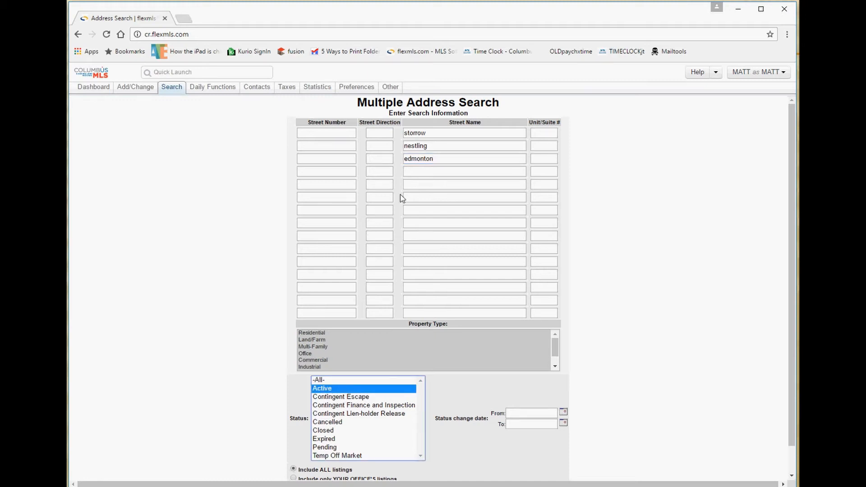
click(307, 333)
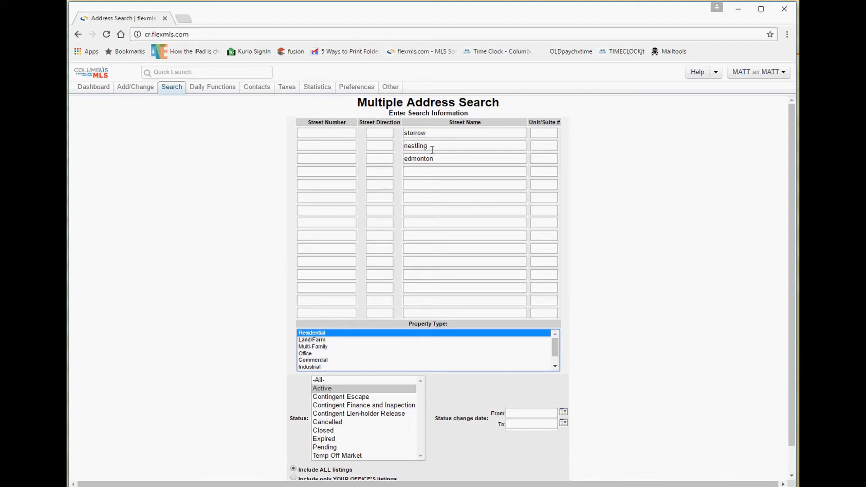
drag(429, 146, 395, 129)
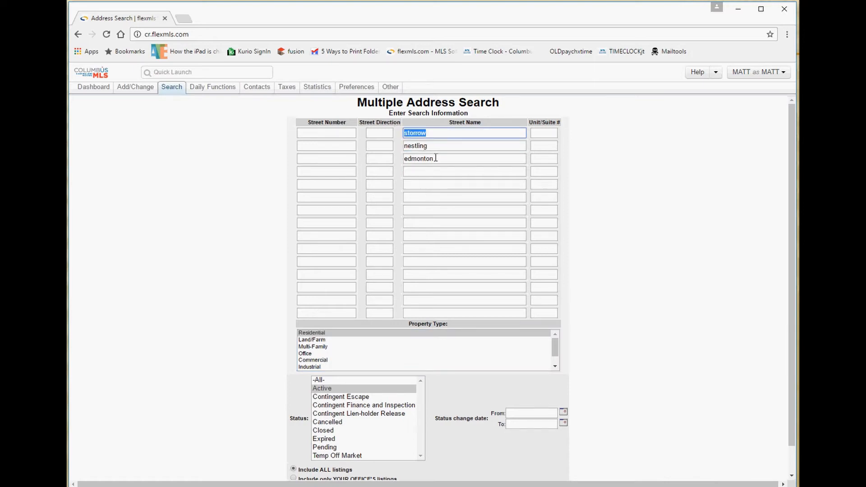
drag(434, 158, 402, 155)
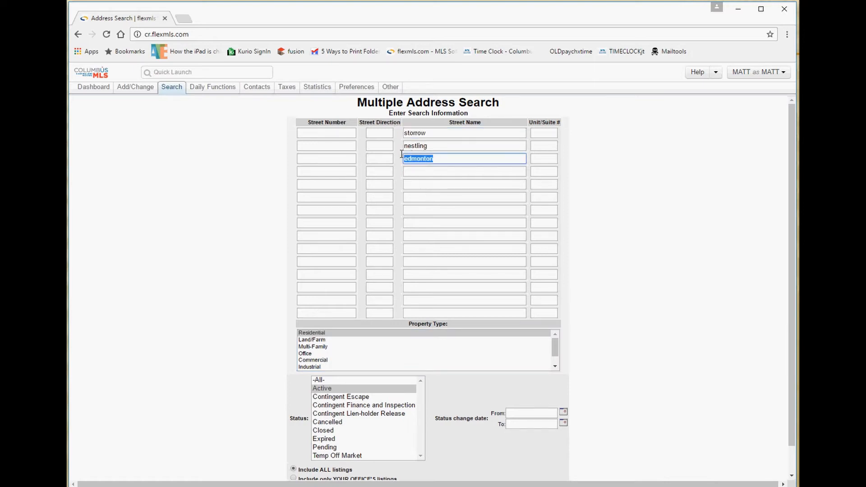
click(325, 132)
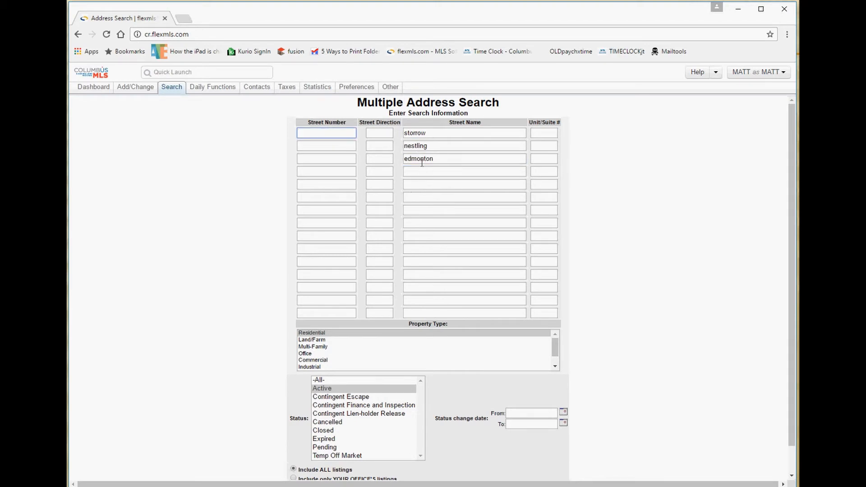
click(324, 390)
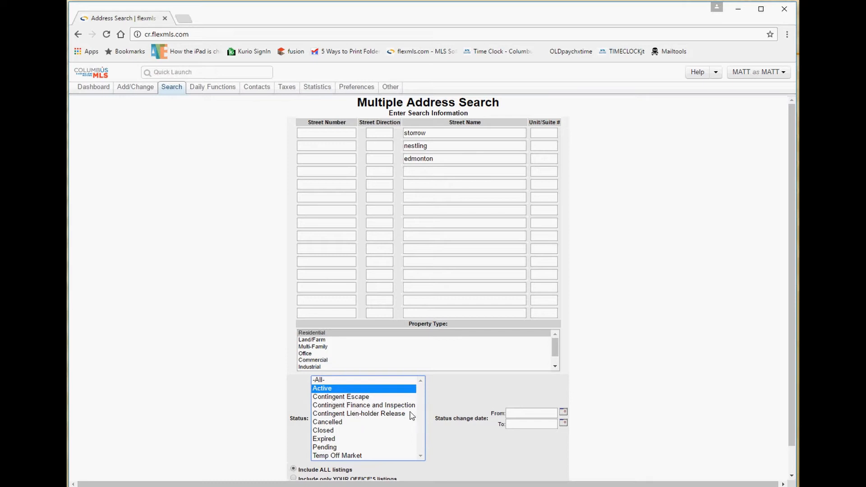
scroll(475, 363, down, 1)
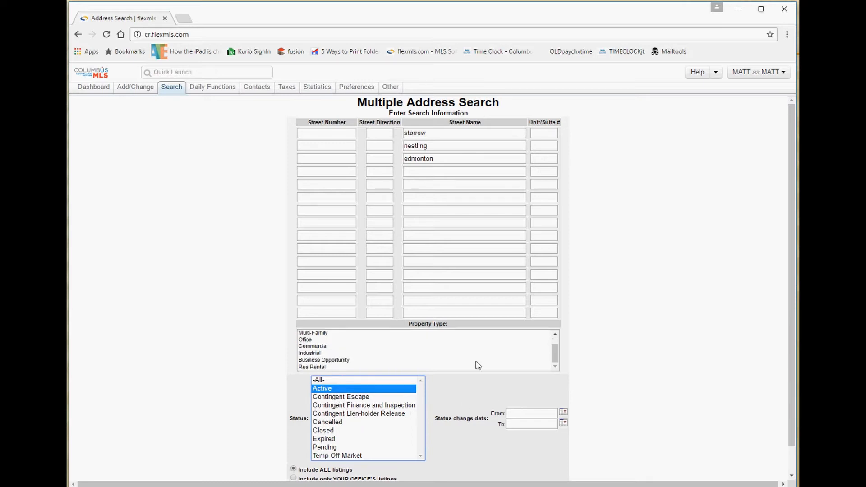
scroll(469, 405, down, 1)
click(427, 467)
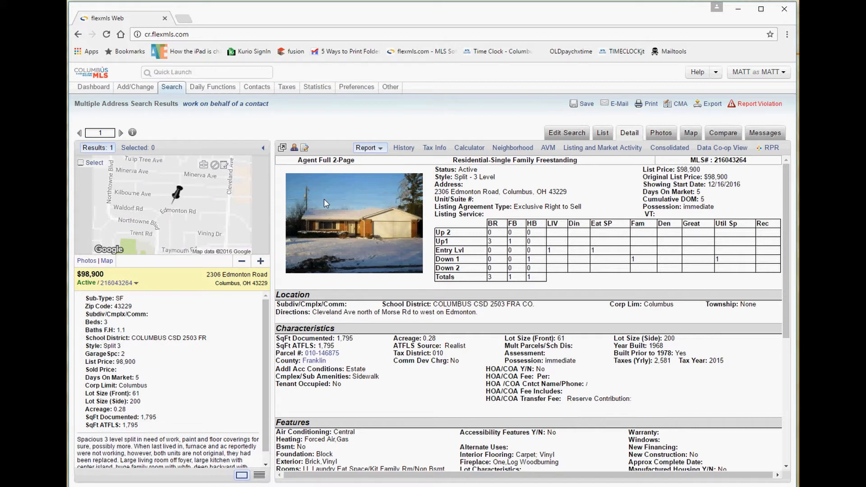
Return to Edit Search showing Residential, the three streets and Active status beside the map.
click(567, 134)
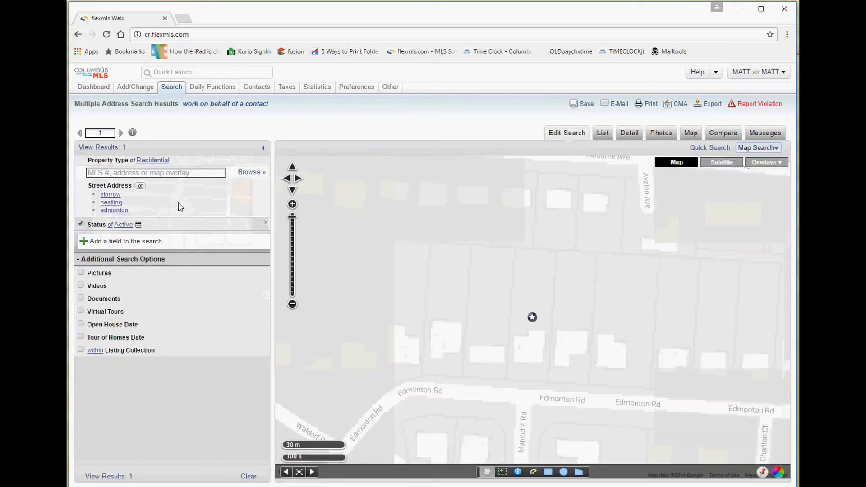
drag(138, 211, 106, 196)
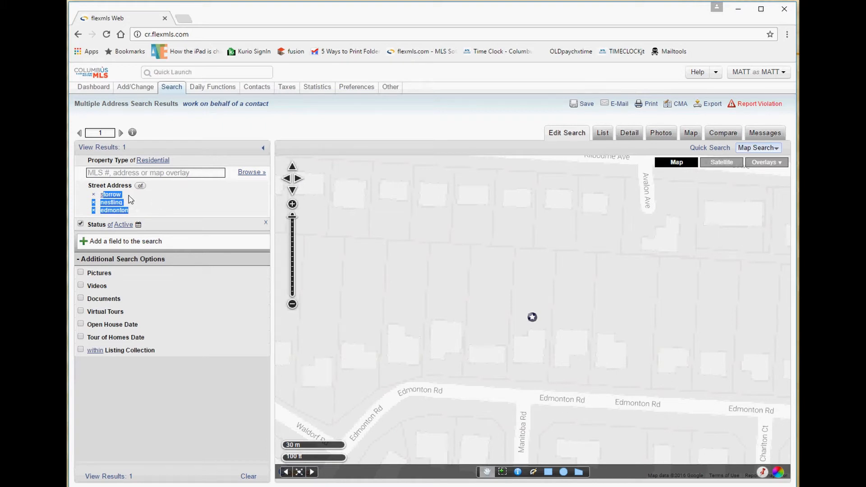
mouse_move(164, 90)
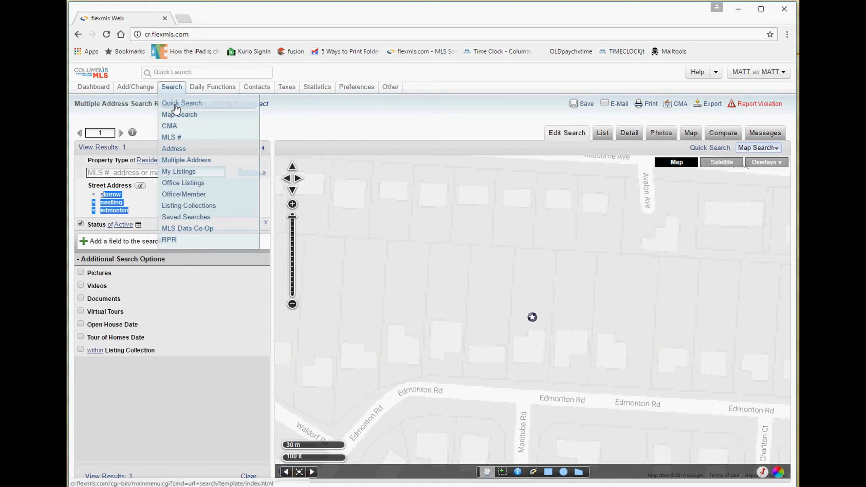
Look through the quick search, multiple-address and multiple-MLS-number search forms.
click(175, 105)
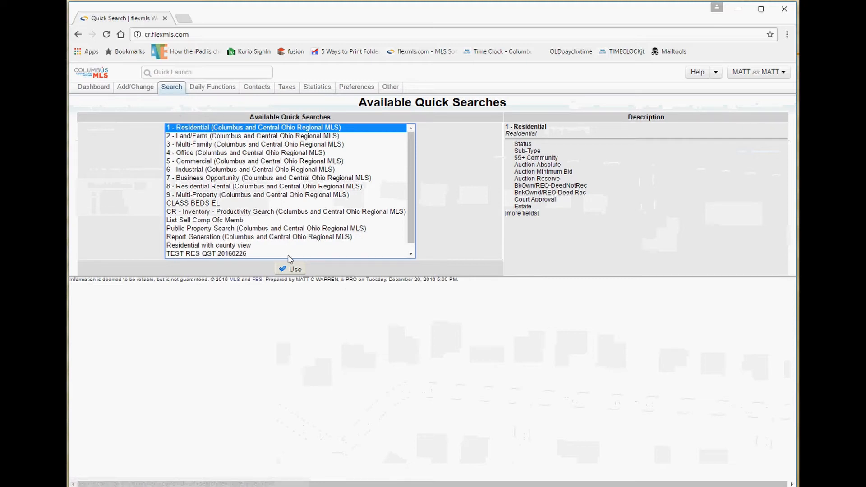
click(289, 269)
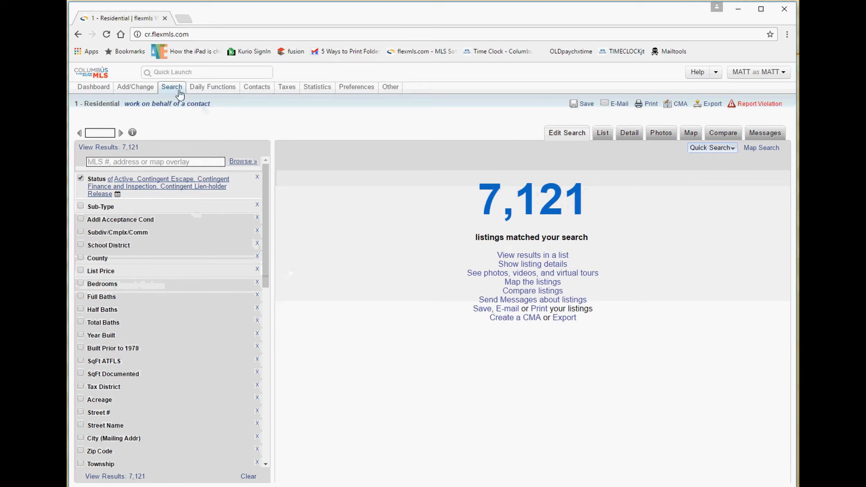
mouse_move(175, 92)
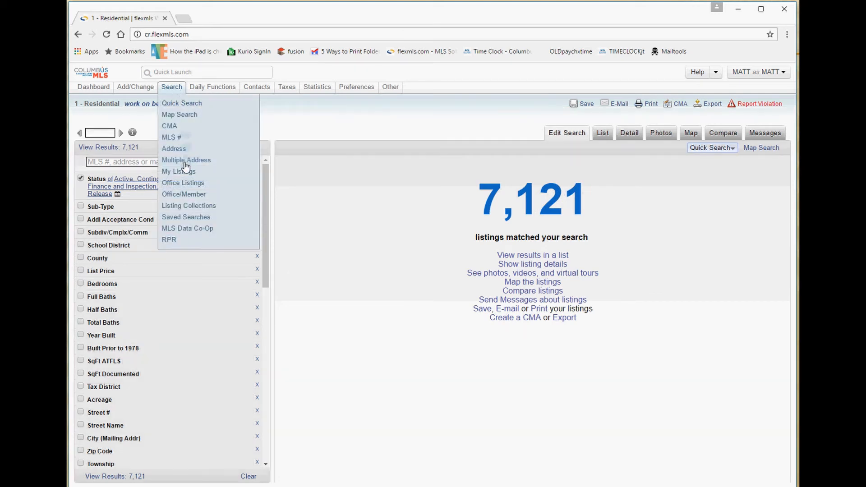
click(185, 162)
mouse_move(175, 92)
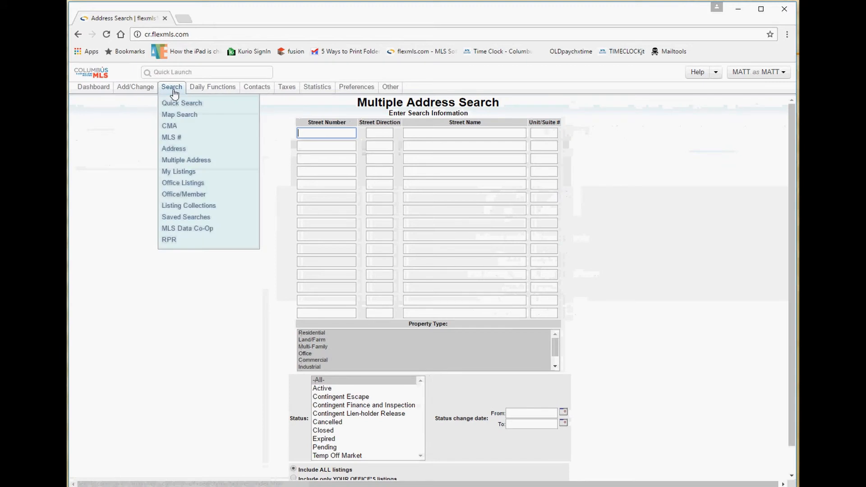
click(190, 137)
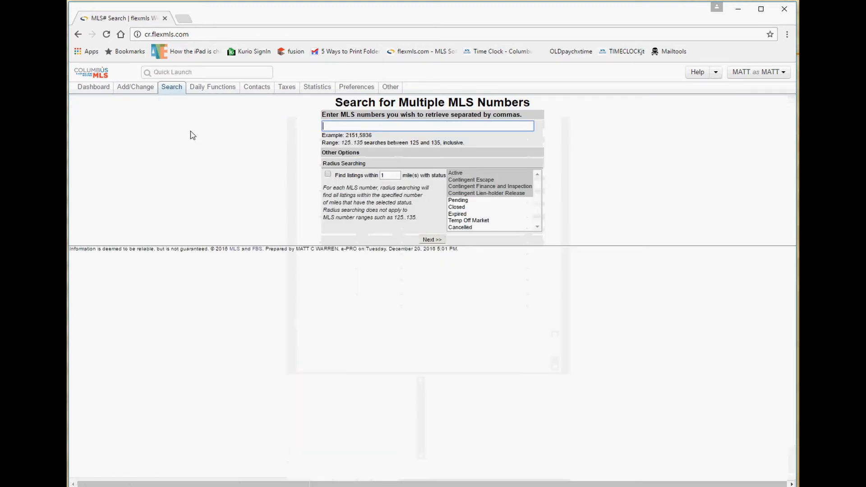
click(369, 123)
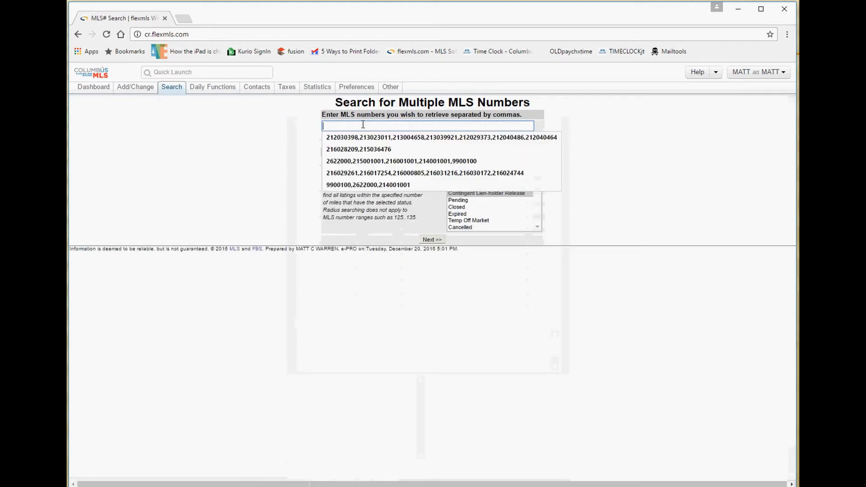
click(310, 119)
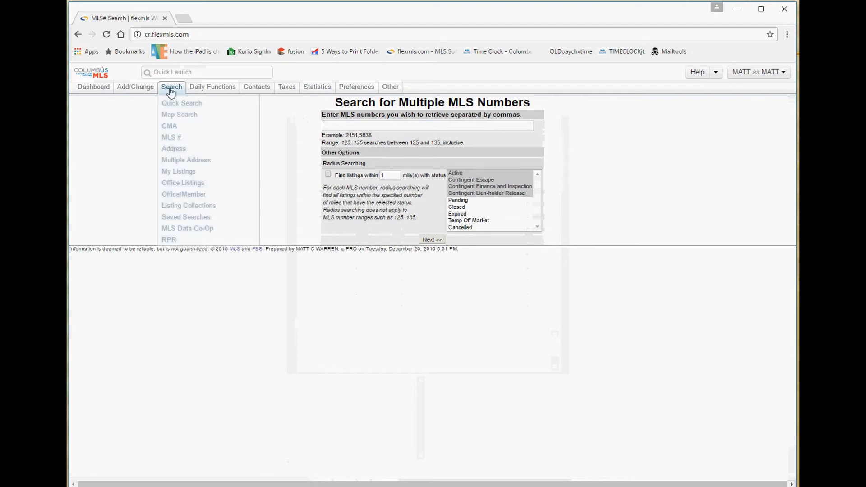
Preview the Multi-Property and Land/Farm quick searches, then start 1 - Residential.
click(172, 103)
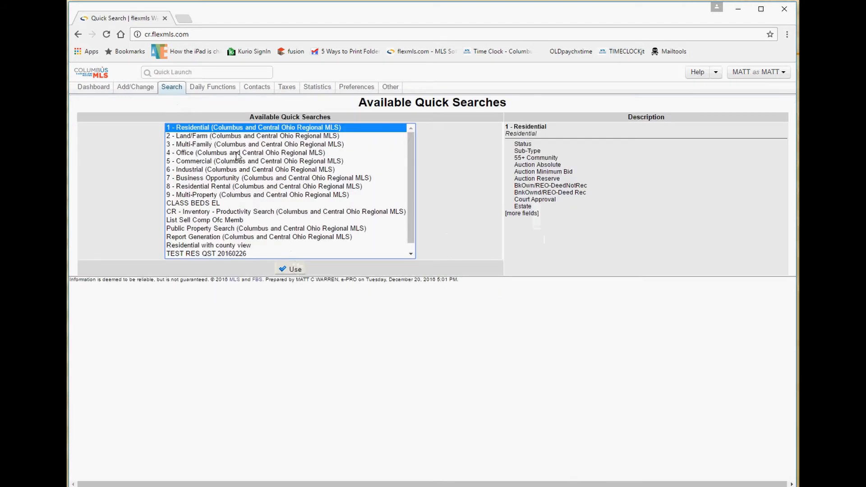
click(220, 196)
click(207, 129)
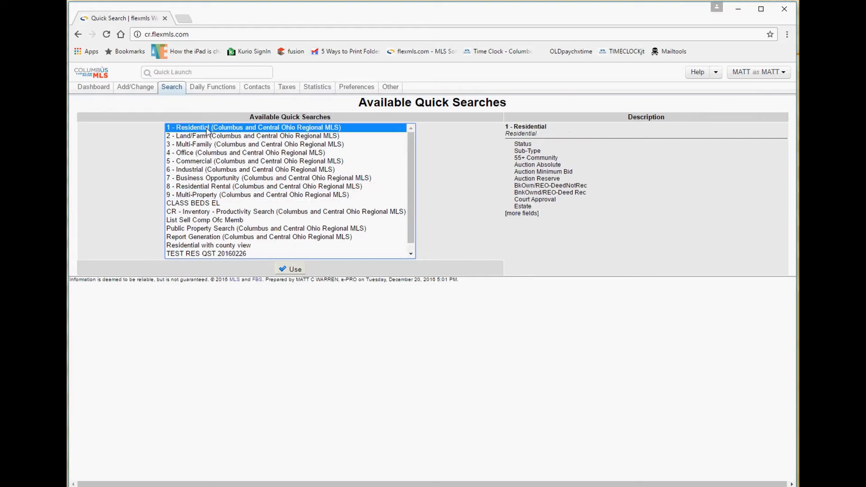
click(199, 135)
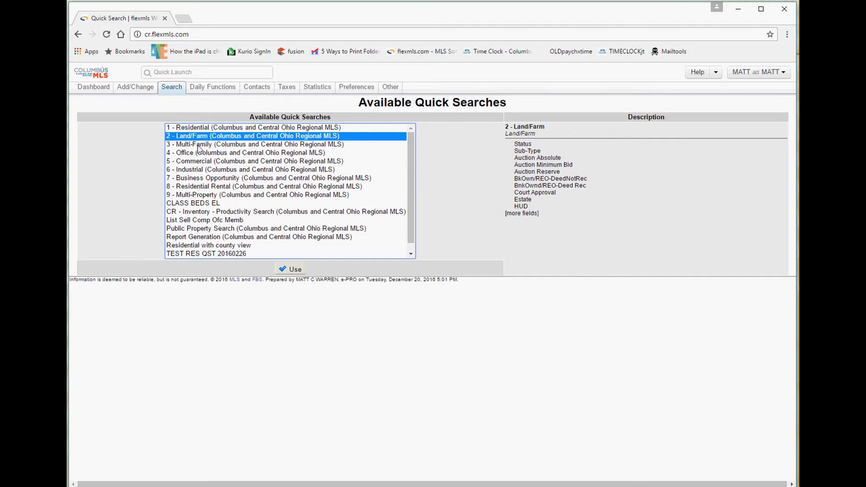
key(Down)
click(199, 130)
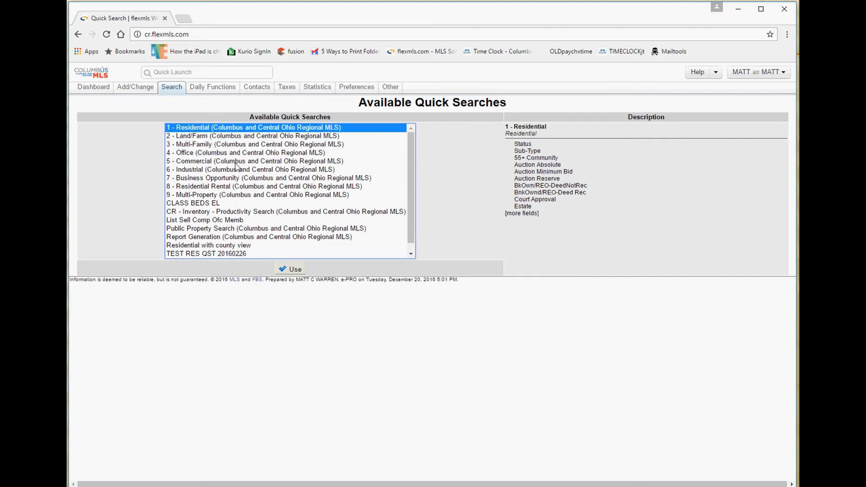
click(292, 270)
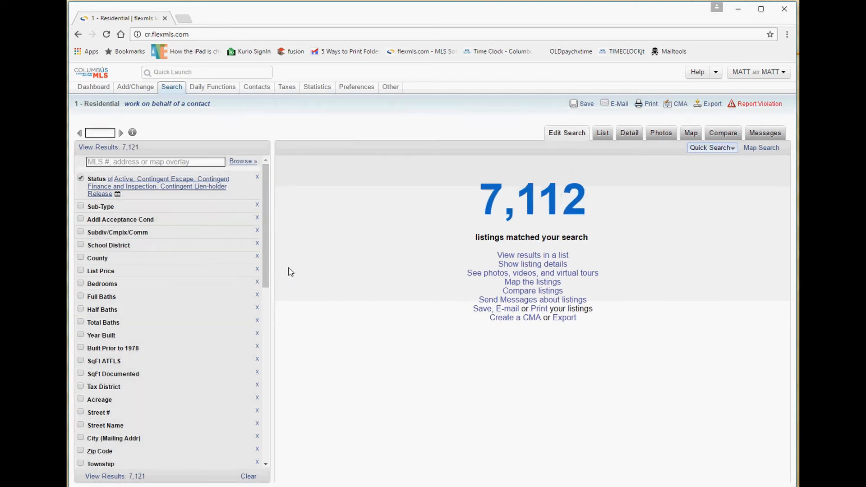
Add Sub-Type and cycle through Build to Suit and Condo values to compare counts.
click(120, 208)
click(121, 218)
click(123, 235)
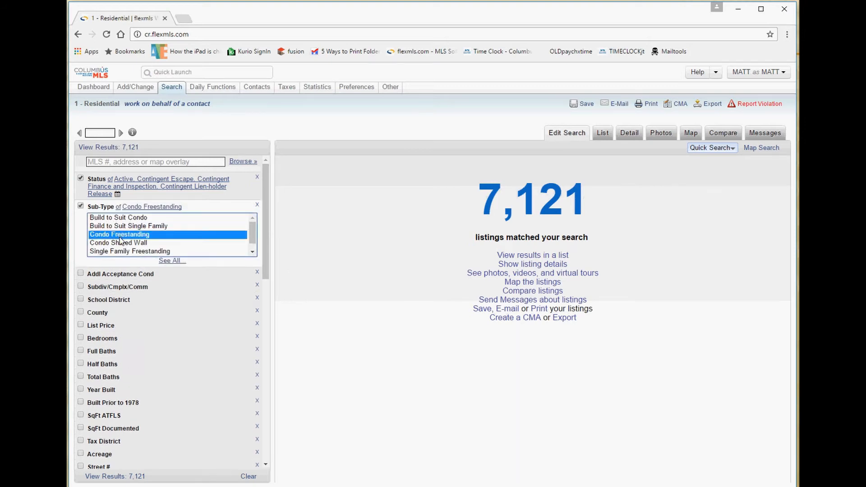
click(122, 252)
click(141, 243)
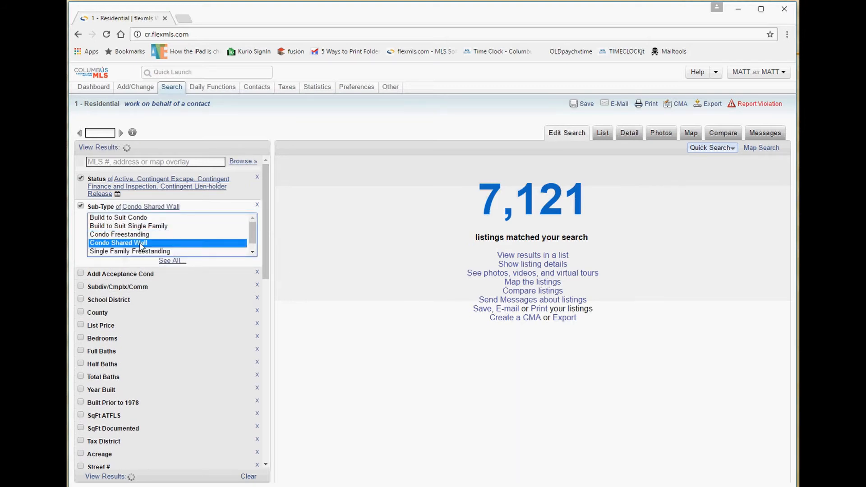
click(143, 234)
click(144, 219)
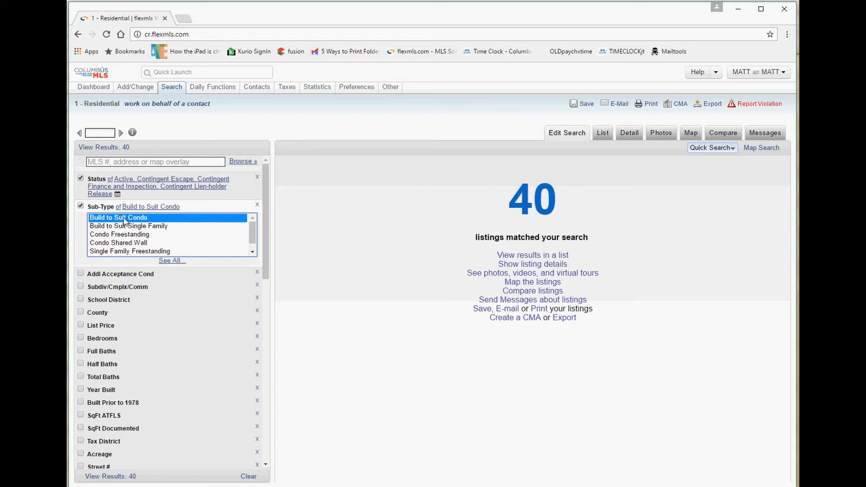
click(137, 226)
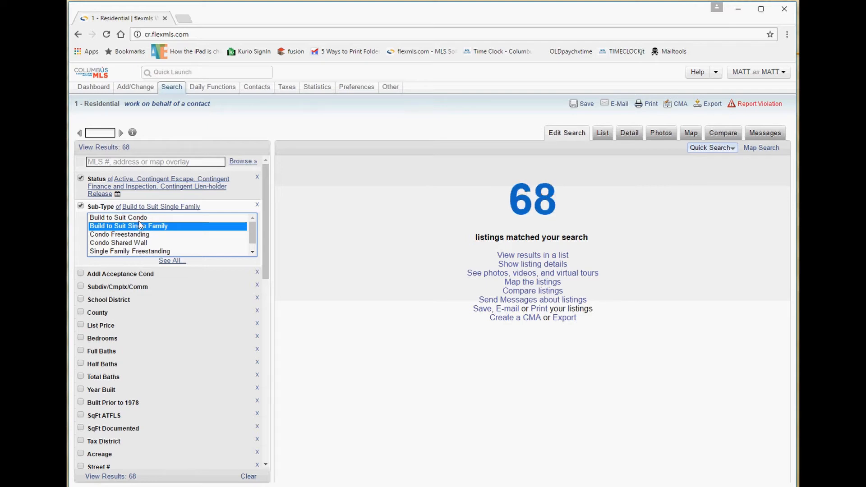
click(139, 221)
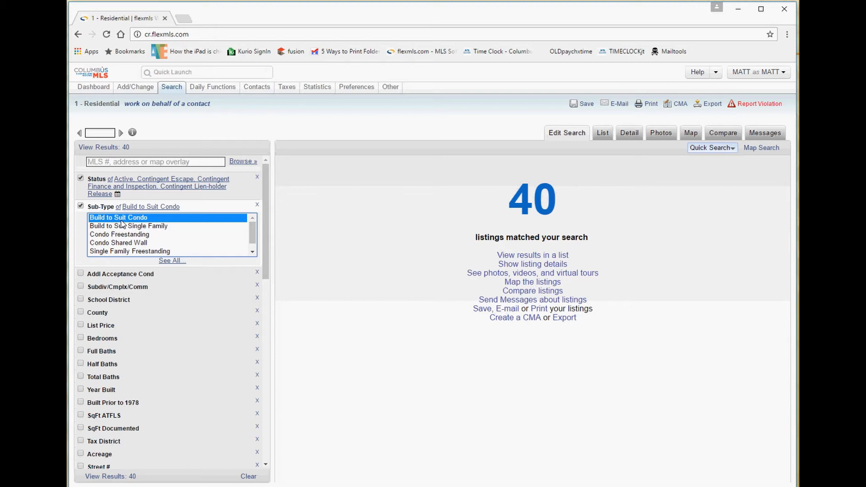
click(121, 226)
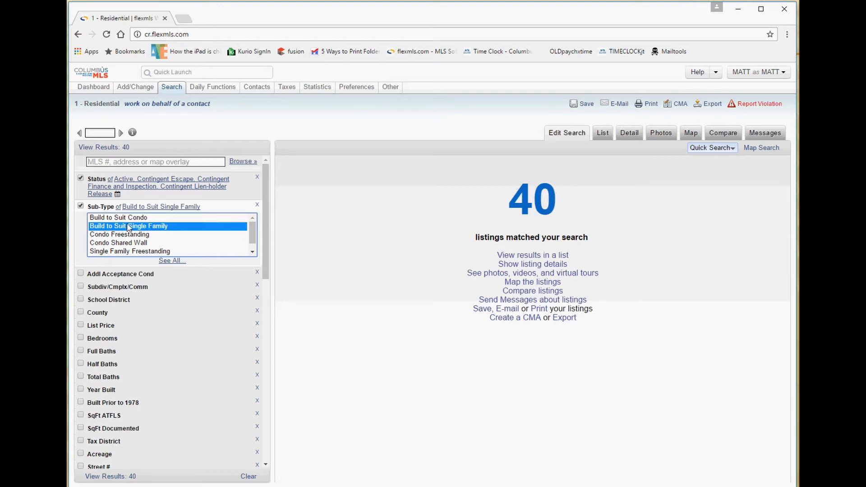
click(139, 219)
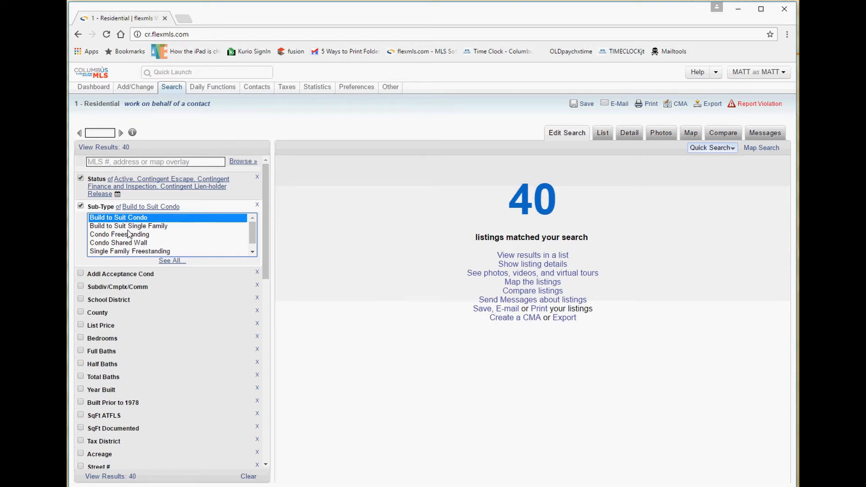
click(123, 235)
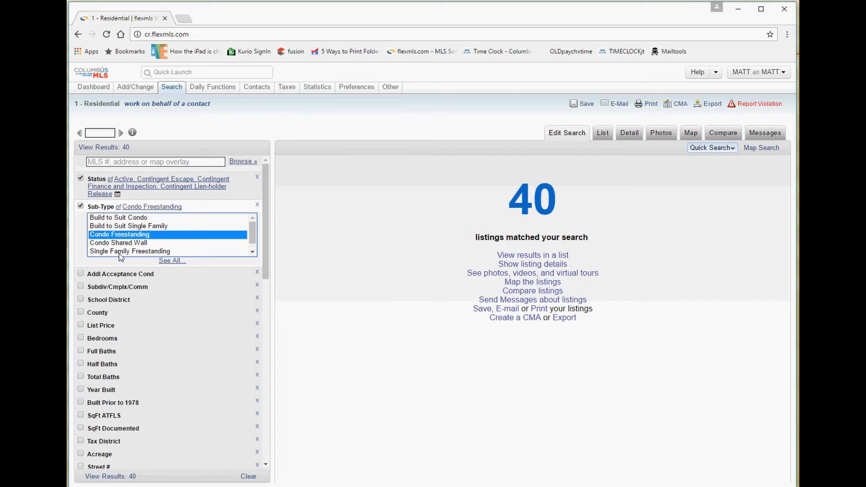
click(120, 252)
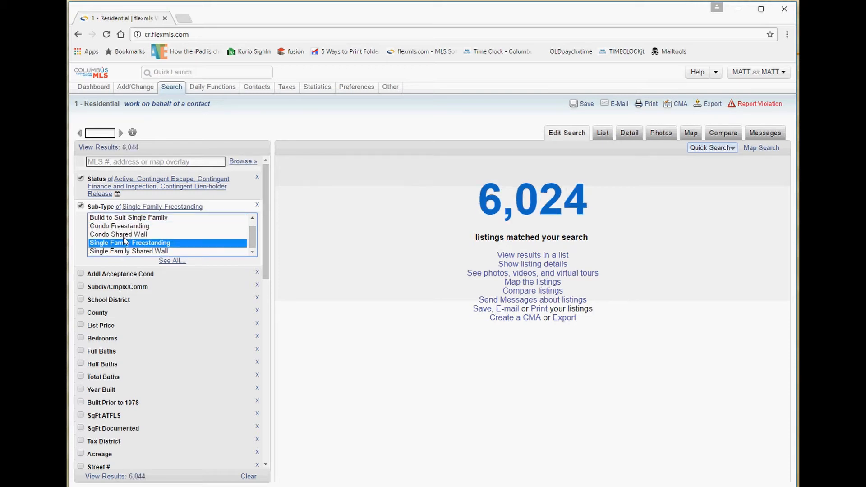
click(125, 235)
click(125, 227)
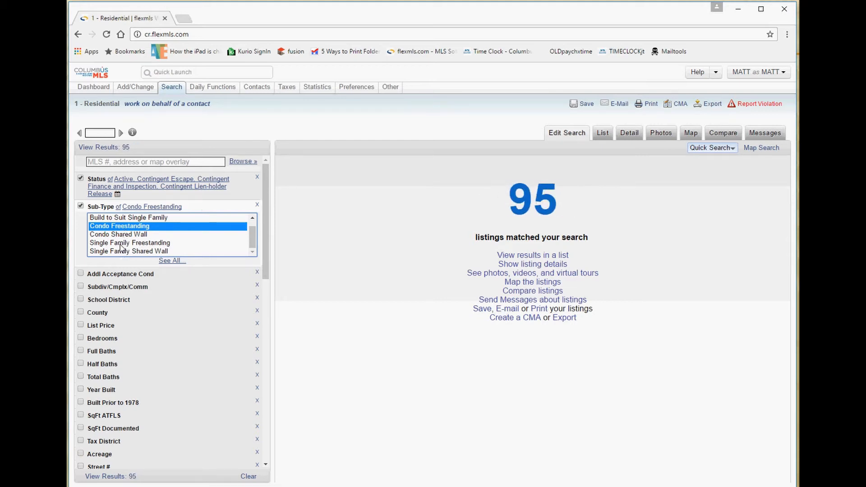
click(121, 244)
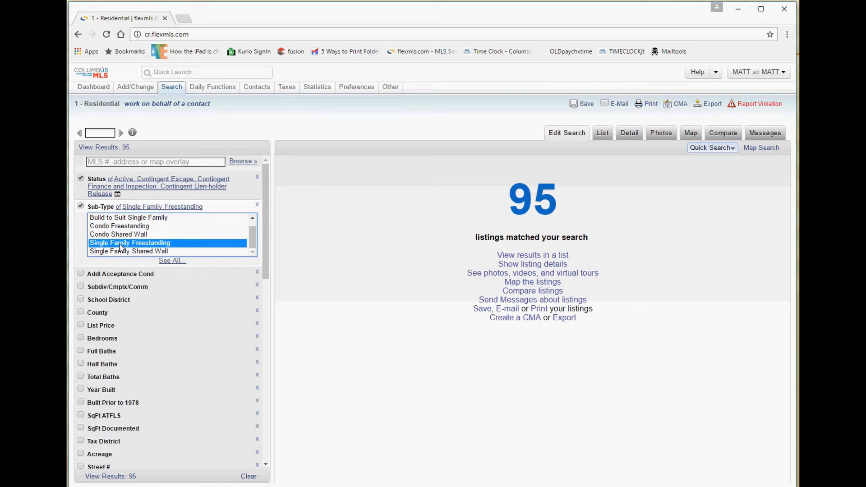
click(127, 227)
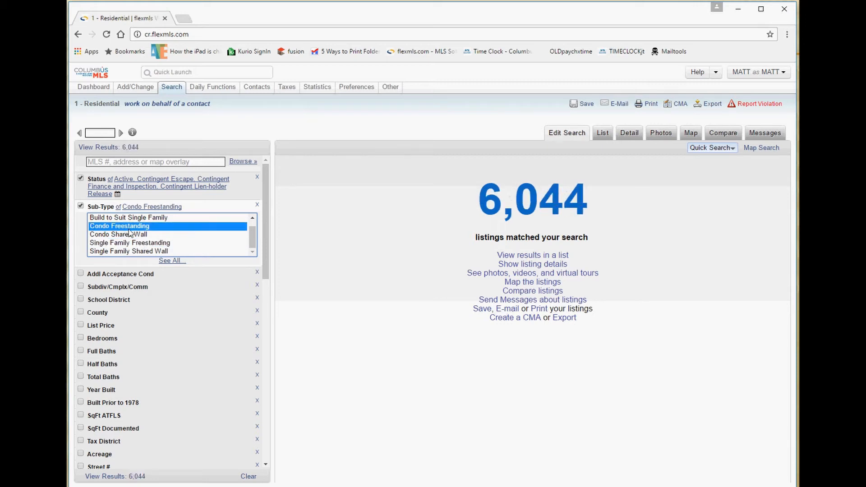
click(129, 234)
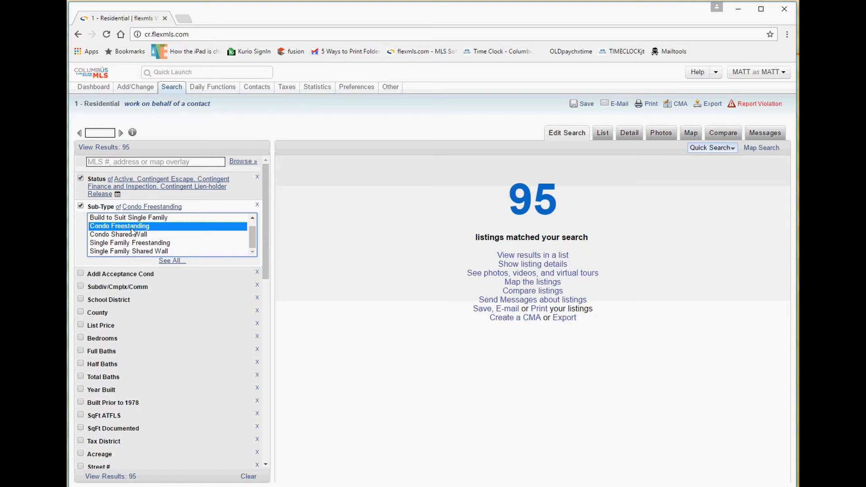
Compare Single Family Freestanding (6,044 matches) with Single Family Shared Wall (93 matches).
click(161, 244)
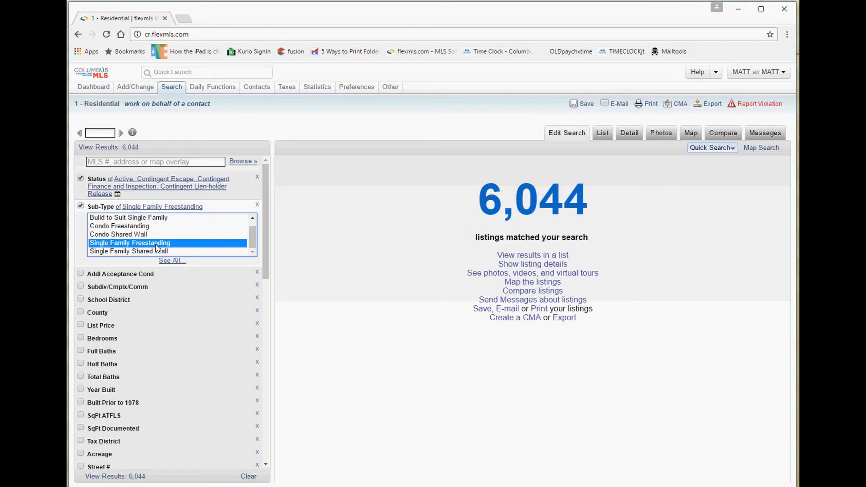
click(127, 235)
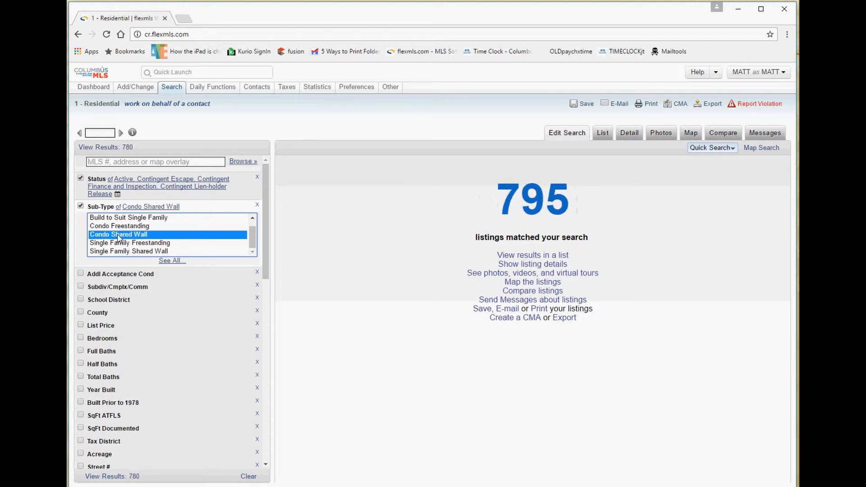
click(128, 252)
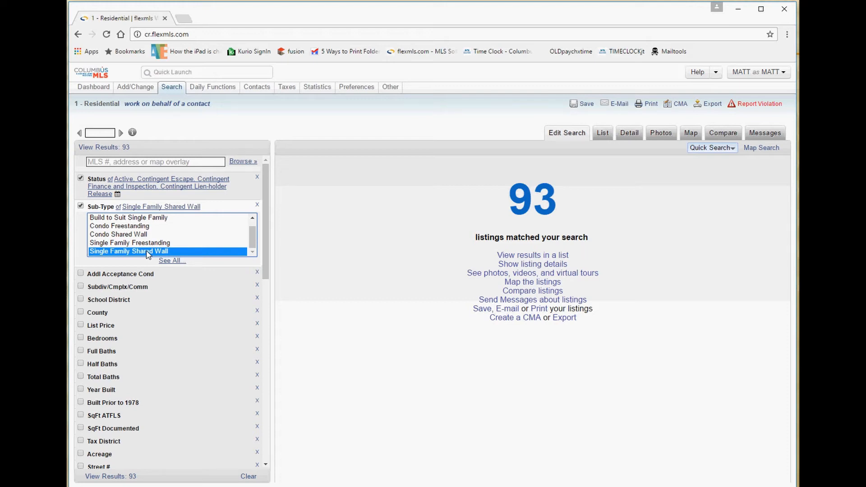
click(108, 211)
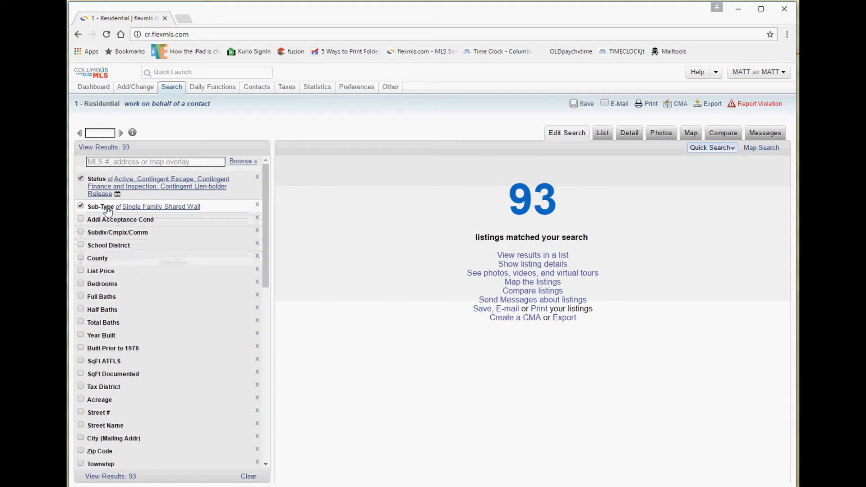
click(152, 208)
click(140, 244)
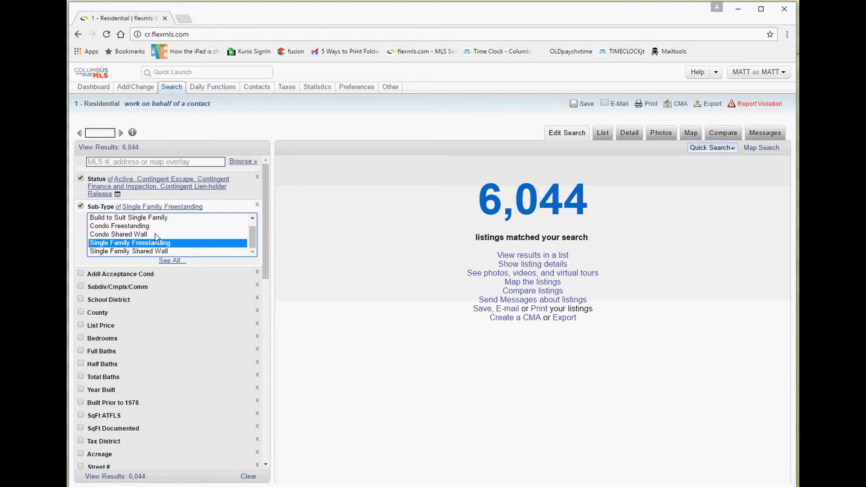
drag(604, 198, 469, 201)
click(360, 203)
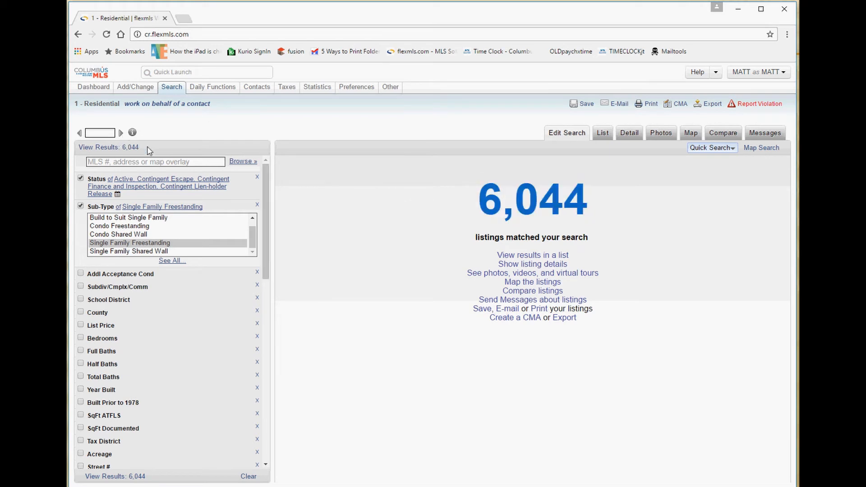
drag(78, 147, 145, 148)
click(159, 154)
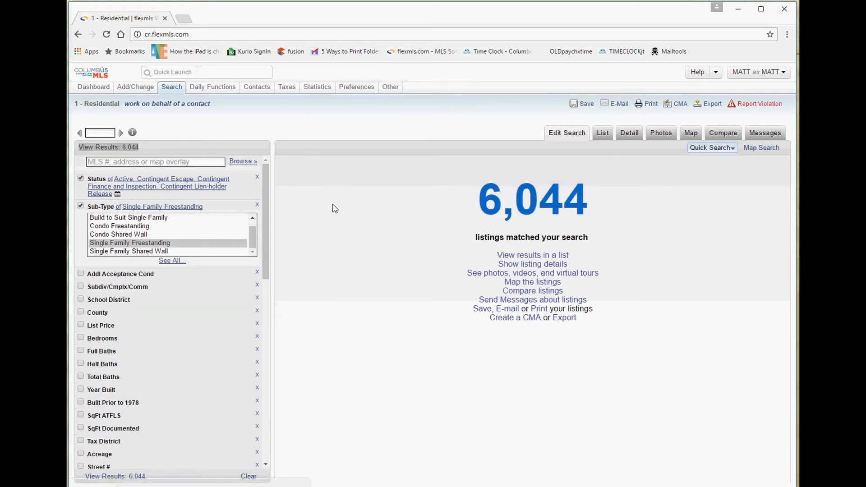
click(136, 251)
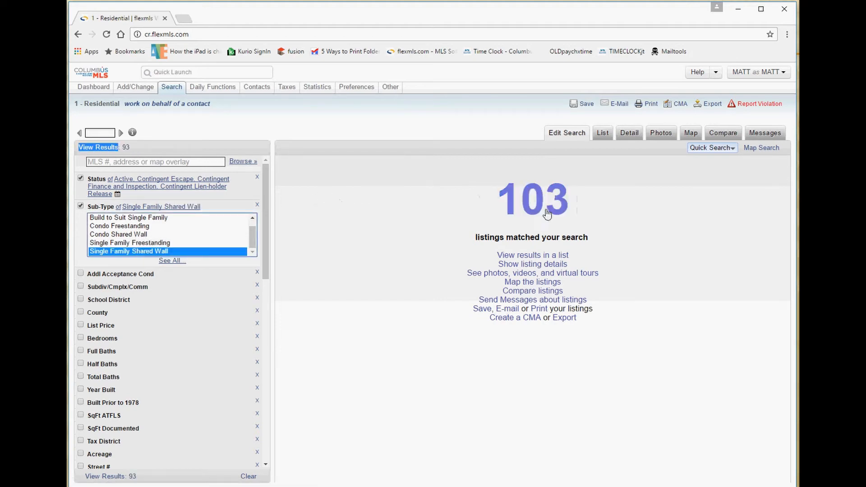
drag(596, 206, 505, 203)
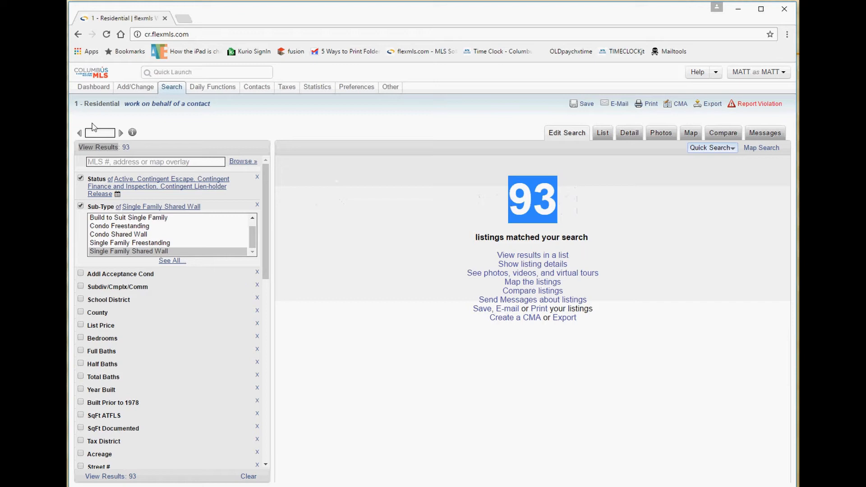
mouse_move(135, 149)
mouse_down()
mouse_move(108, 148)
mouse_move(122, 148)
mouse_up()
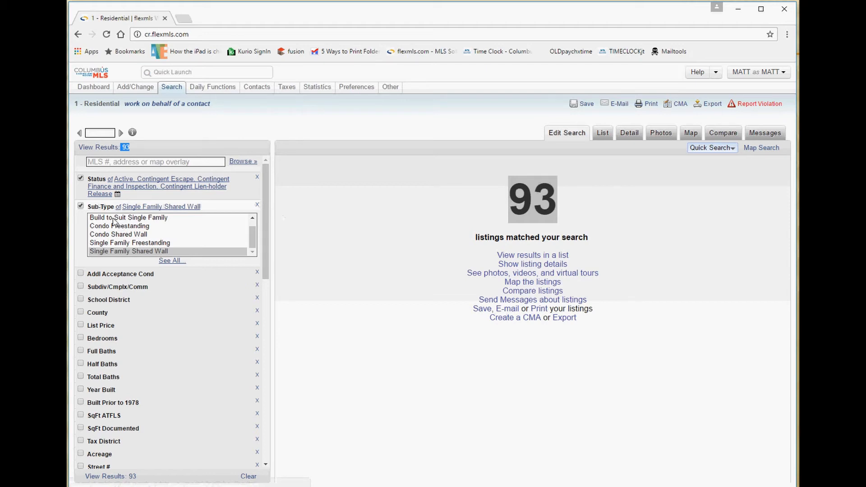
Turn the Sub-Type filter off so 7,120 listings match.
click(81, 207)
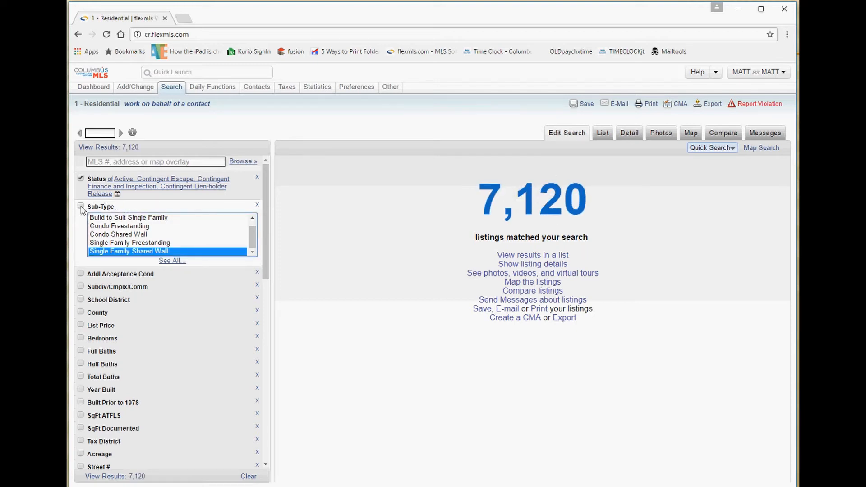
click(81, 207)
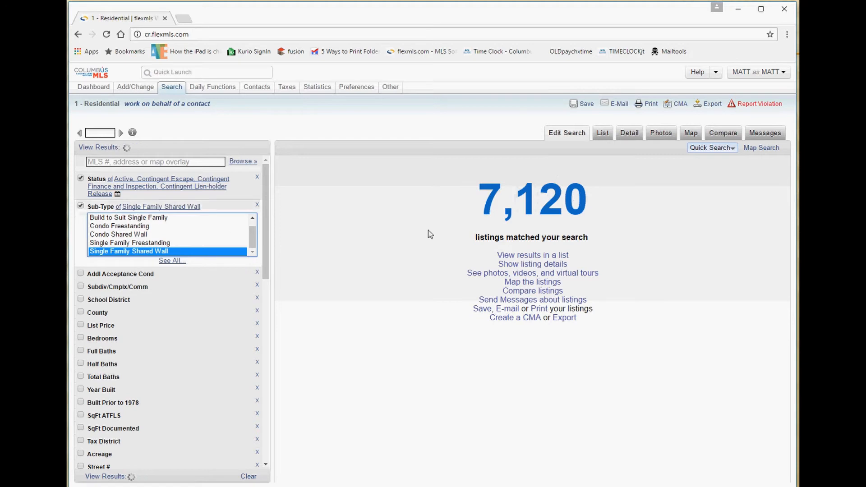
click(93, 208)
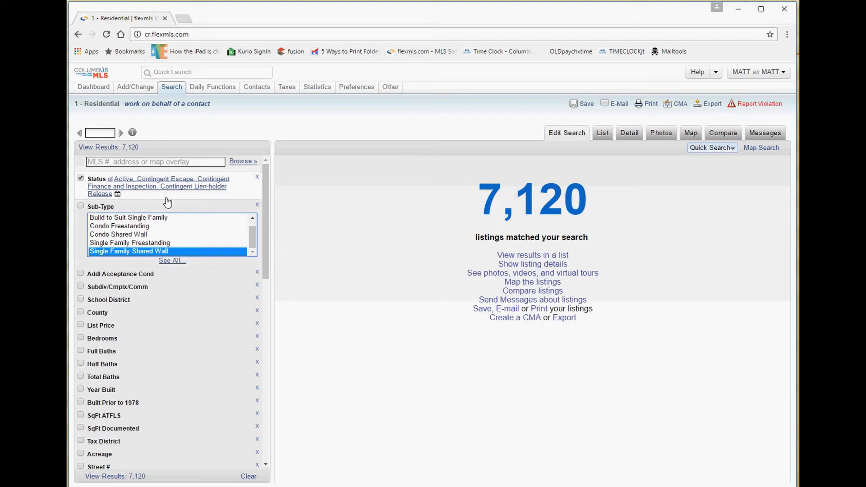
Collapse Sub-Type and Addl Acceptance Cond, leaving the empty Subdiv/Cmplx/Comm box ready.
click(111, 208)
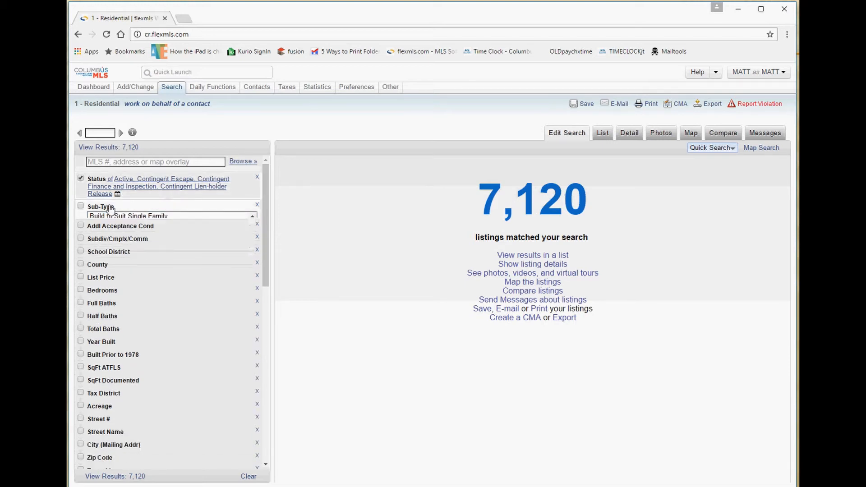
click(115, 220)
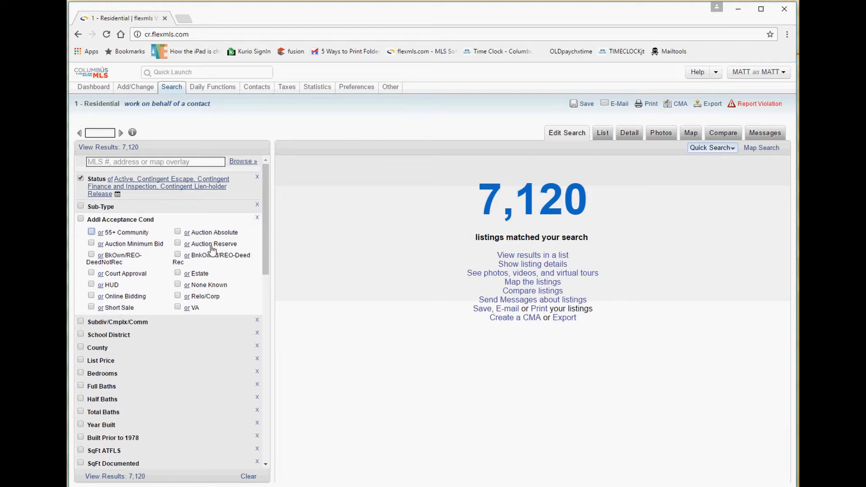
click(112, 220)
click(128, 233)
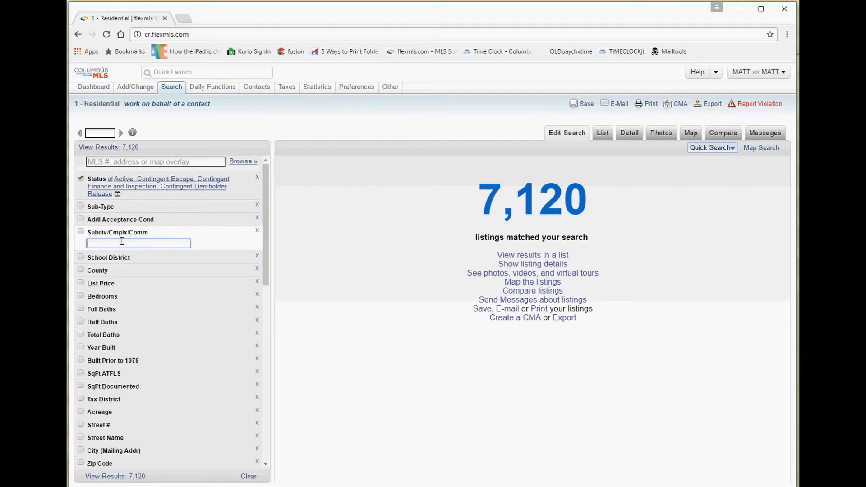
Add the school districts matching 'licking', then begin refining the term to 'licking h'.
click(112, 257)
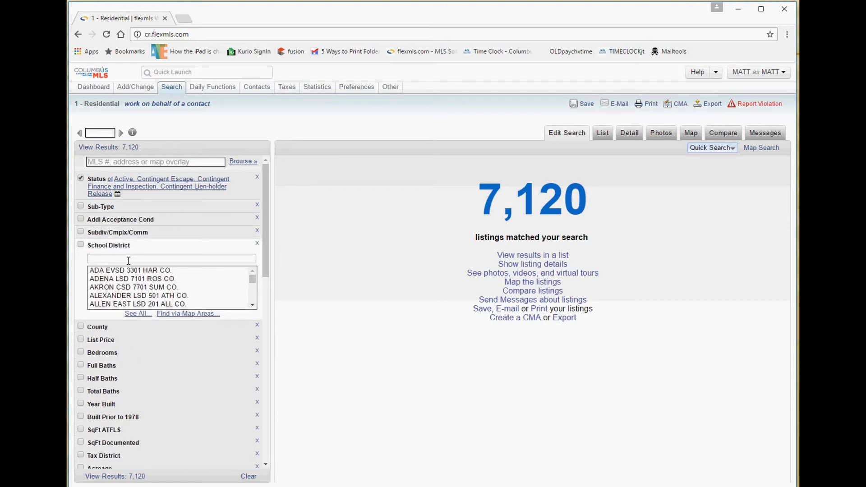
click(129, 260)
text(licking)
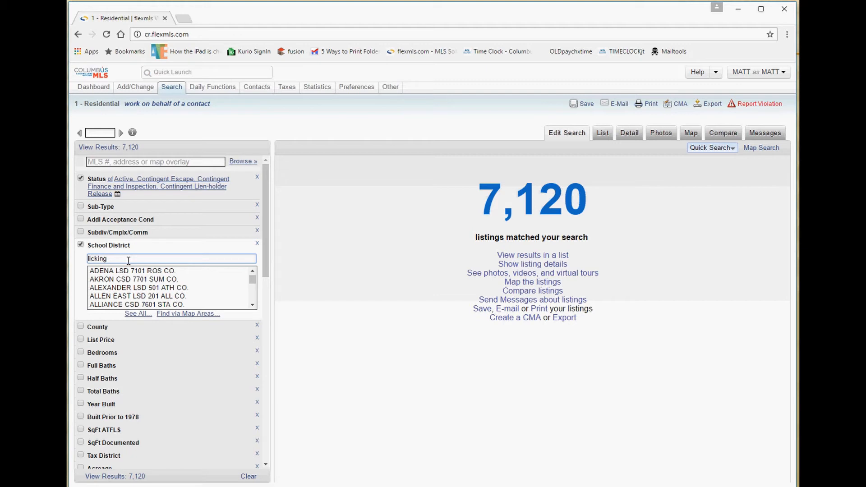
key(Return)
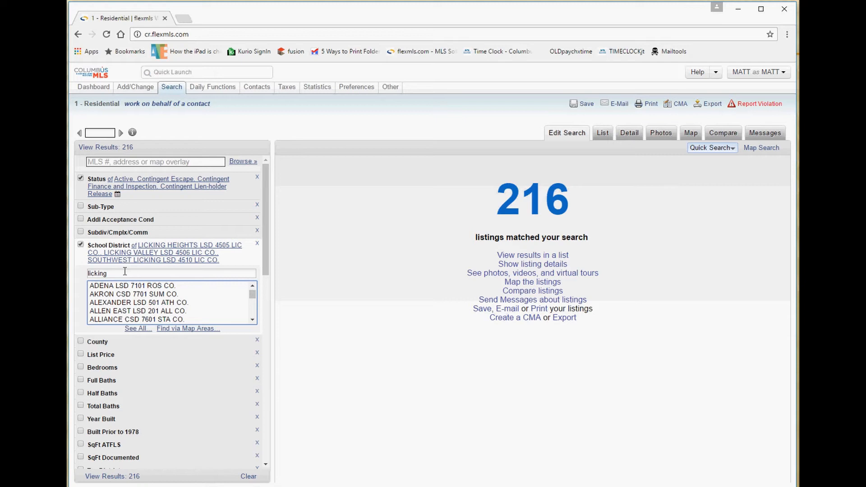
click(97, 275)
double_click(98, 276)
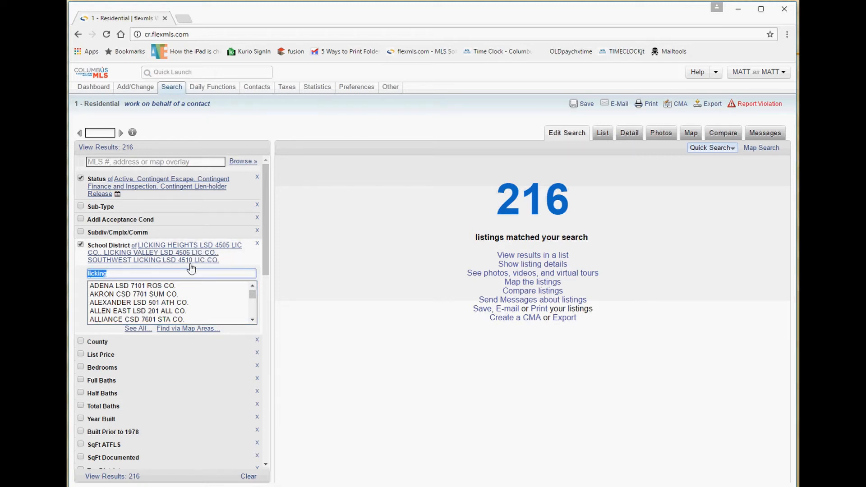
click(134, 273)
text(h)
Narrow to Licking Heights and append bexley, dublin and hilliard to the district search.
triple_click(119, 274)
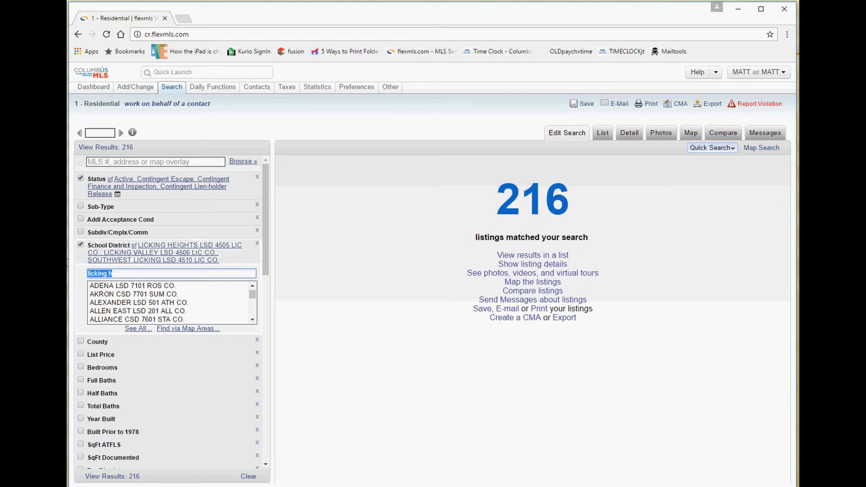
click(82, 267)
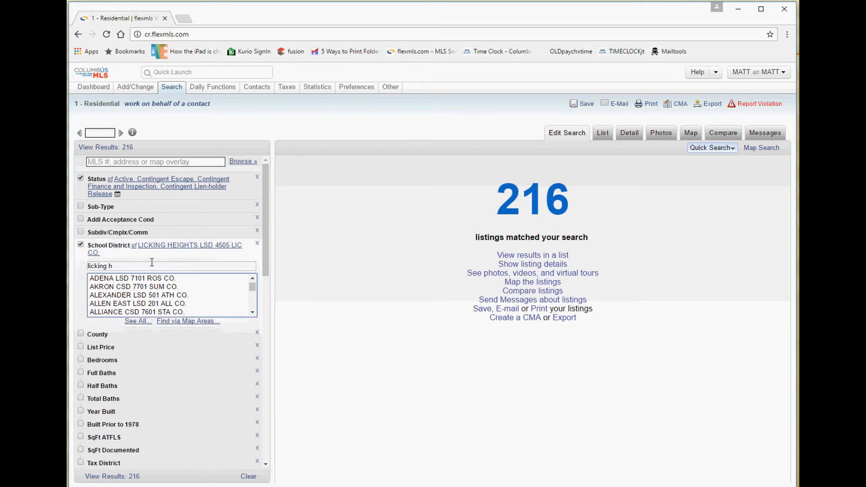
triple_click(119, 268)
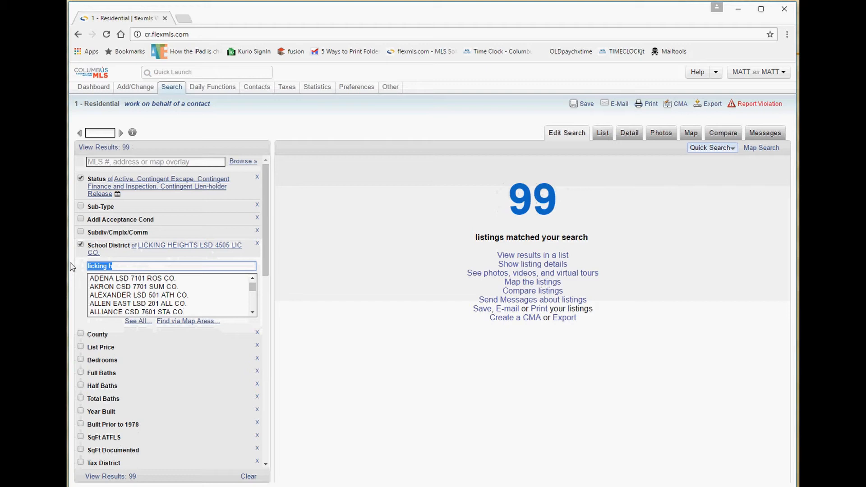
click(127, 266)
text(,)
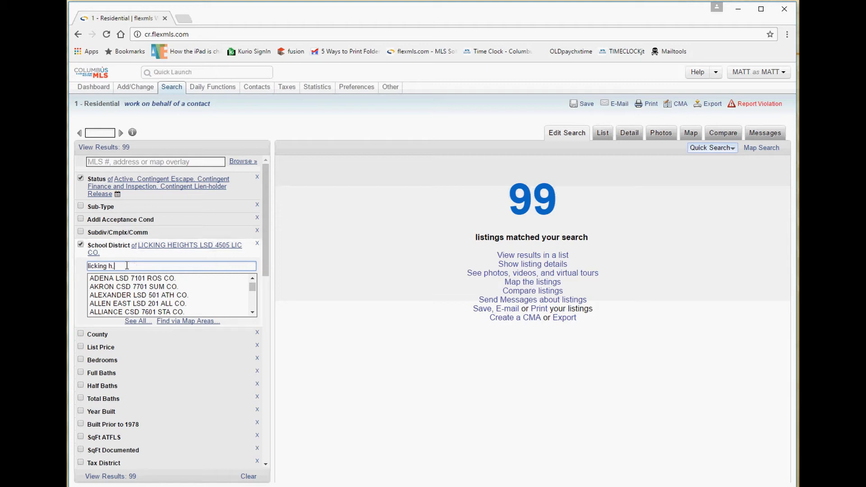
text(bexley,dublin,h)
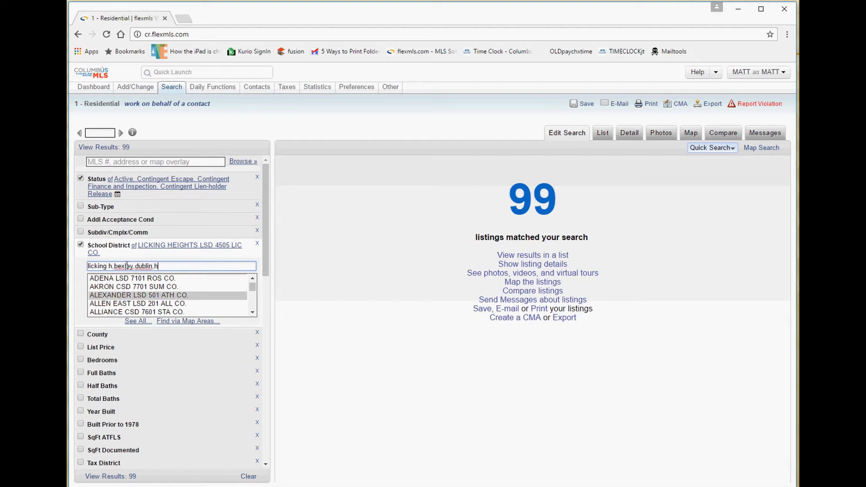
text(illiard)
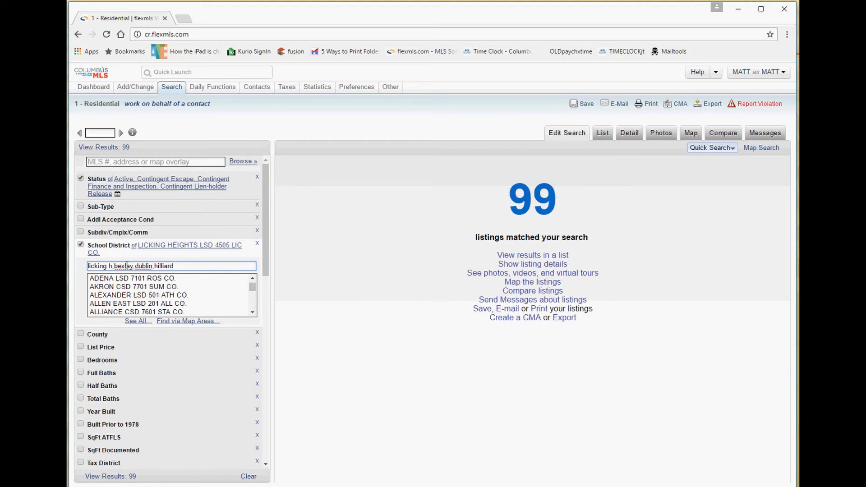
key(Tab)
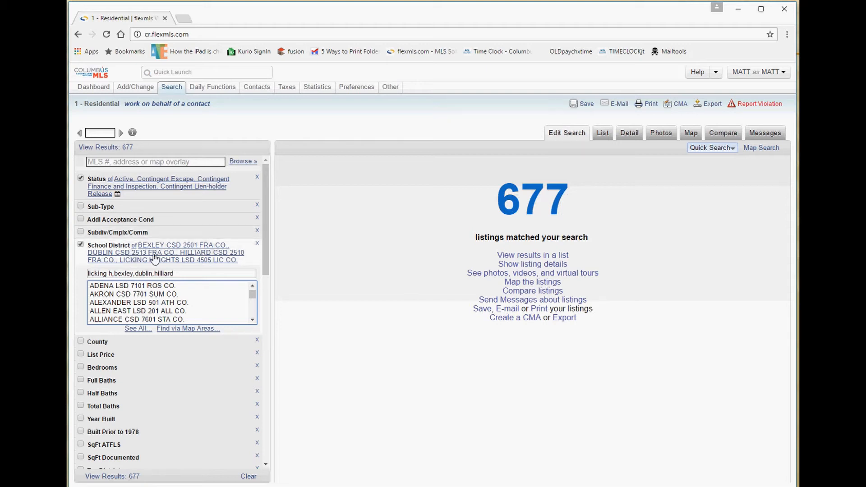
Delete hilliard from the district search and reapply, leaving 473 matches.
click(159, 273)
drag(177, 274, 154, 274)
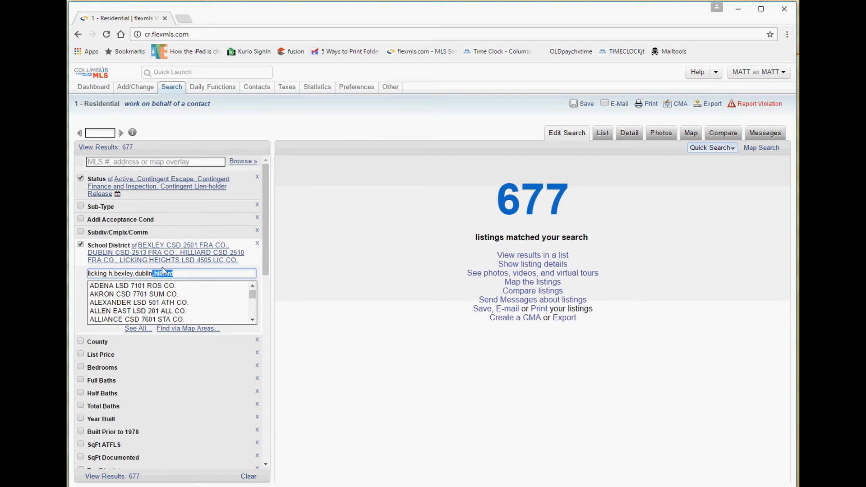
key(BackSpace)
key(Tab)
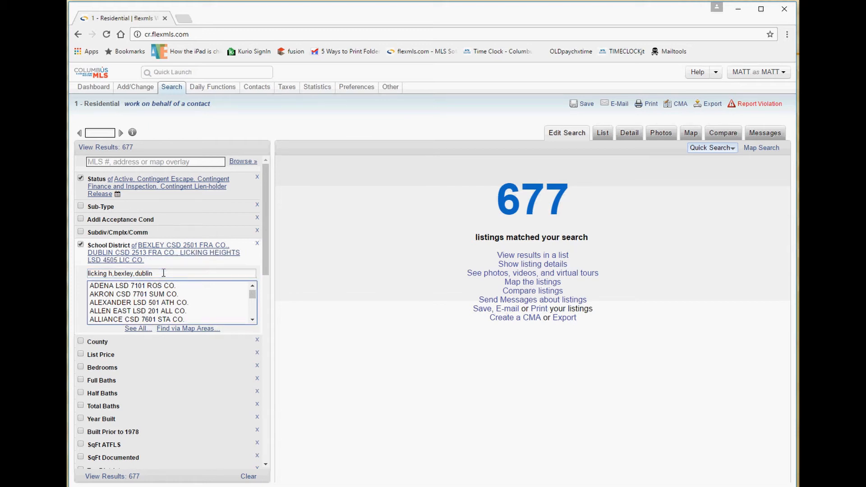
click(161, 271)
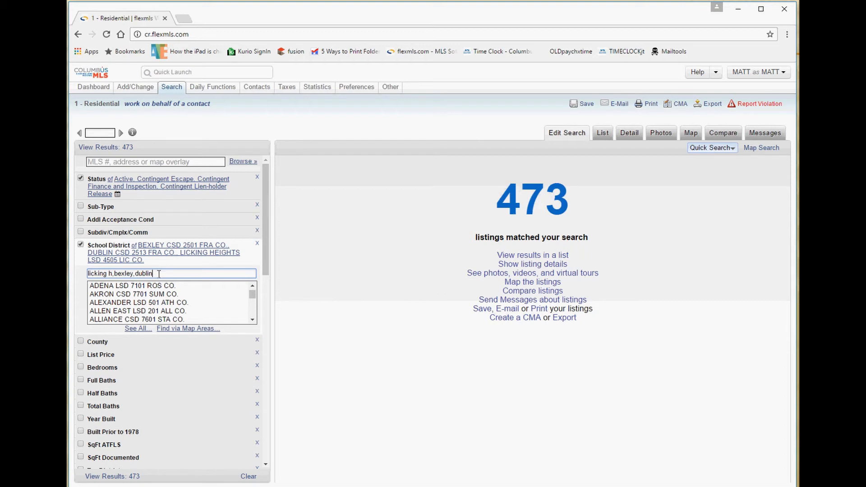
Clear the typed district search and select parts of the entries, such as 2501 and FRA CO.
drag(160, 273, 89, 270)
key(BackSpace)
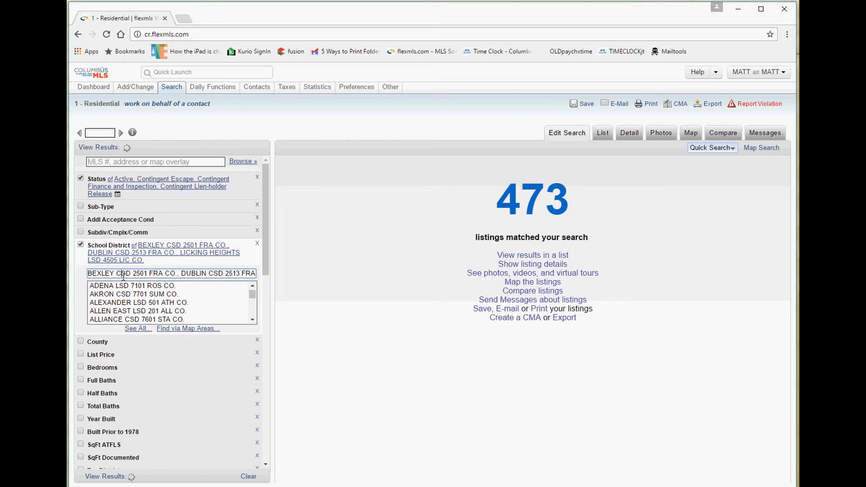
drag(164, 273, 88, 273)
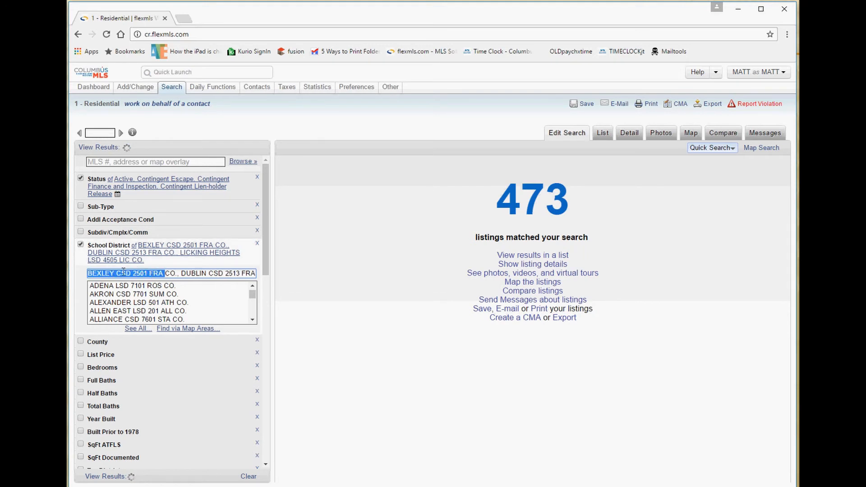
drag(123, 272, 276, 289)
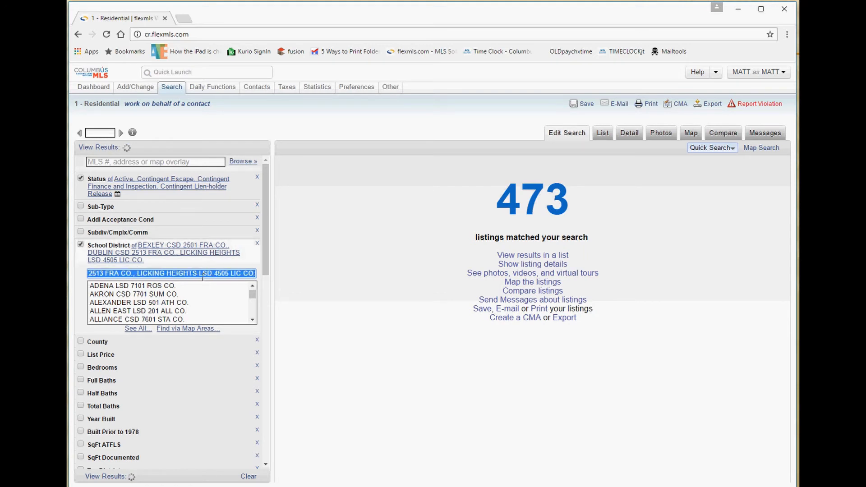
click(202, 274)
drag(143, 273, 64, 274)
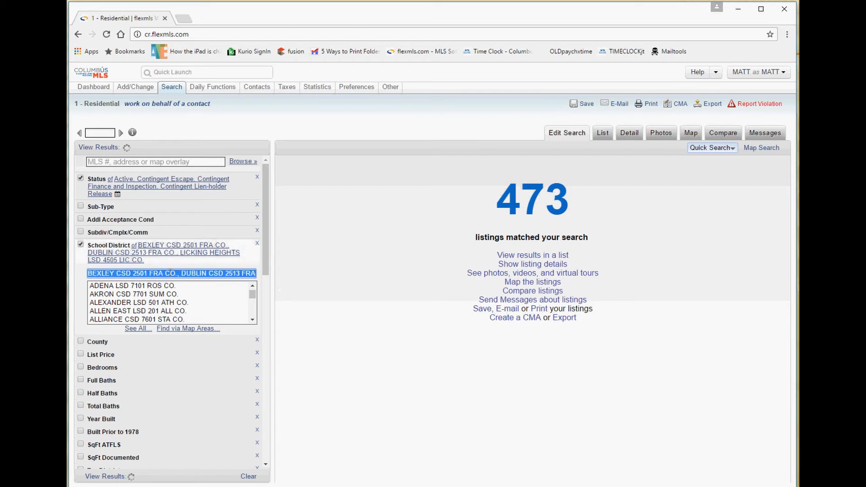
mouse_move(176, 274)
mouse_down()
mouse_move(100, 264)
mouse_move(175, 271)
mouse_up()
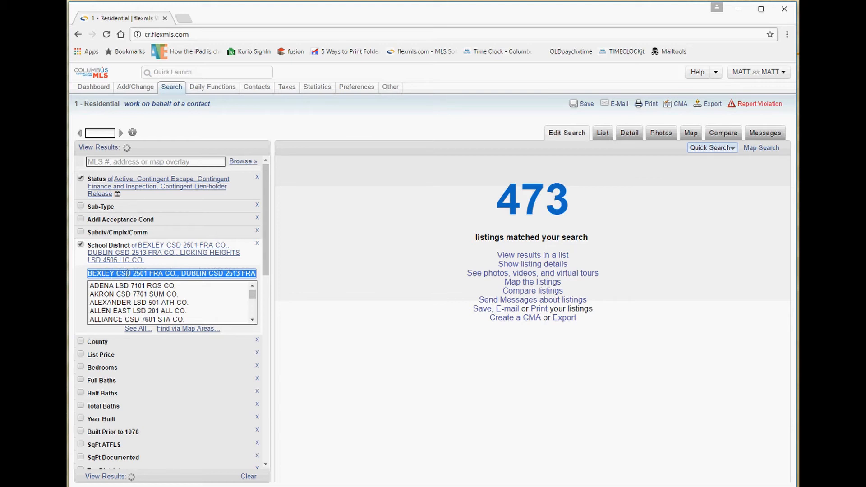
double_click(141, 273)
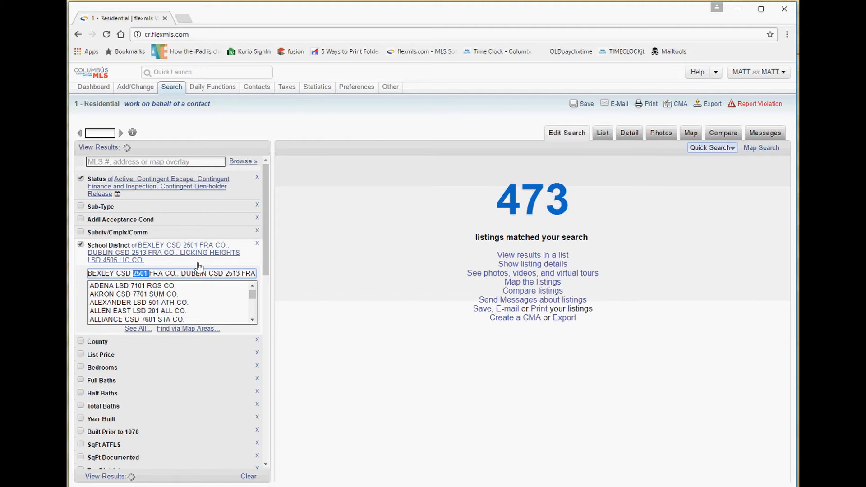
click(158, 273)
drag(150, 273, 255, 275)
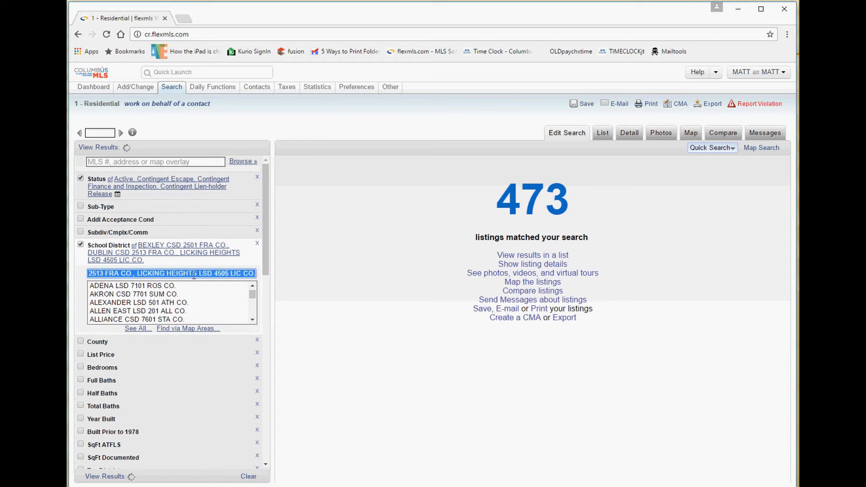
click(148, 274)
drag(136, 274, 257, 270)
click(153, 272)
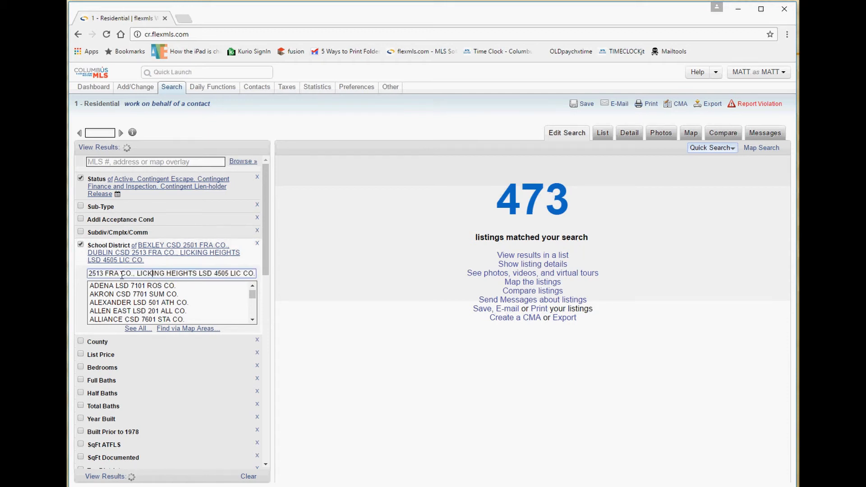
Replace the district text with 'bexley,licking h,dublin' and collapse the picker, keeping 473 matches.
drag(121, 275, 73, 276)
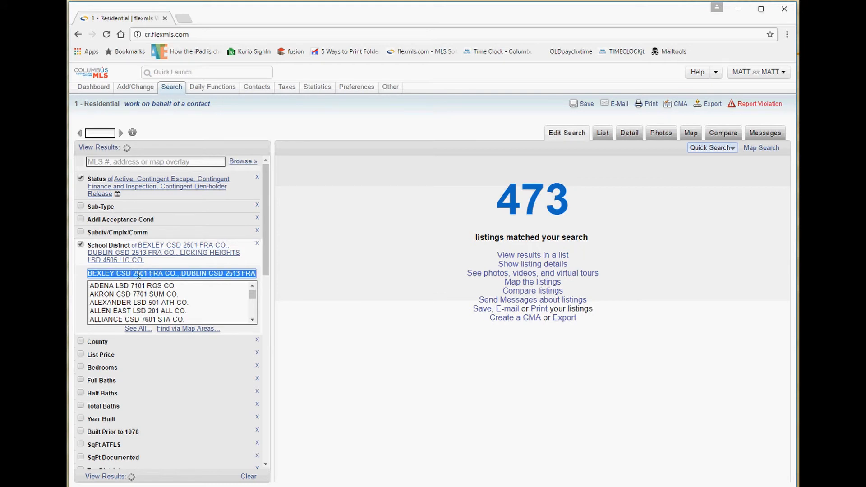
text(bexl)
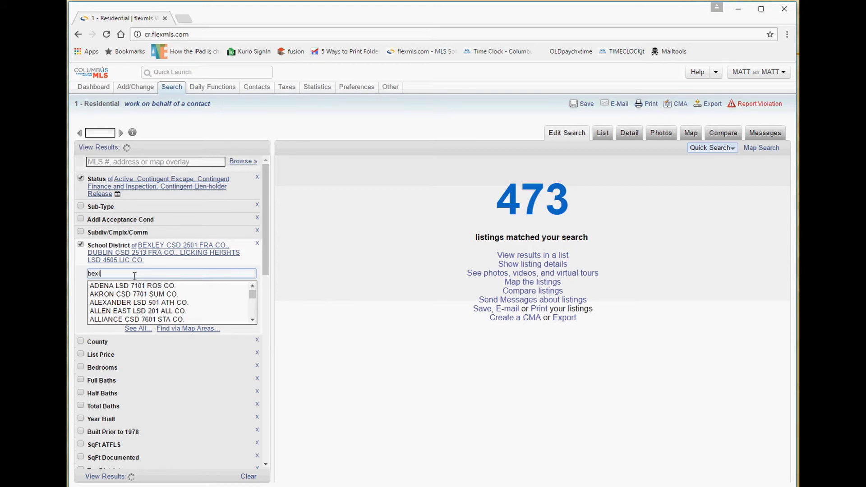
text(ey,licking h,dublin)
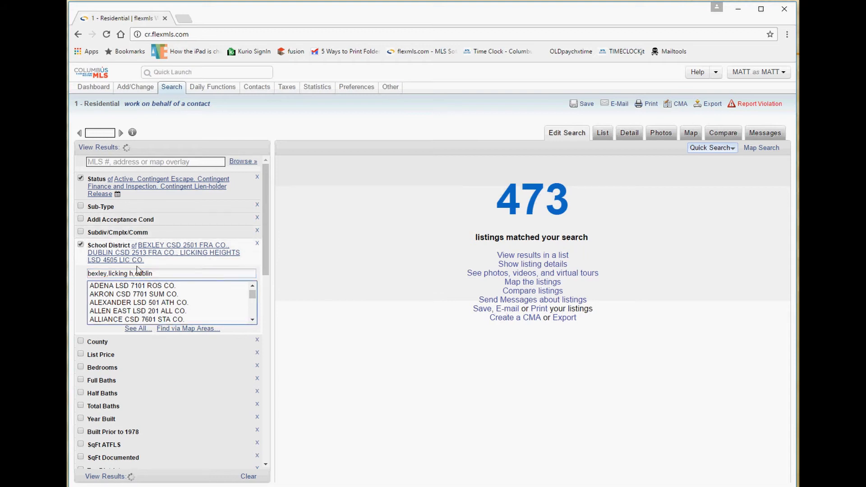
drag(135, 274, 98, 274)
drag(172, 275, 88, 273)
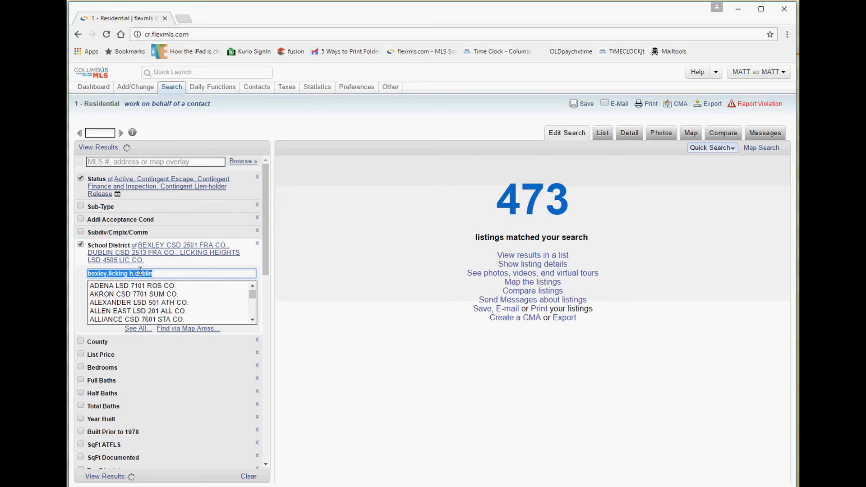
click(111, 255)
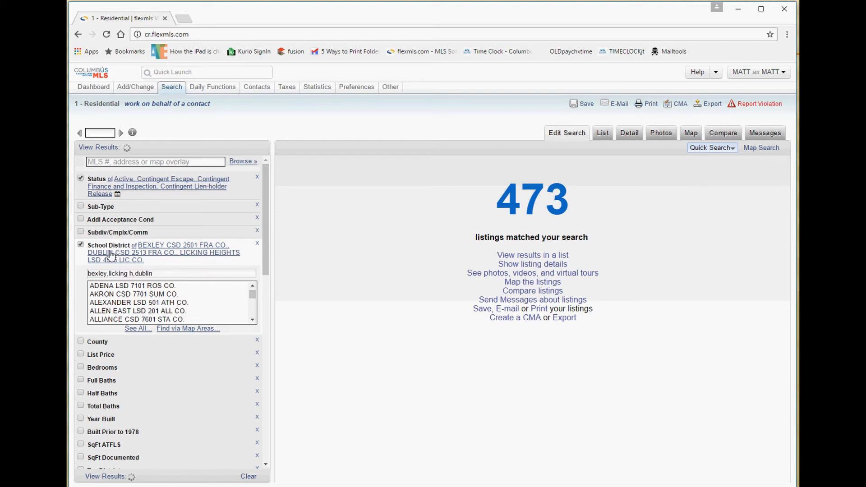
click(103, 276)
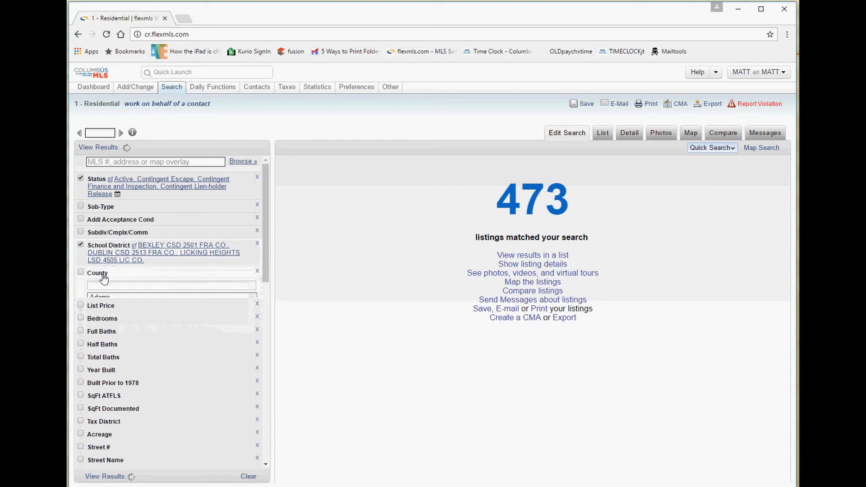
click(102, 274)
click(101, 274)
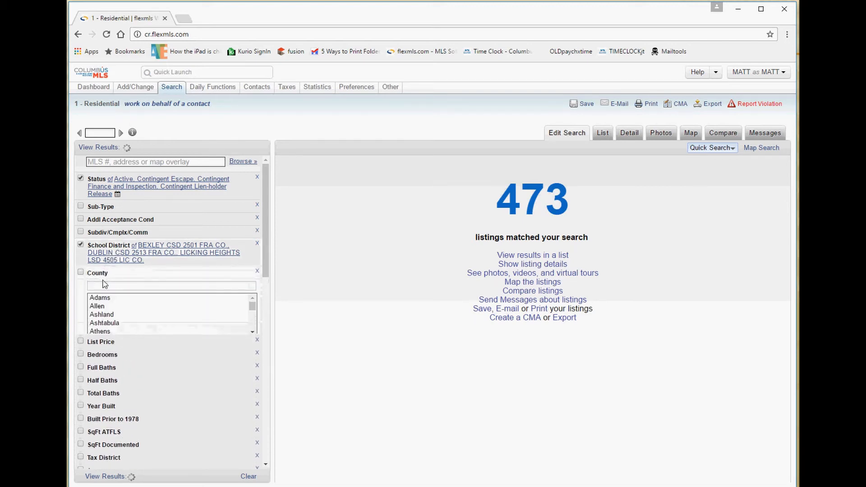
click(99, 299)
ctrl+click(102, 315)
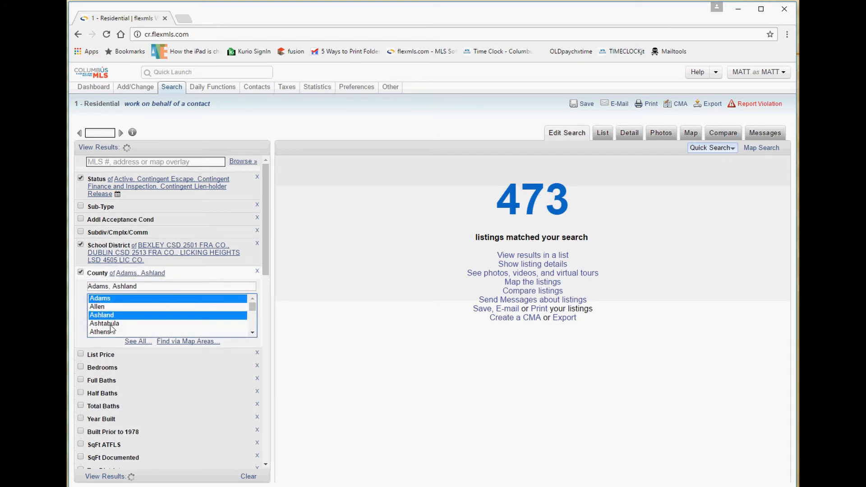
ctrl+click(105, 333)
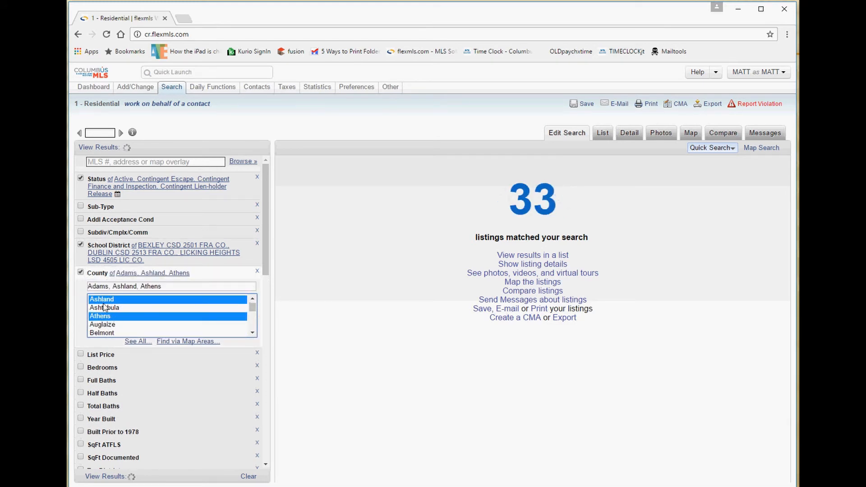
click(81, 272)
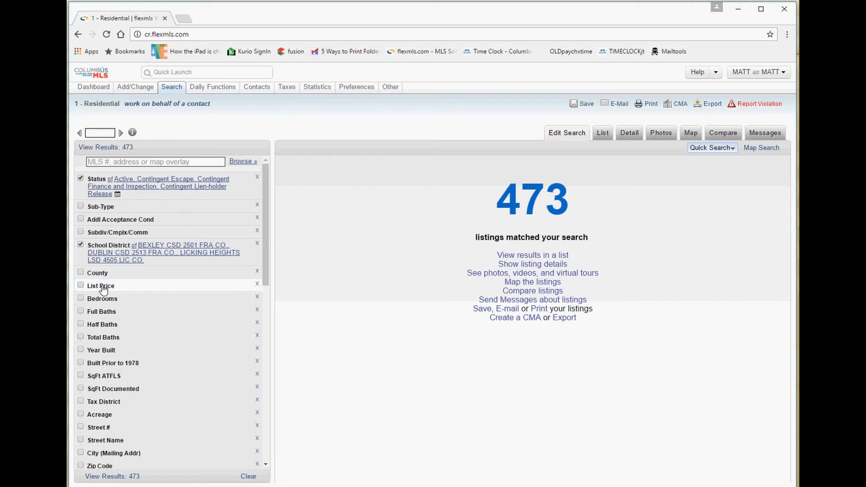
Set List Price from 200000 to 300000, narrowing matches to 82.
click(103, 287)
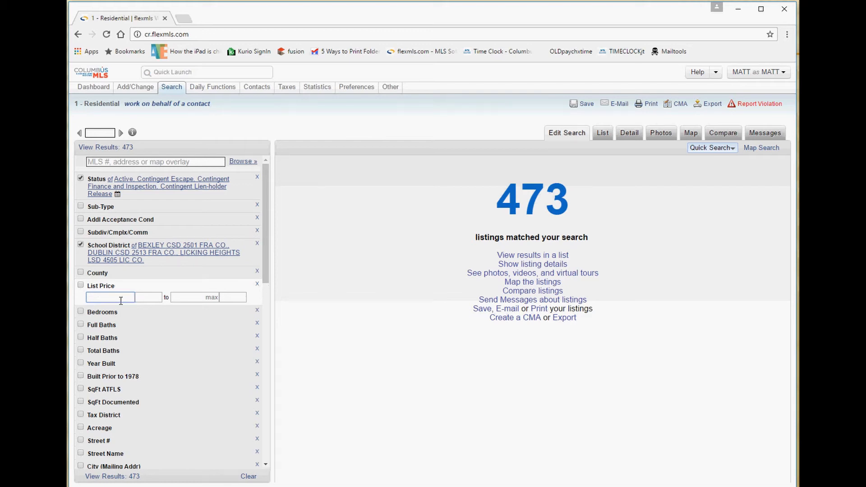
text(200000)
key(Tab)
text(30000)
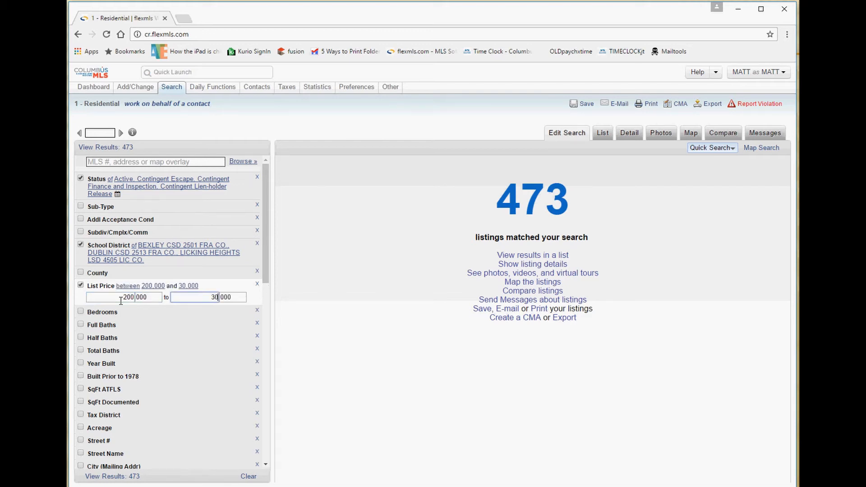
text(0)
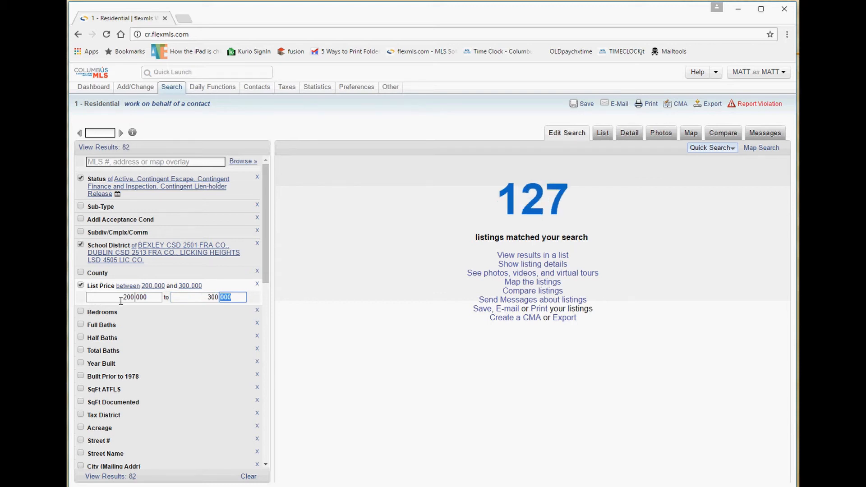
double_click(524, 207)
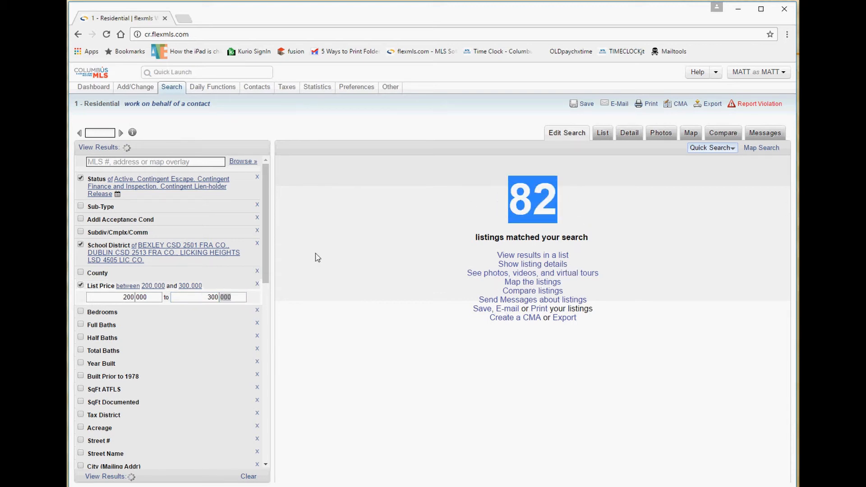
Expand the Bedrooms, Full Baths and Half Baths range fields.
click(108, 313)
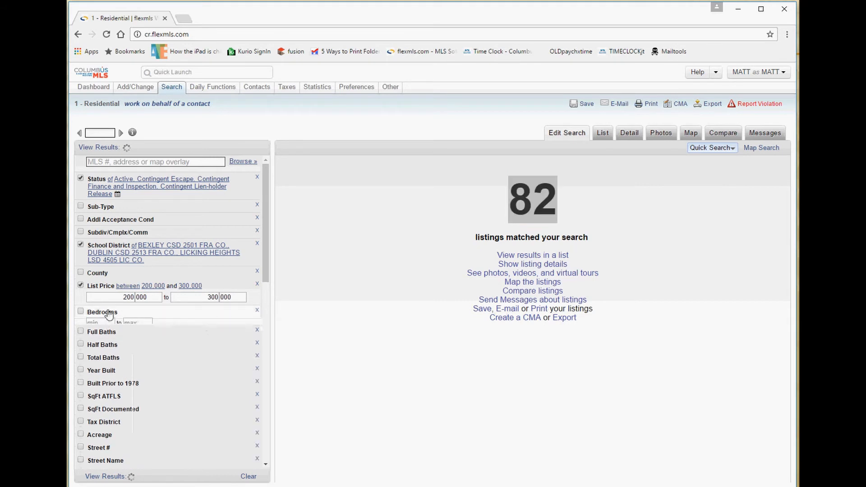
click(108, 323)
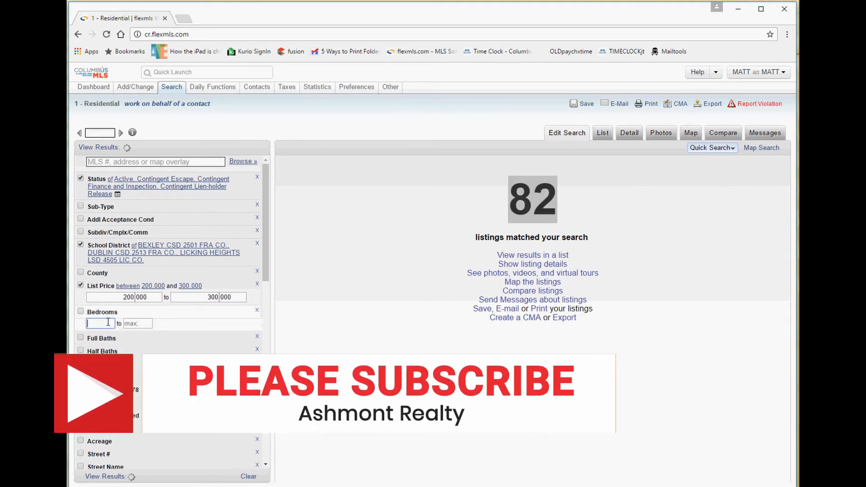
click(101, 338)
click(100, 350)
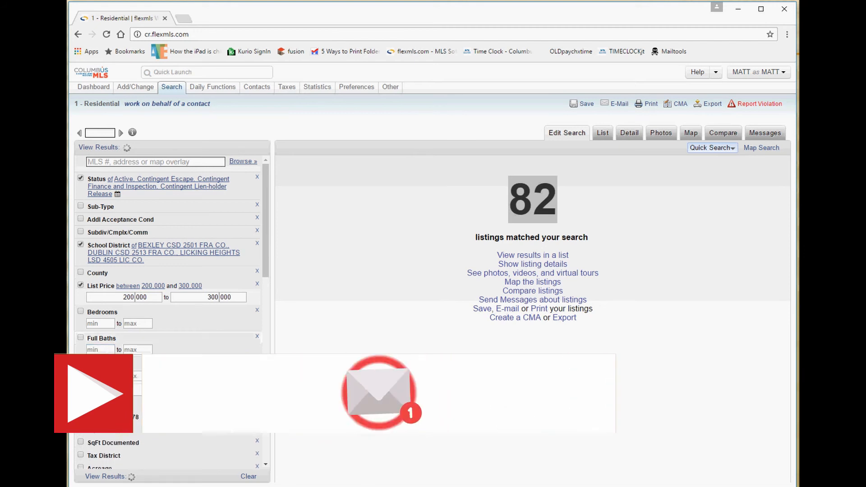
click(109, 357)
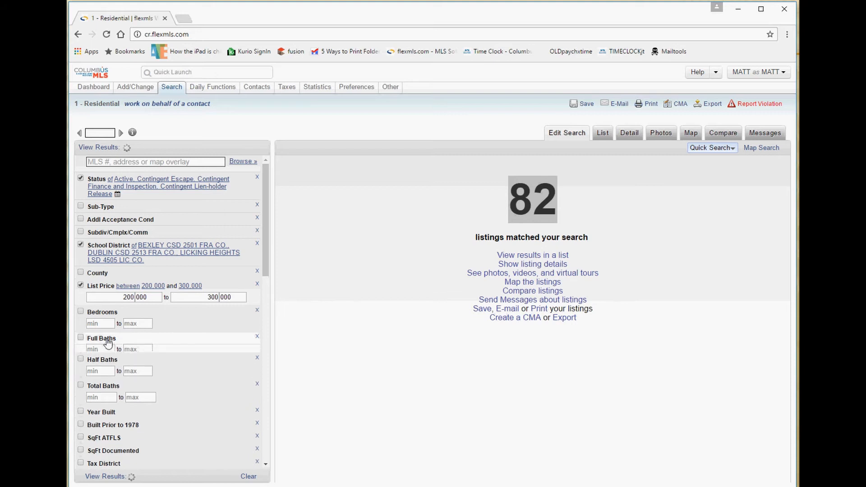
click(105, 369)
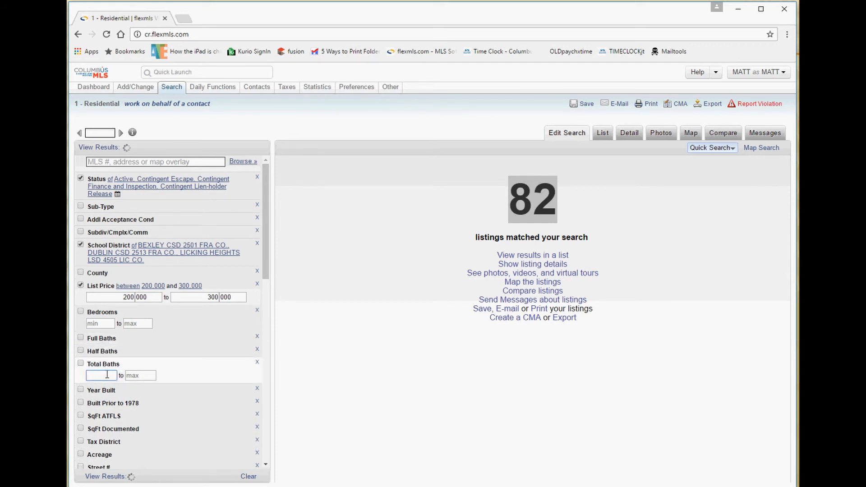
Apply a minimum of 4 total baths to the Residential search.
text(4)
key(Tab)
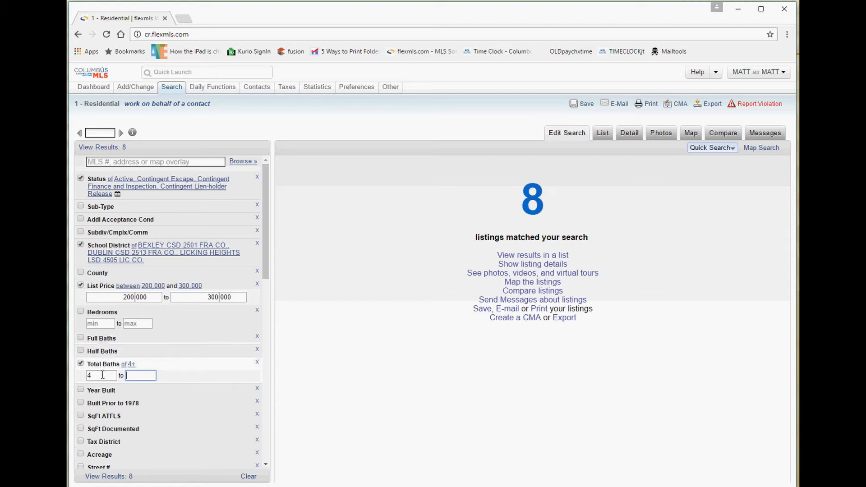
drag(103, 375, 83, 377)
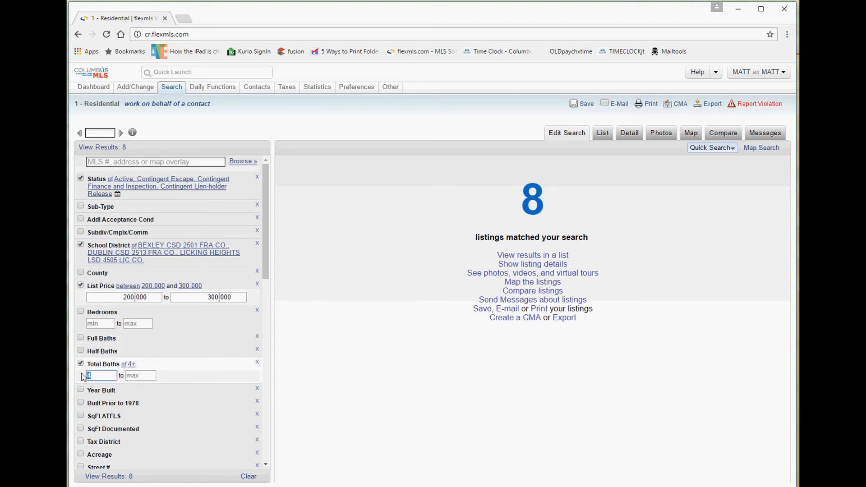
Expand the Full Baths and Half Baths range fields beside the Total Baths minimum.
click(106, 341)
click(106, 341)
click(107, 356)
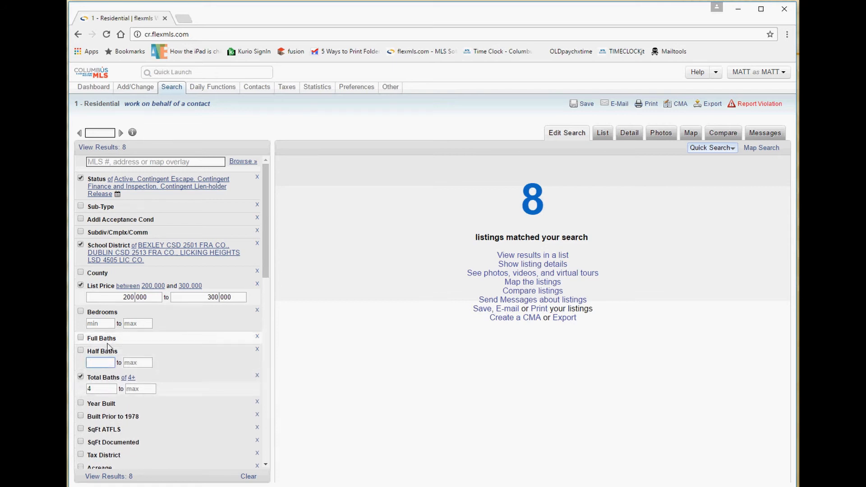
click(109, 343)
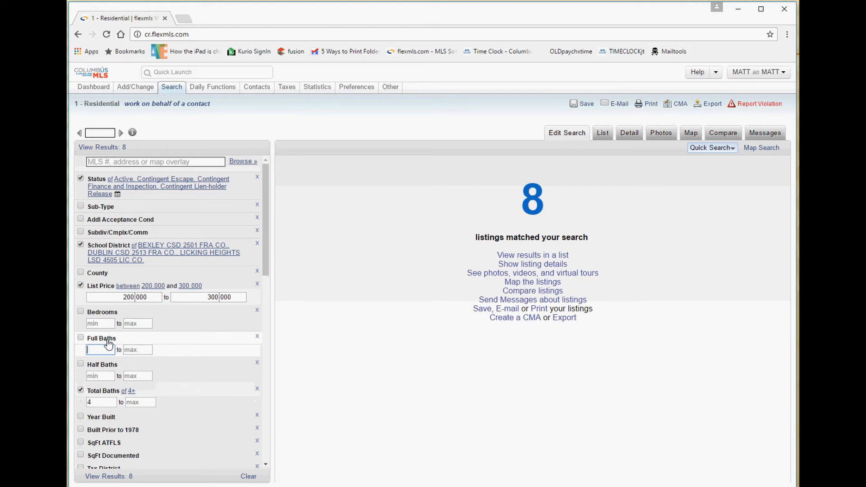
click(108, 366)
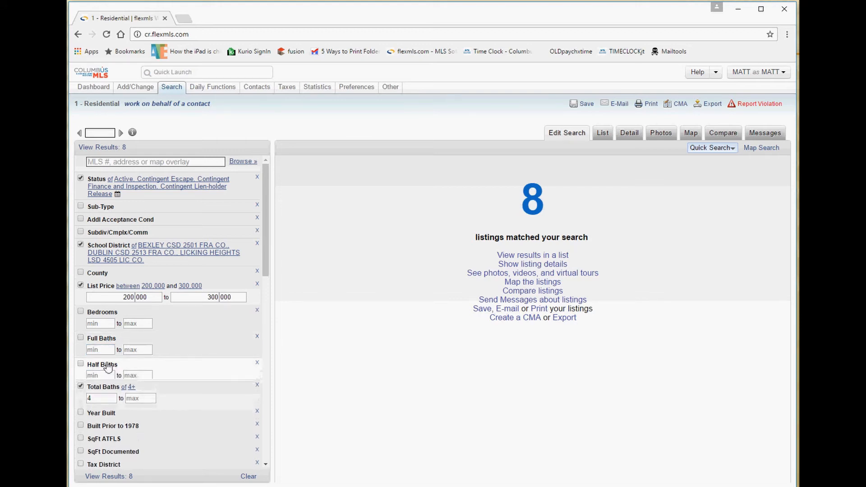
click(73, 401)
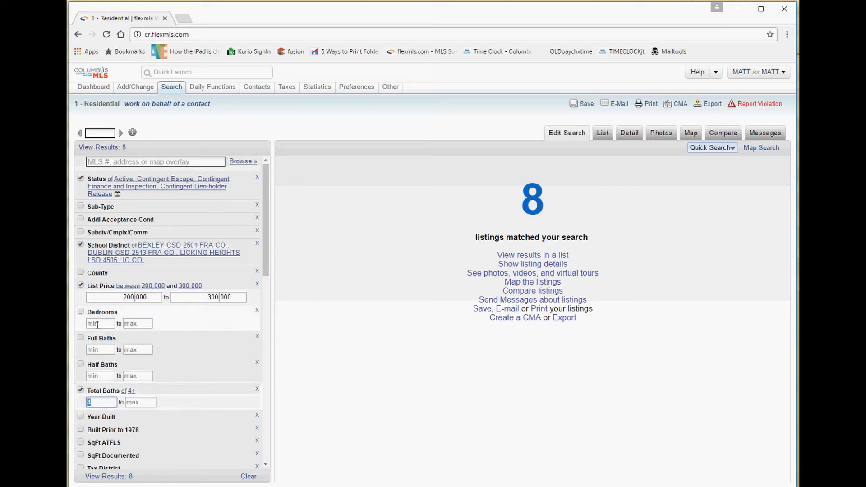
click(99, 396)
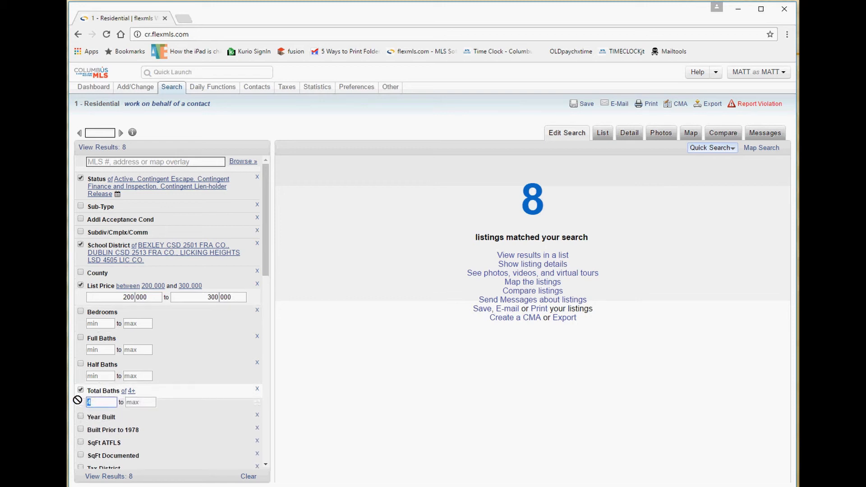
Enter 3 as the Full Baths minimum, so the search requires 3+ full and 4+ total baths.
click(98, 351)
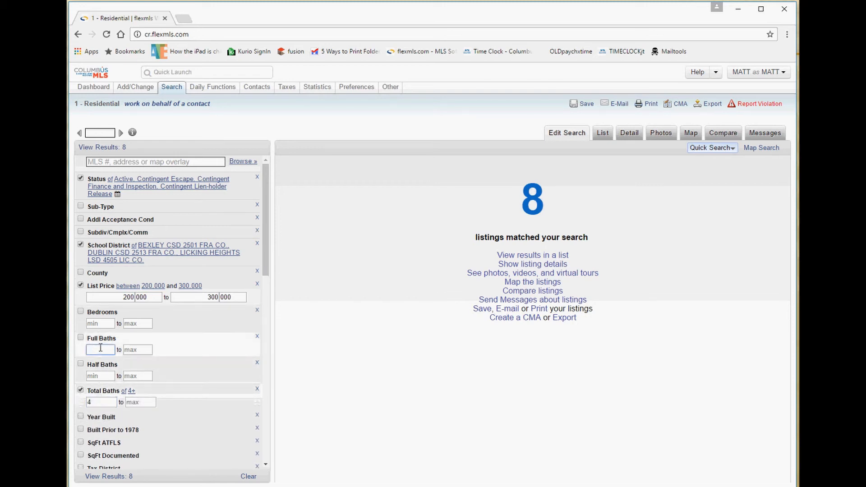
text(3)
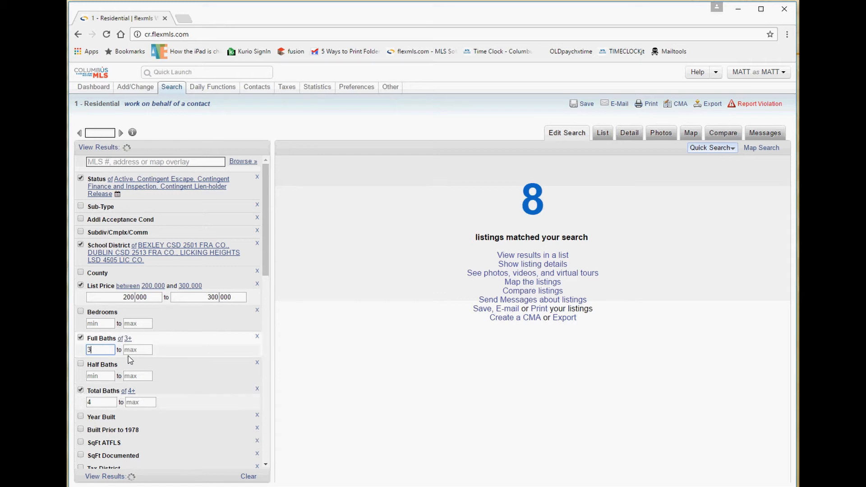
click(131, 352)
double_click(84, 402)
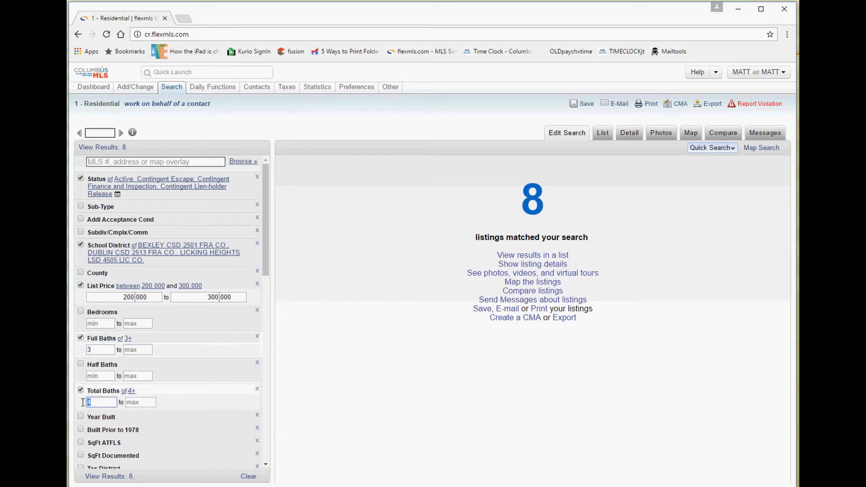
double_click(84, 351)
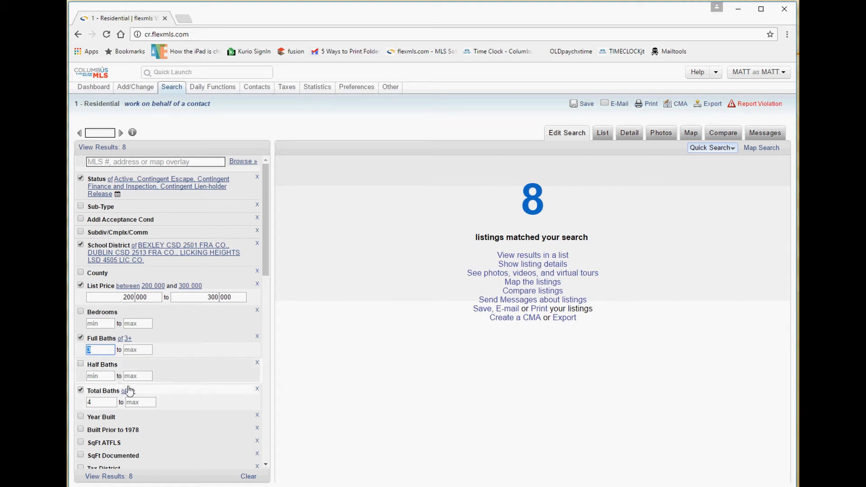
Cap Total Baths at a maximum of 4, making the range 4–4.
click(136, 402)
text(4)
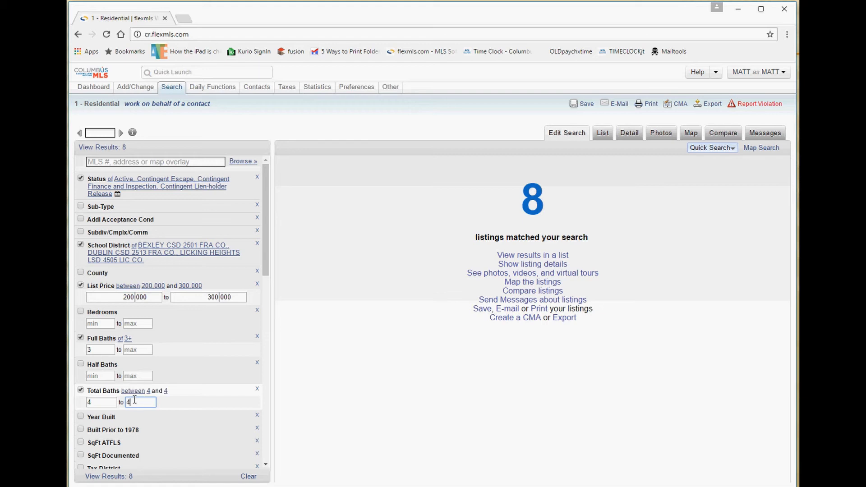
key(shift+Tab)
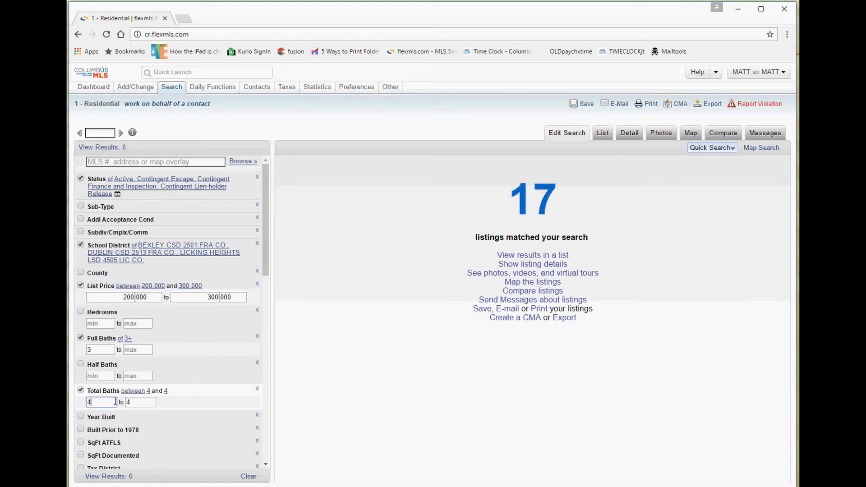
click(132, 403)
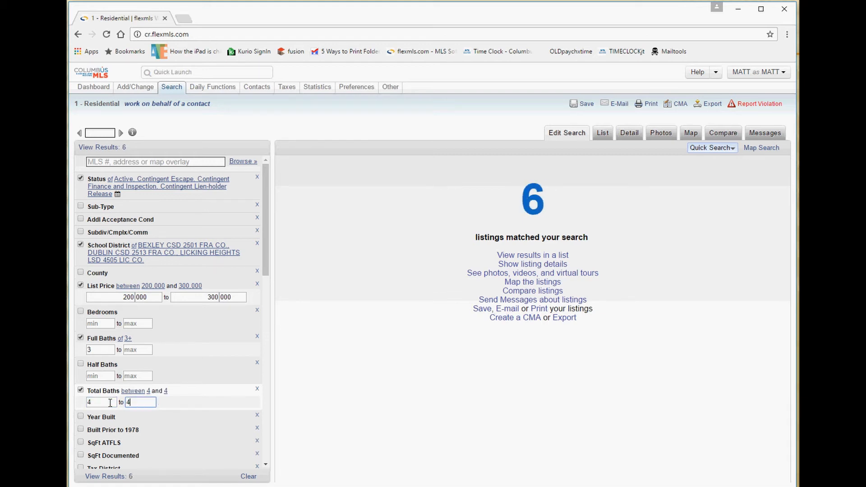
Enter a Half Baths minimum of 1, then switch the Half Baths criterion off.
double_click(94, 350)
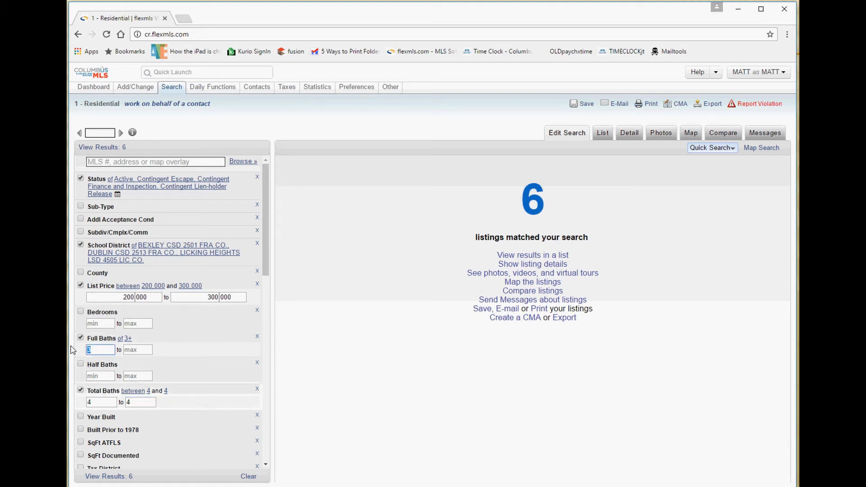
click(95, 375)
text(1)
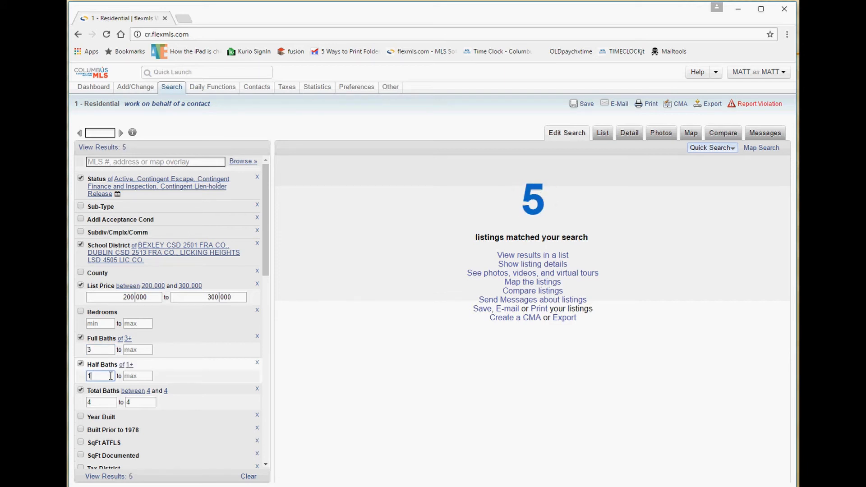
double_click(99, 348)
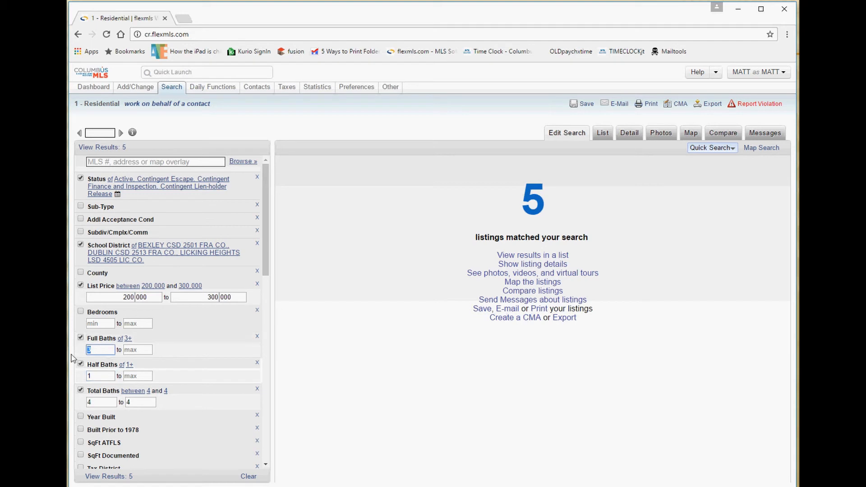
double_click(95, 376)
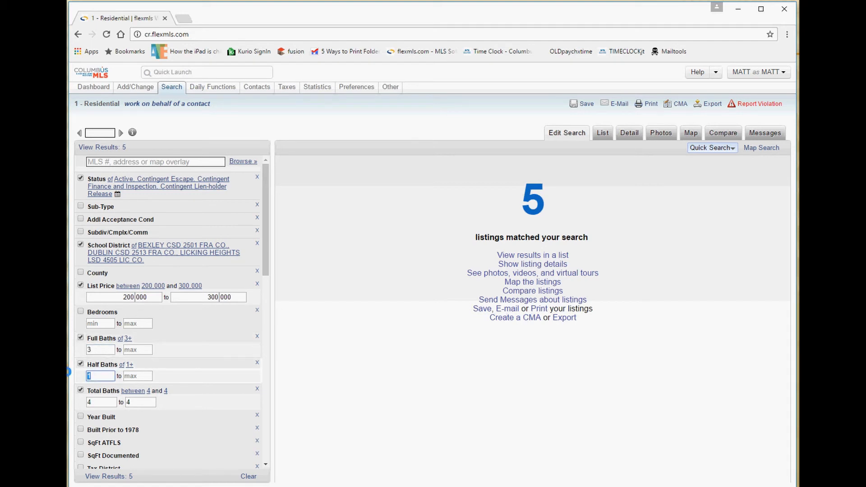
click(81, 365)
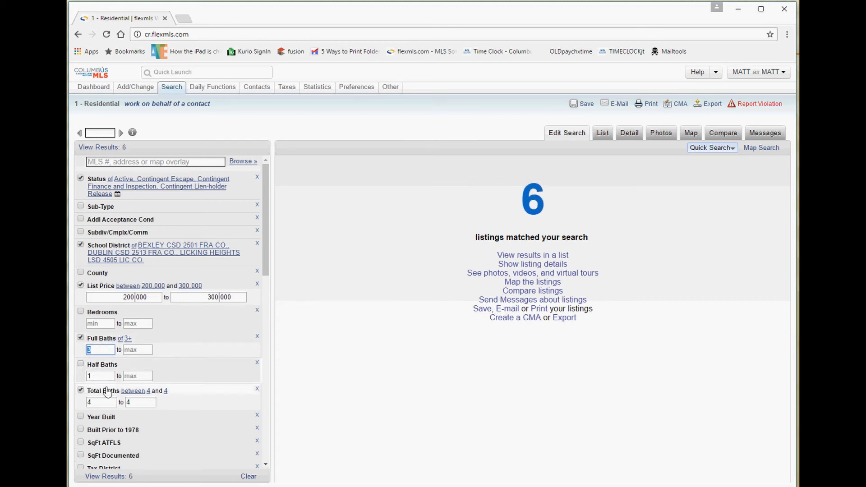
Clear the Total Baths 4 limits and uncheck the Full Baths and Total Baths criteria.
click(127, 401)
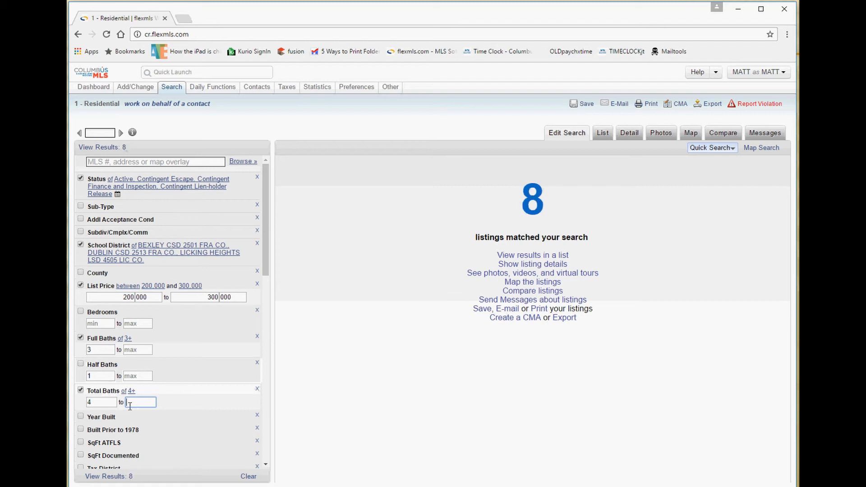
key(Tab)
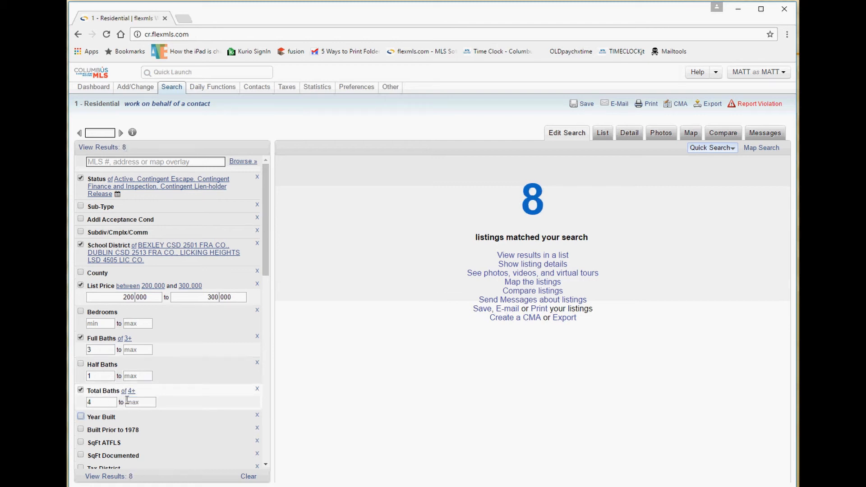
click(102, 402)
drag(102, 402, 71, 403)
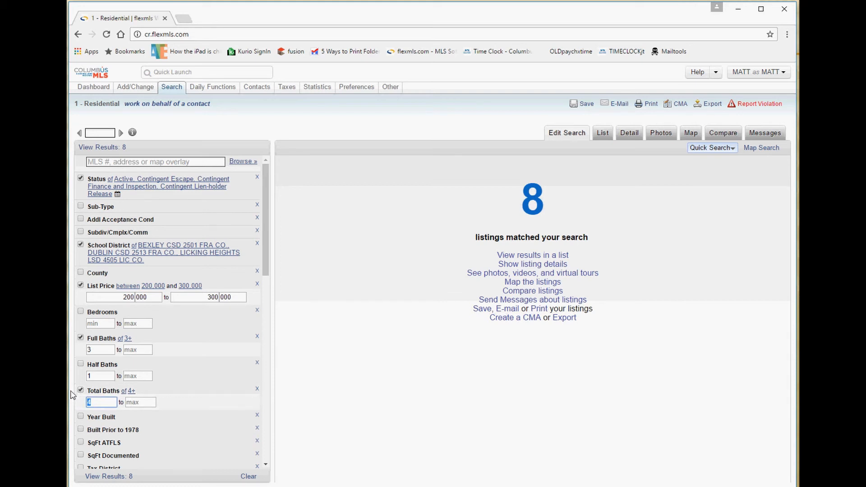
scroll(117, 344, down, 2)
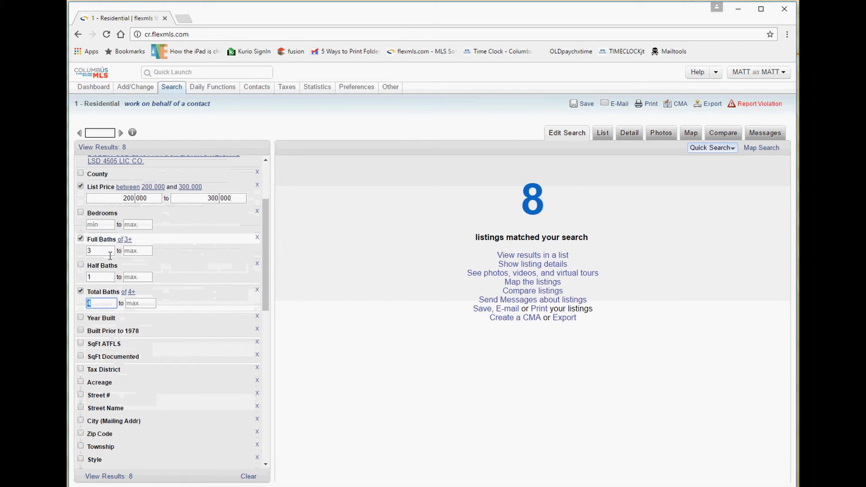
click(81, 238)
click(80, 291)
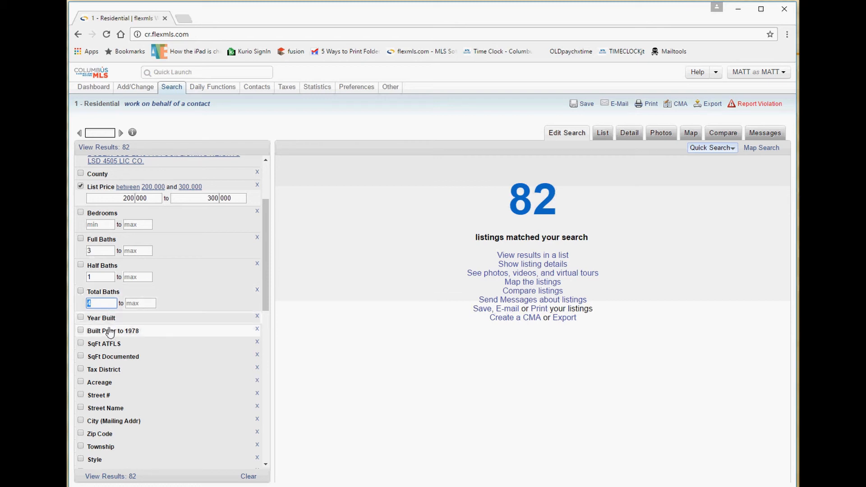
Expand the SqFt ATFLS and SqFt Documented min/max fields, leaving both blank.
click(117, 346)
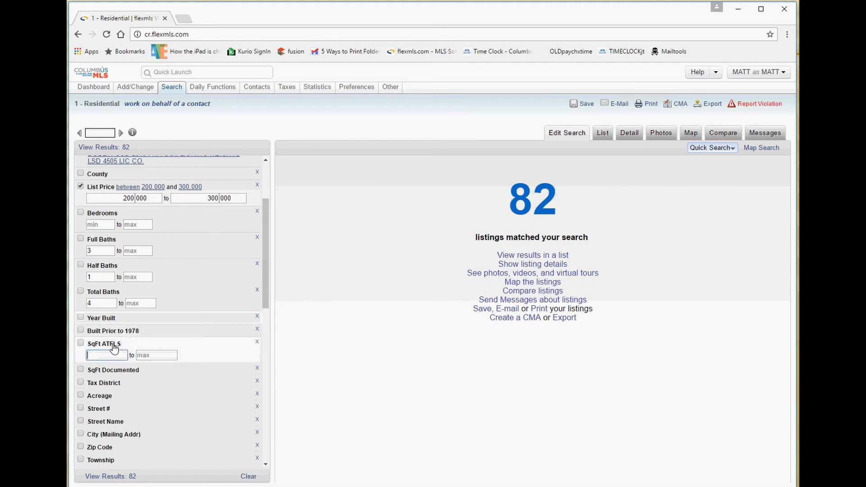
click(112, 346)
click(113, 347)
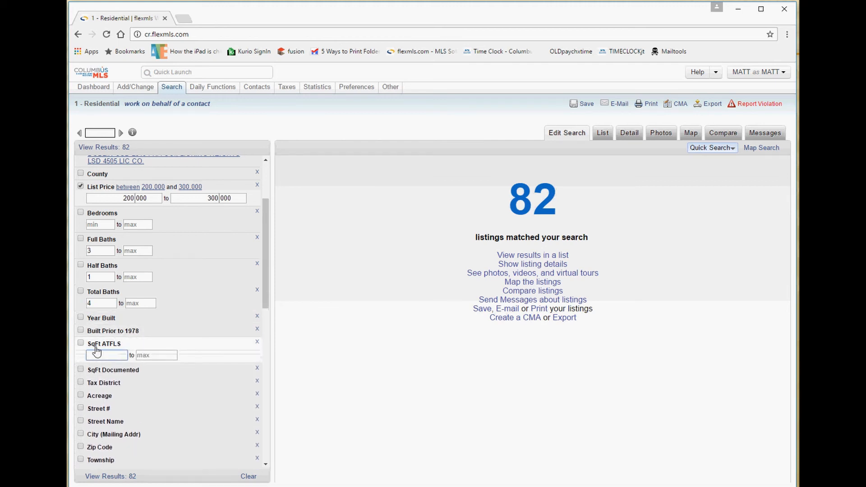
click(96, 351)
click(112, 351)
click(107, 375)
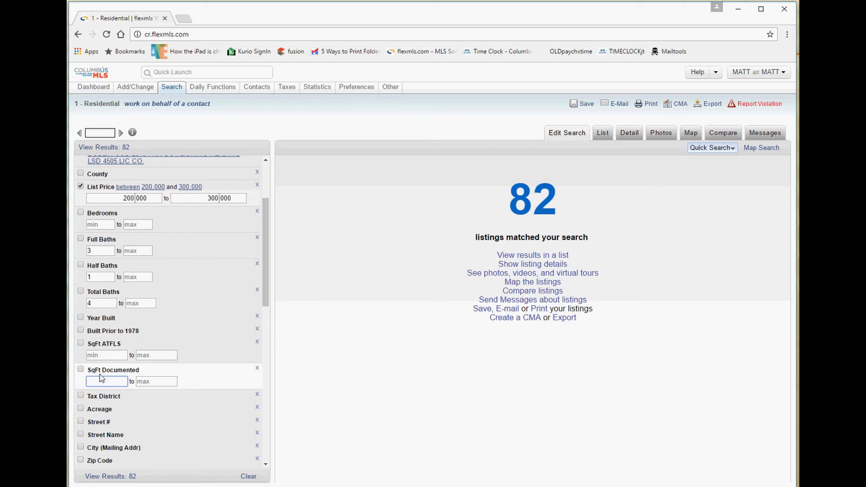
Revisit the SqFt Documented and SqFt ATFLS criteria without entering any values.
drag(91, 370, 135, 377)
drag(122, 344, 100, 349)
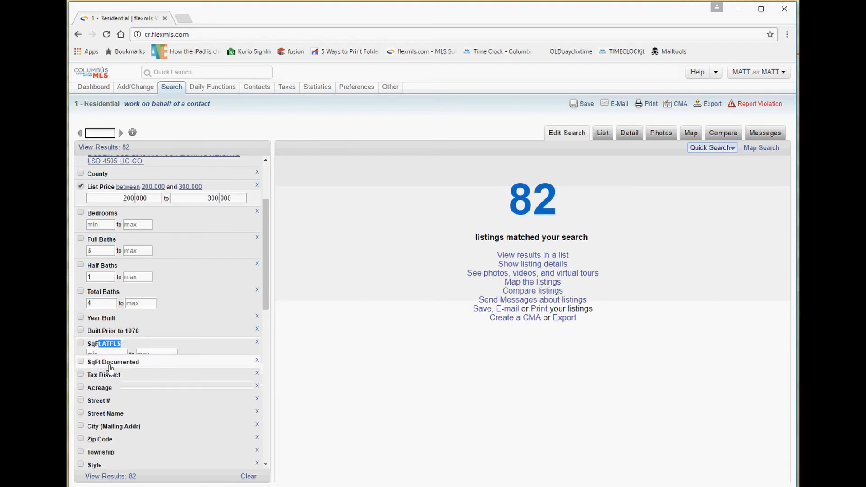
click(126, 367)
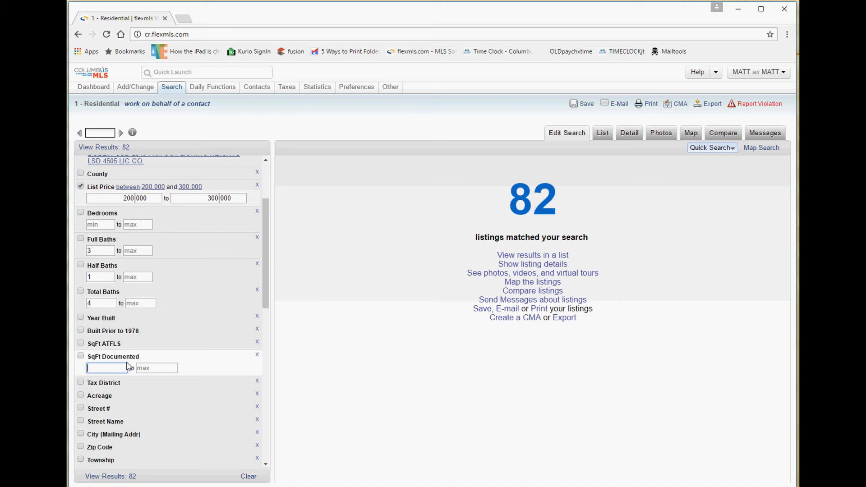
click(103, 345)
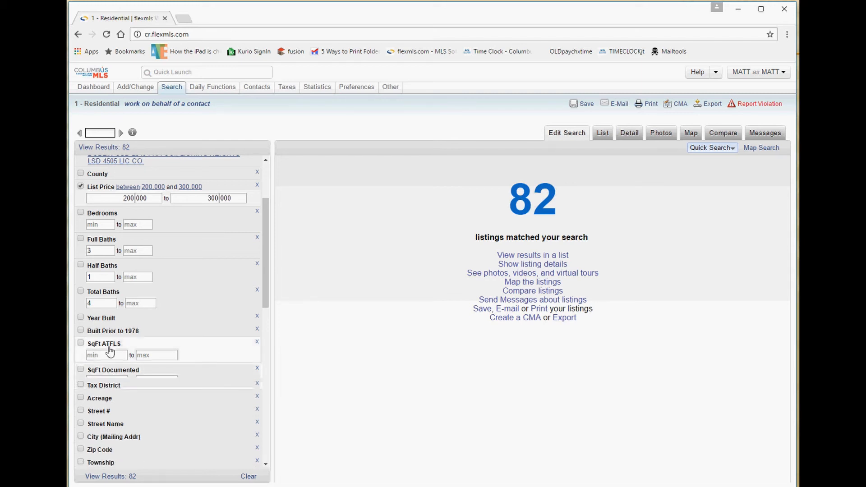
Open and close the Tax District and Acreage criteria, then show Quick Launch recent items.
click(112, 375)
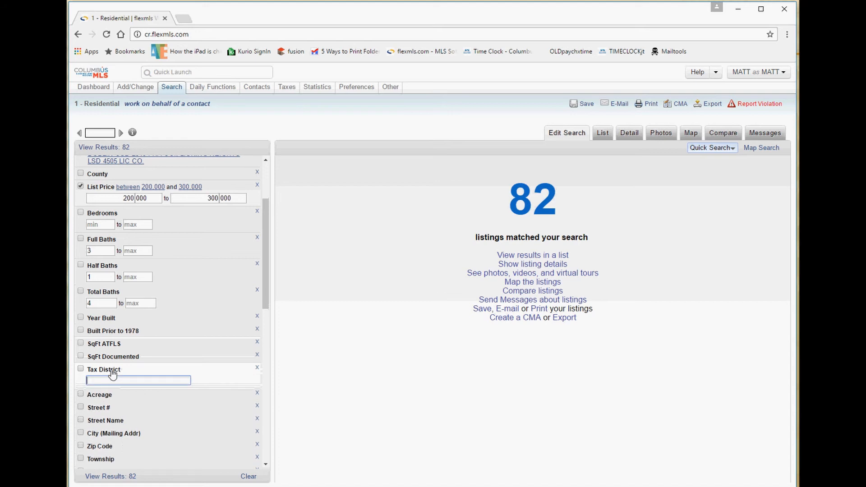
click(113, 375)
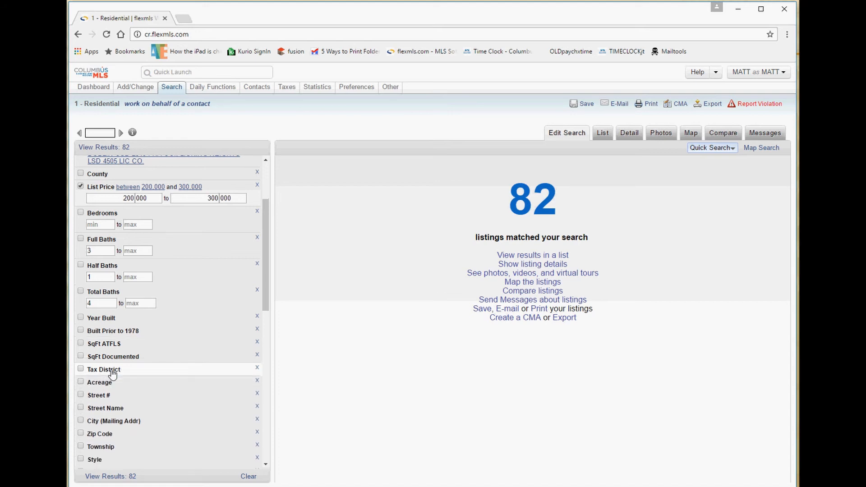
click(108, 384)
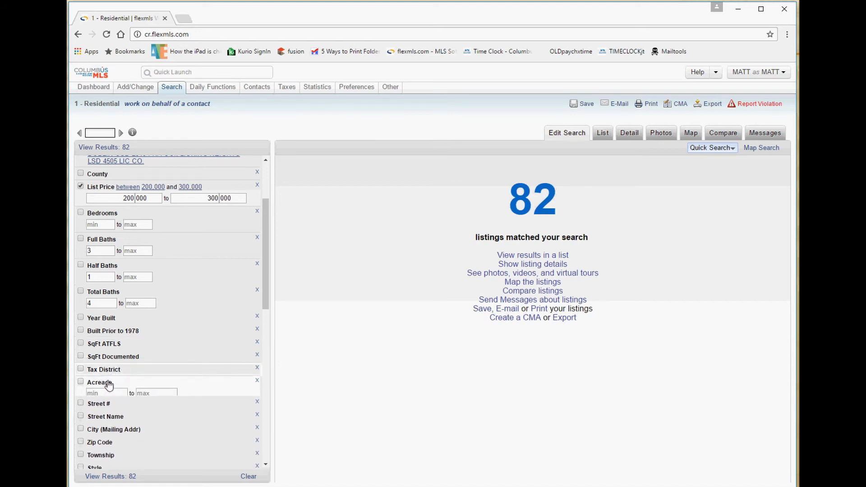
click(107, 384)
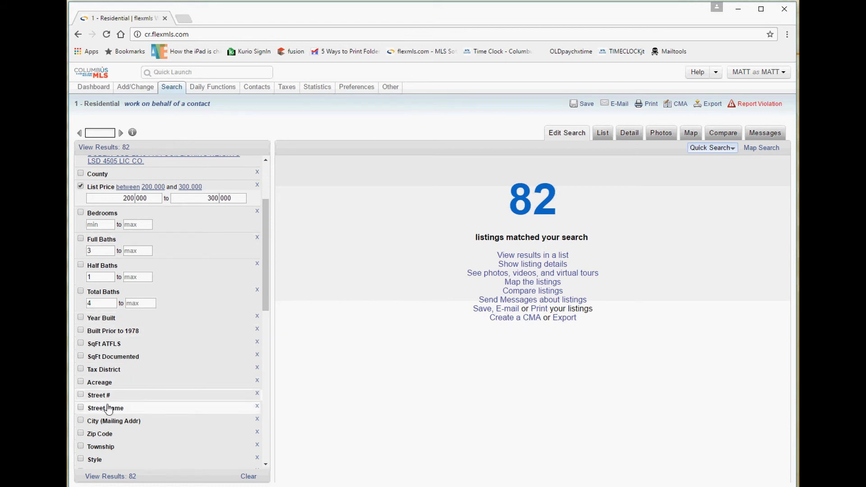
click(171, 72)
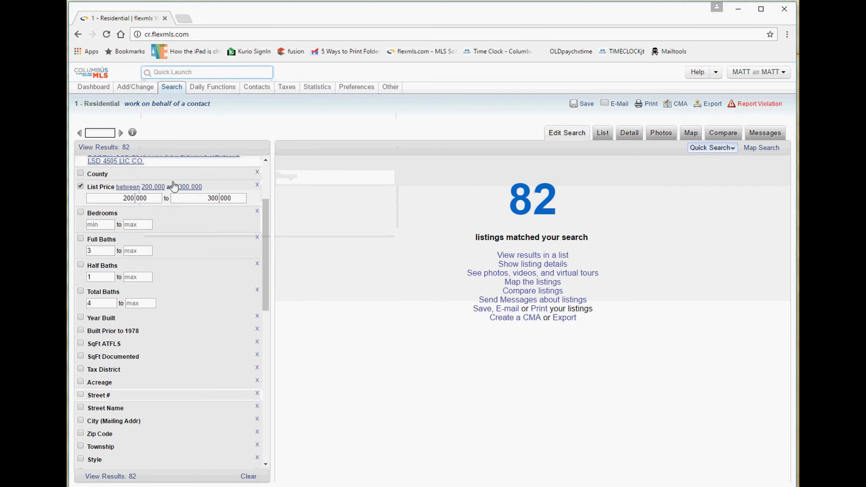
Expand the City (Mailing Addr) row to show its empty entry box and city list.
click(119, 423)
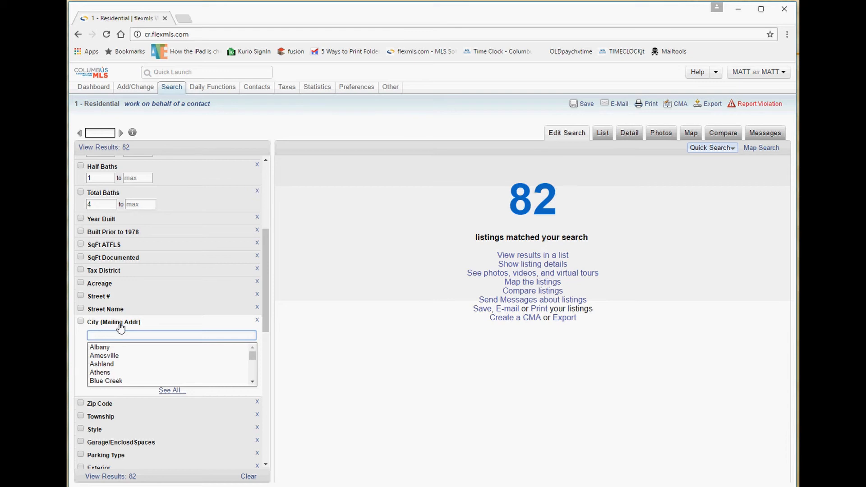
Open the Corp LimitPerAuditor criterion and compare it with the City (Mailing Addr) list.
drag(140, 328, 95, 327)
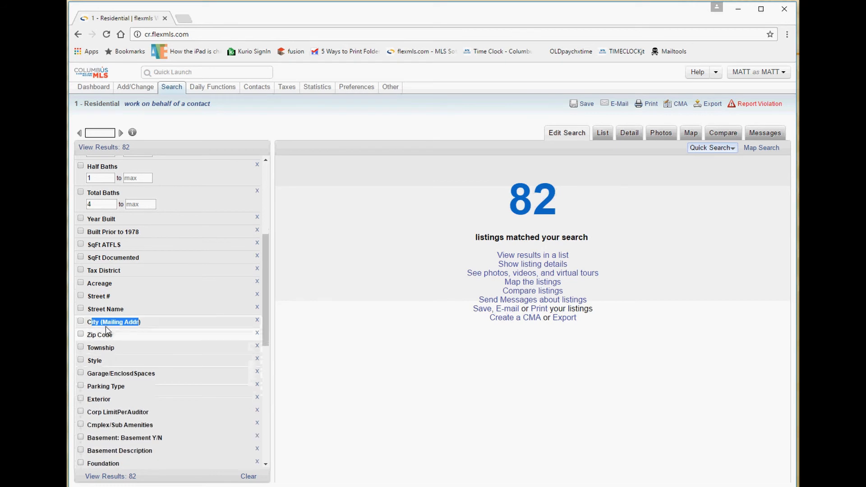
scroll(110, 331, down, 3)
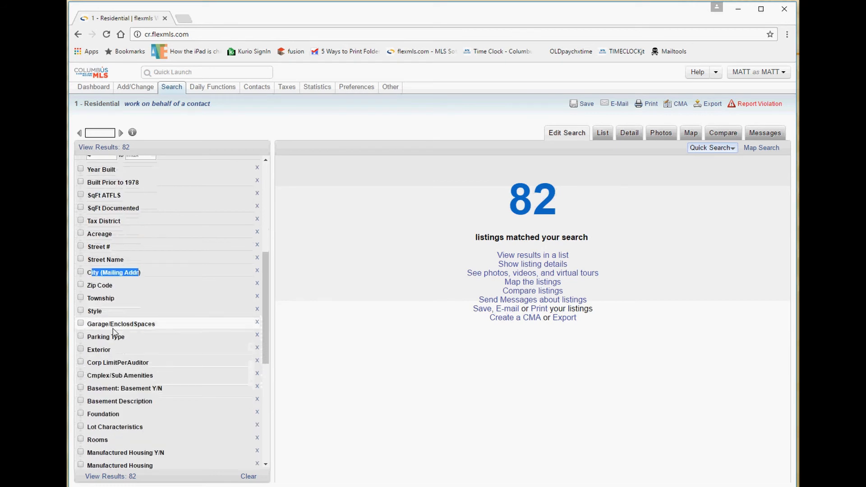
click(132, 364)
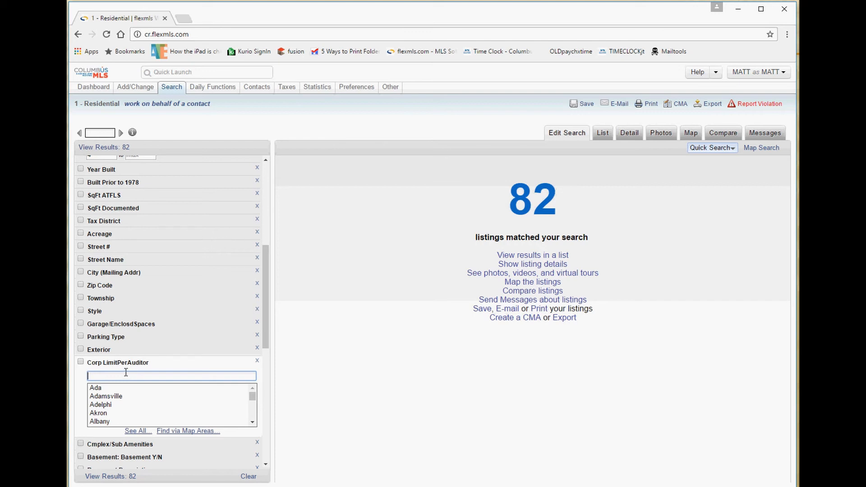
click(110, 276)
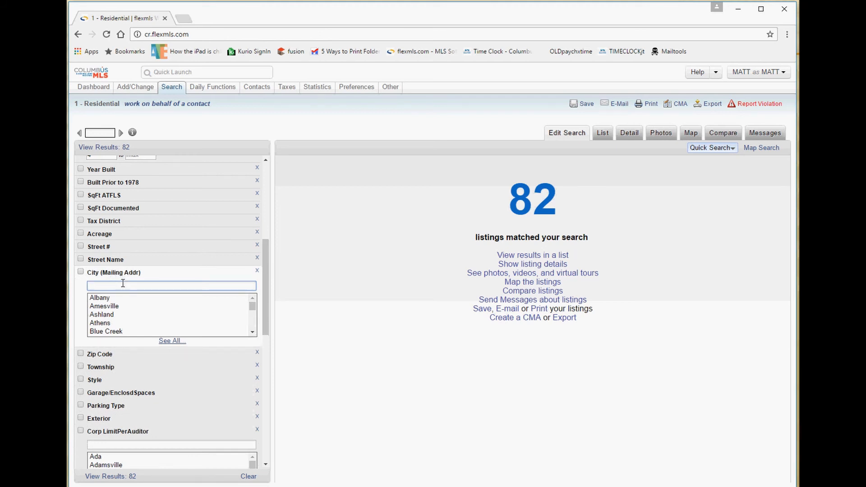
click(120, 273)
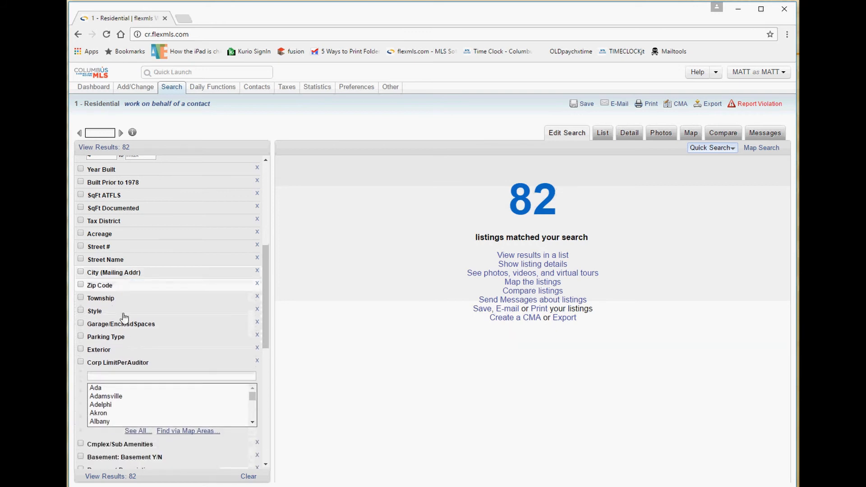
click(110, 375)
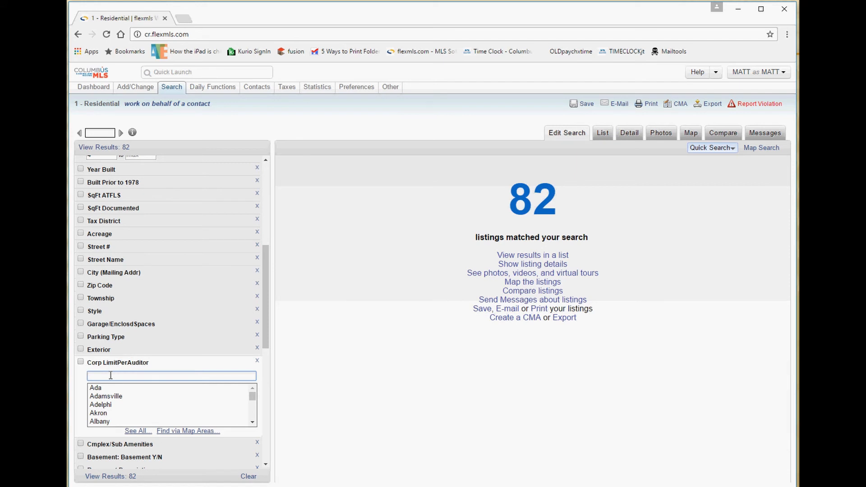
Review both city lists again, then collapse City (Mailing Addr) and Corp LimitPerAuditor without selecting any city.
click(94, 273)
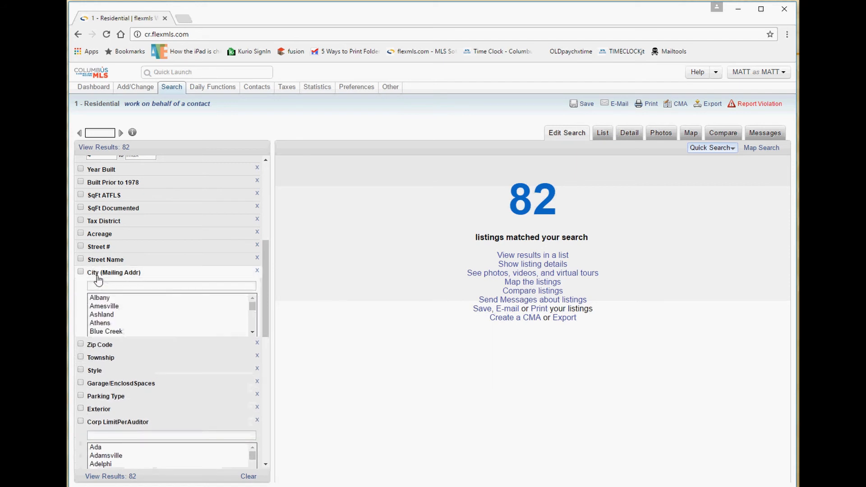
drag(141, 275, 103, 276)
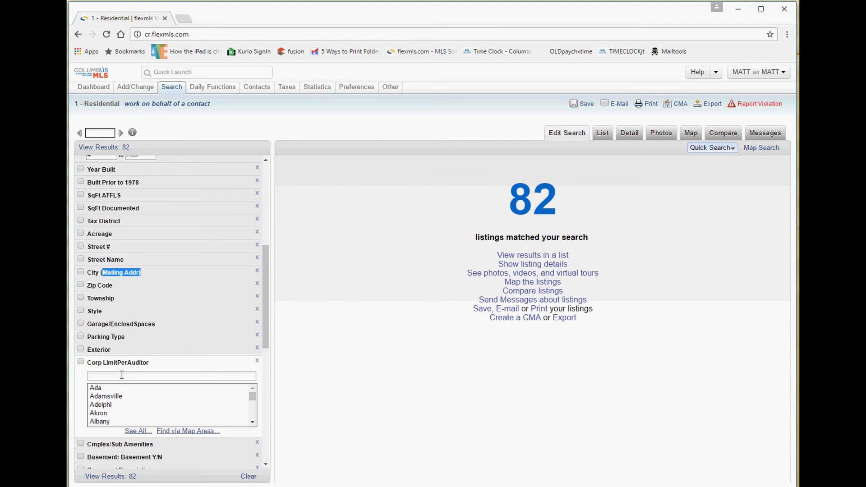
drag(150, 363, 90, 367)
click(103, 274)
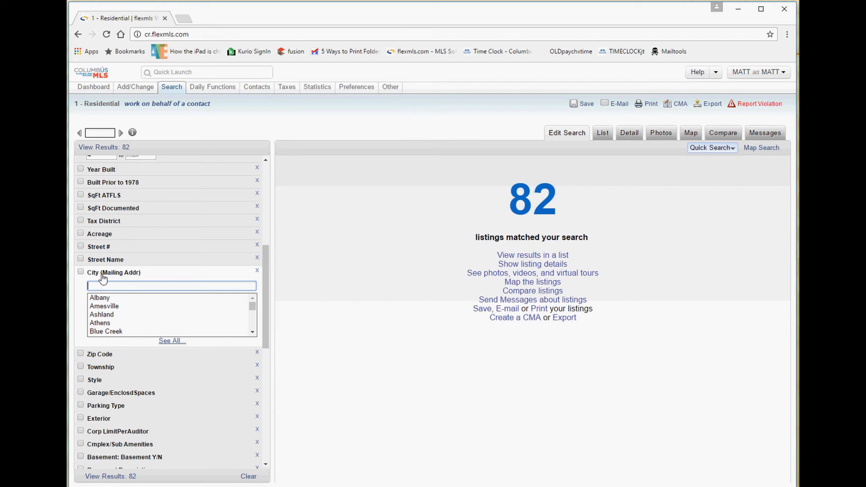
click(103, 273)
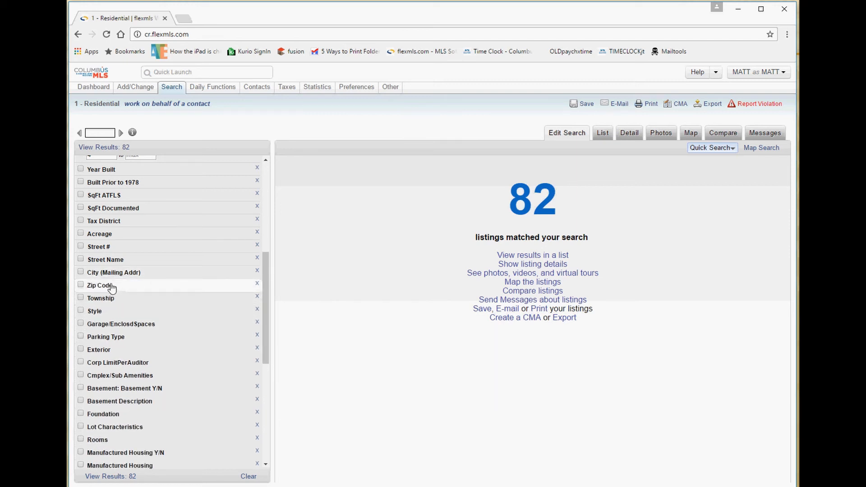
click(112, 274)
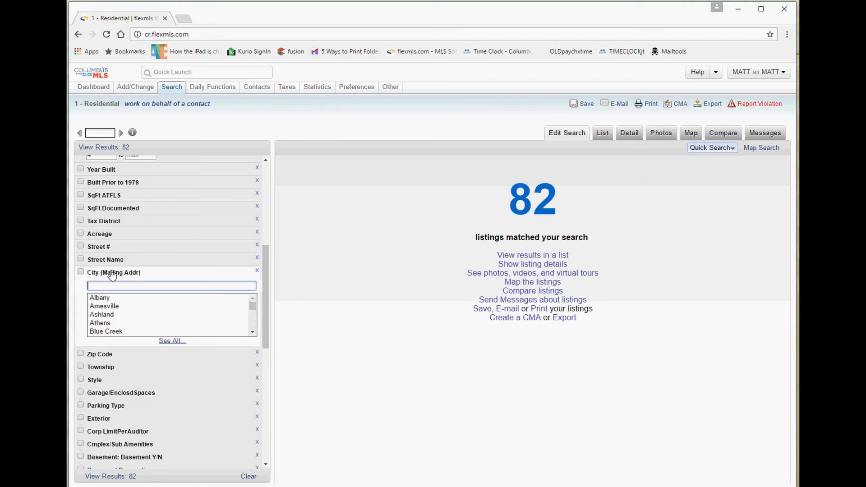
click(112, 273)
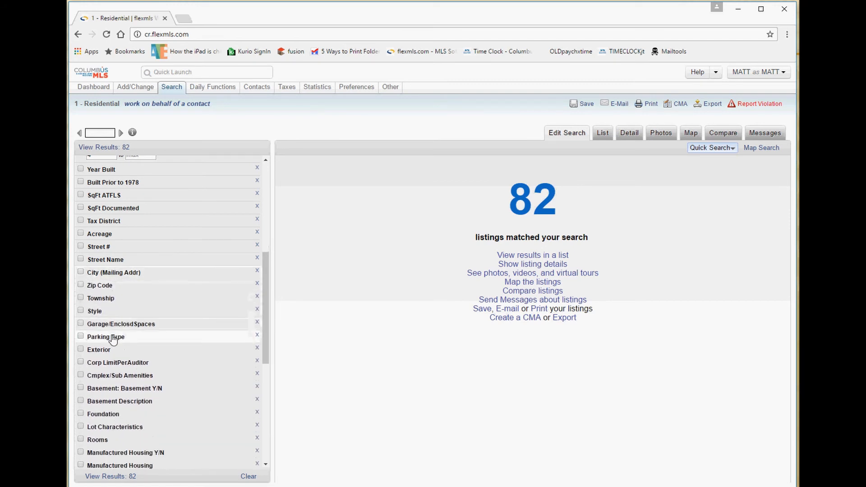
click(117, 361)
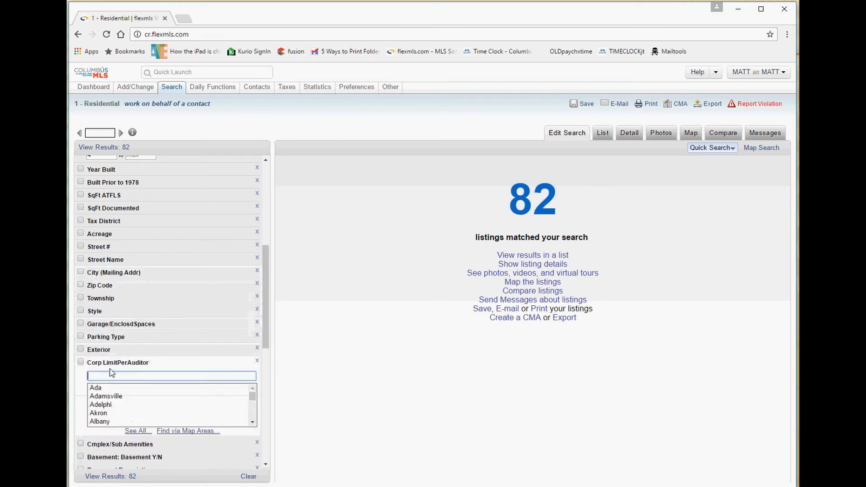
click(143, 364)
click(144, 364)
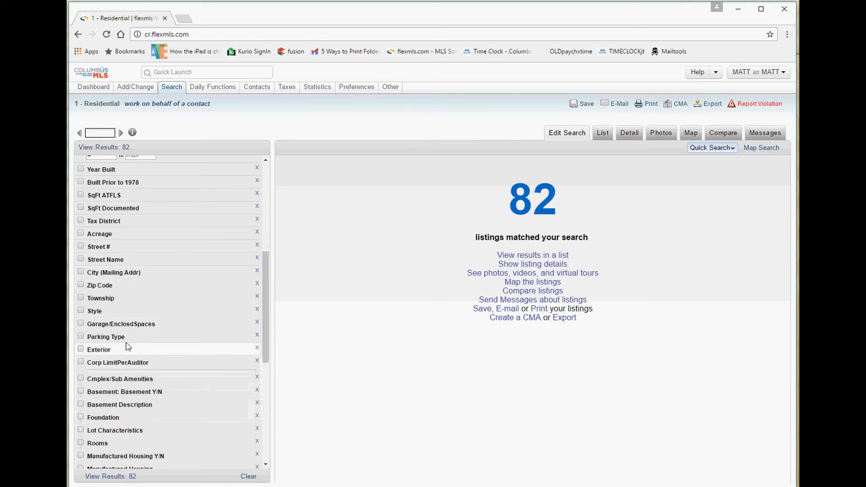
Browse the Township and Style option lists, then collapse both.
click(108, 302)
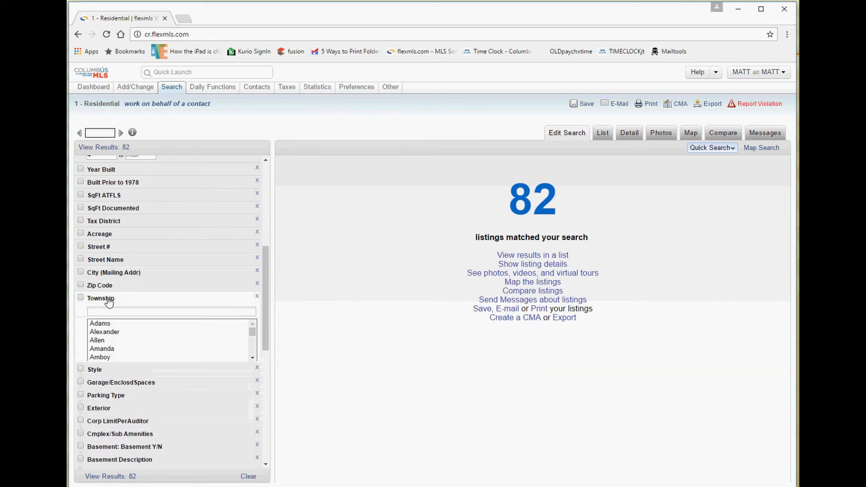
click(109, 302)
click(109, 301)
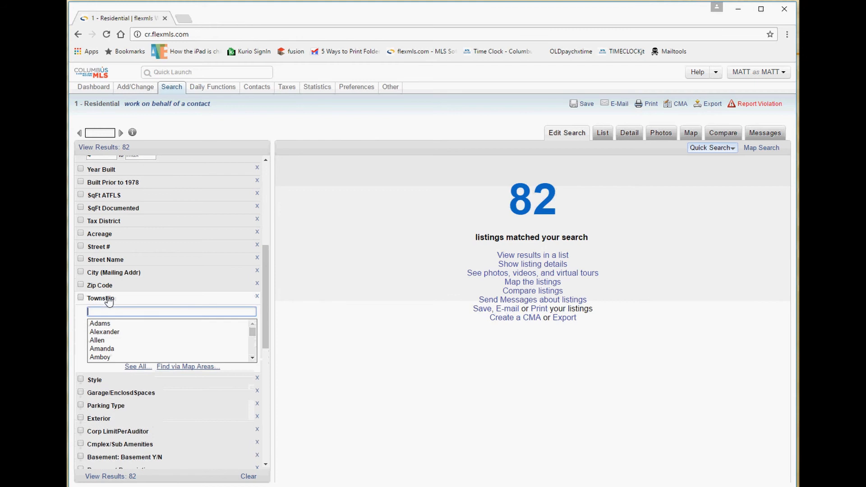
click(109, 301)
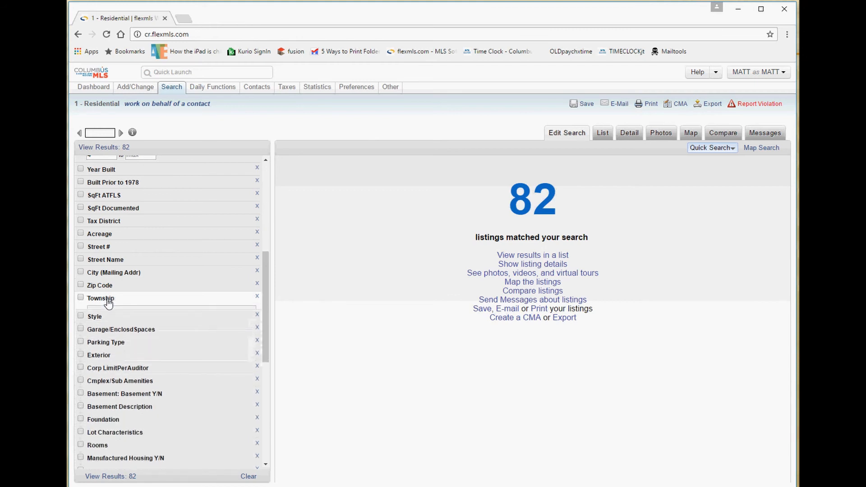
click(103, 316)
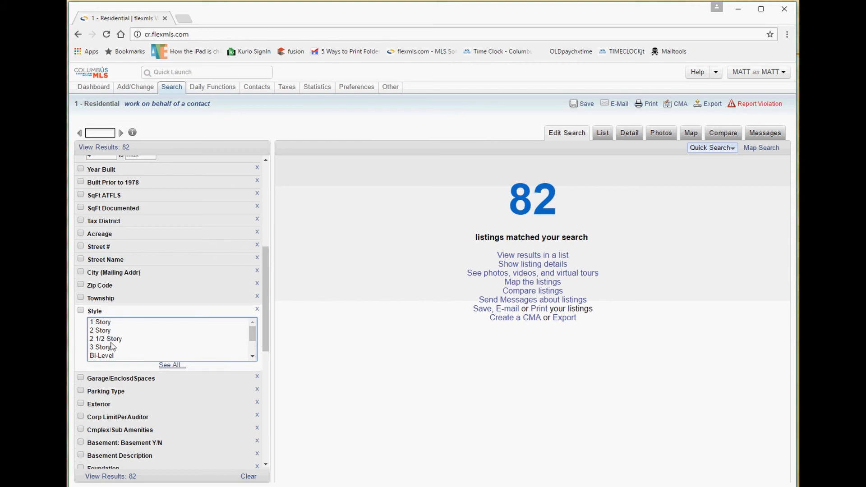
scroll(167, 351, down, 2)
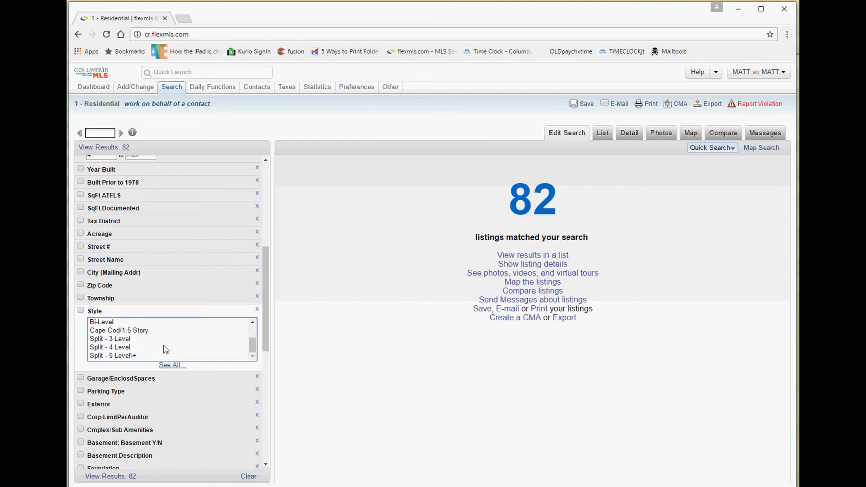
click(103, 312)
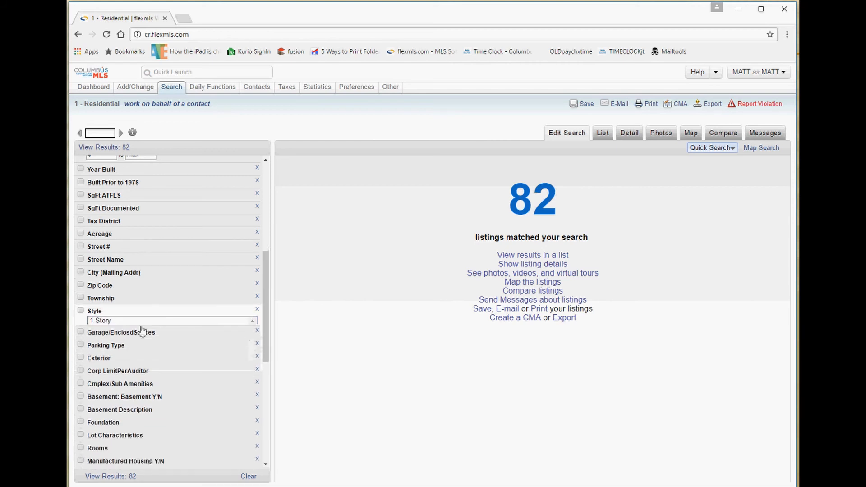
Expand the Garage/EnclosdSpaces criterion to show its blank min and max fields.
click(125, 329)
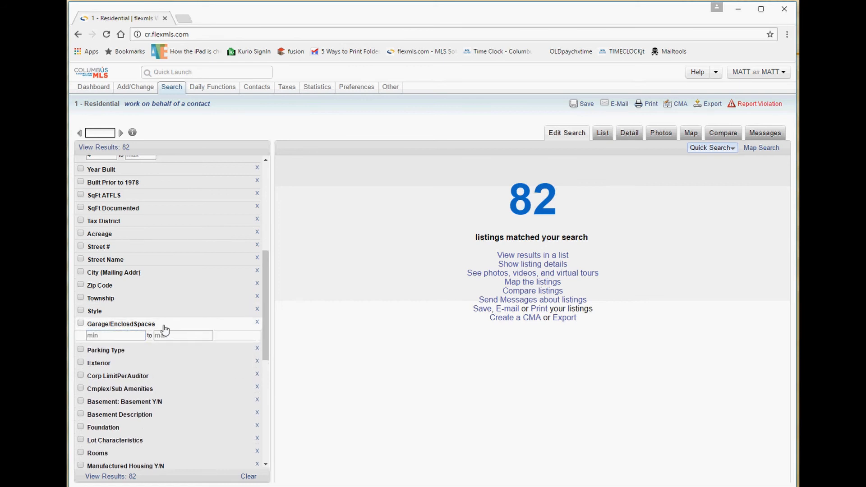
drag(164, 326, 87, 326)
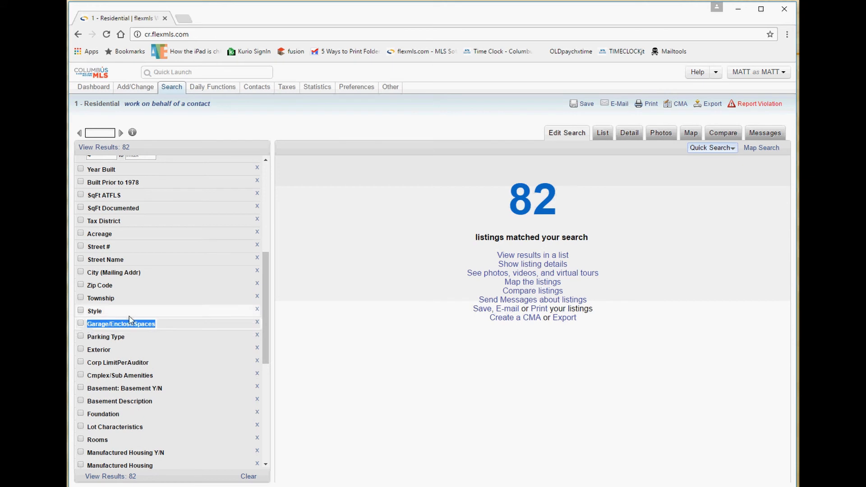
click(138, 329)
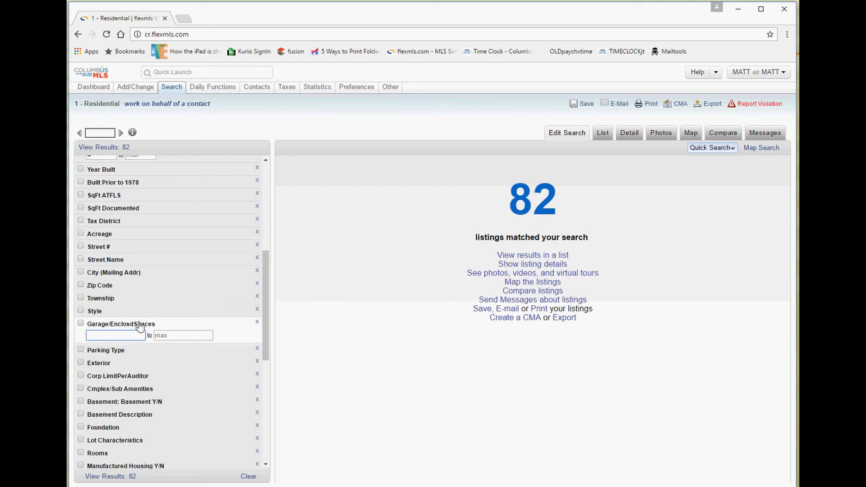
Set the Garage/EnclosdSpaces minimum to 4 with no maximum.
text(4)
click(167, 335)
text(4)
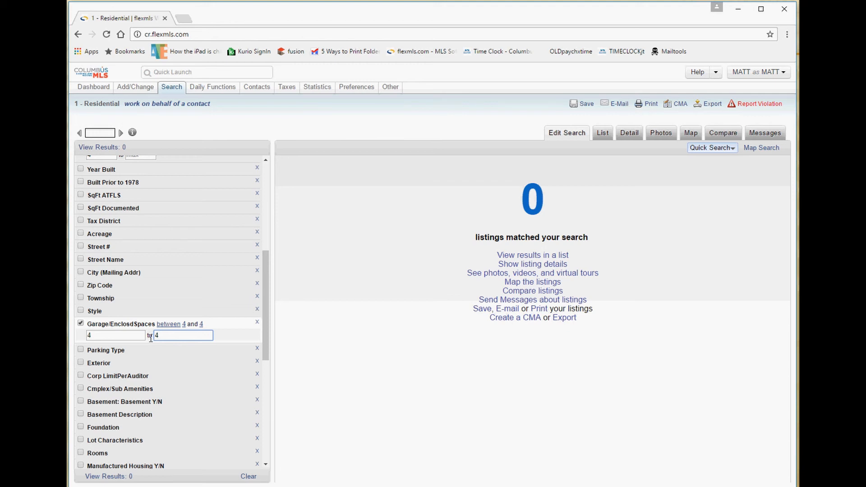
drag(164, 336, 148, 333)
key(BackSpace)
click(144, 336)
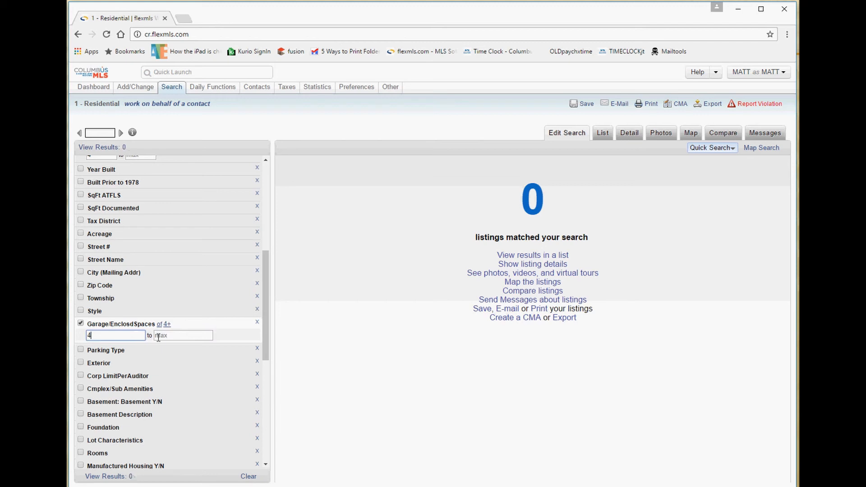
Switch off the garage-spaces criterion and expand the Parking Type options.
drag(144, 325, 85, 323)
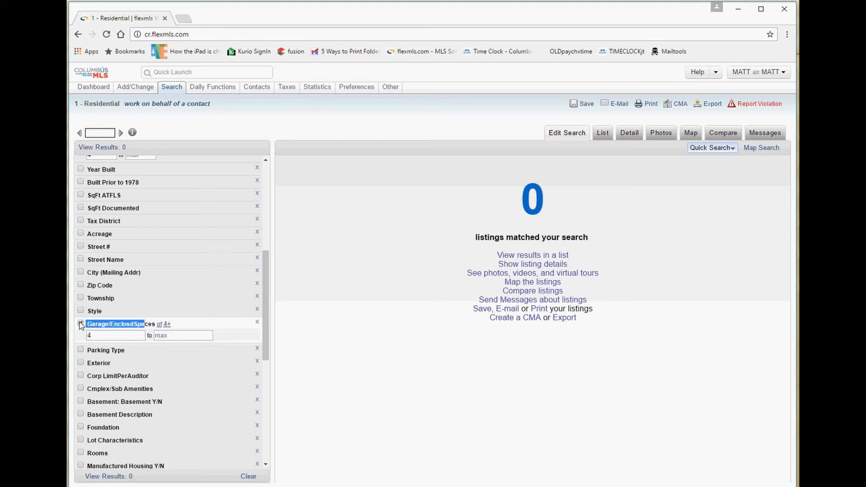
click(80, 324)
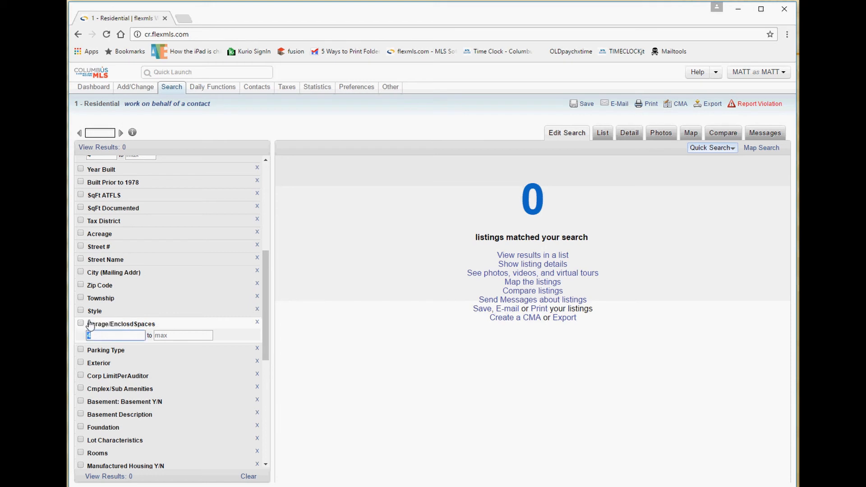
click(103, 351)
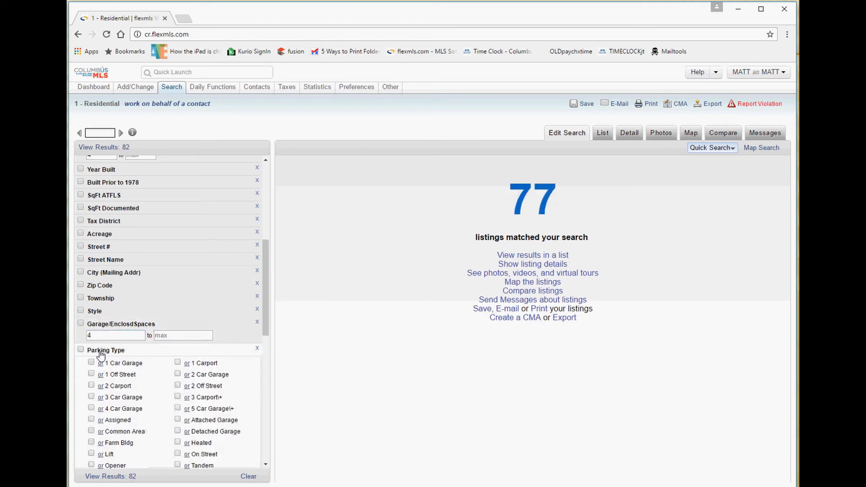
Try the 4 Car Garage, 3 Car Garage, 1 Off Street and 1 Car Garage parking types.
scroll(117, 334, down, 2)
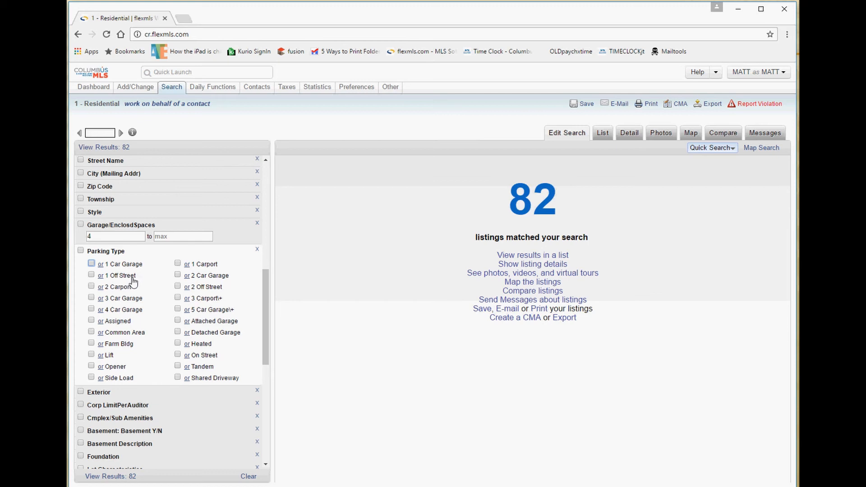
click(91, 310)
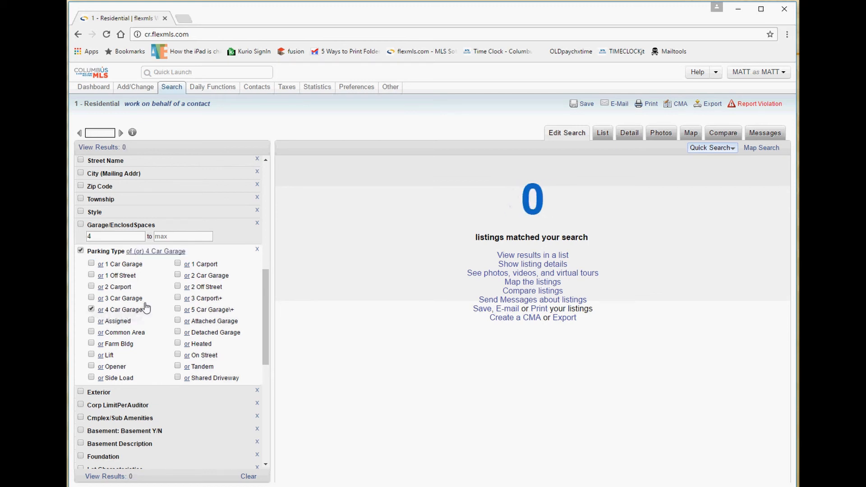
click(92, 310)
click(91, 298)
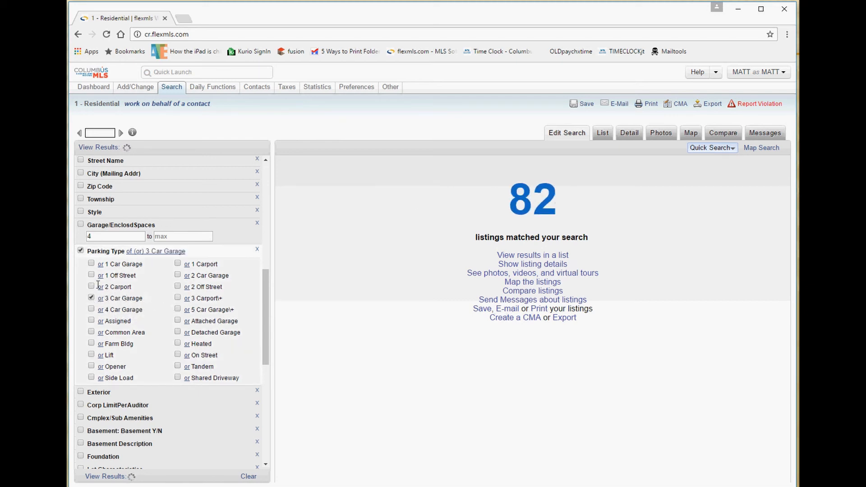
click(91, 275)
click(91, 275)
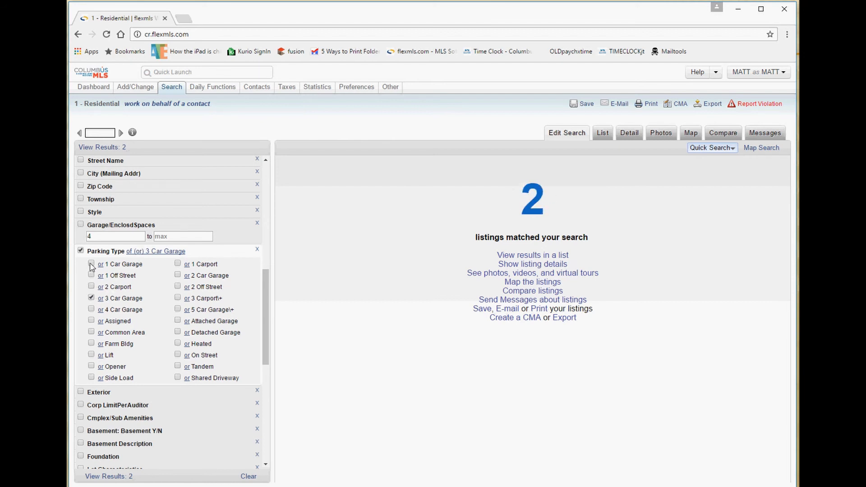
click(91, 263)
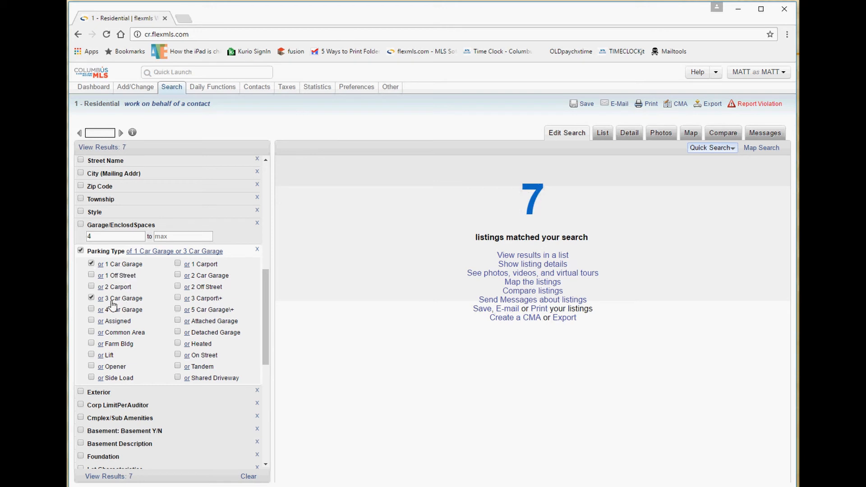
Test and/not links, leave only 4 Car Garage checked, then turn Parking Type off.
click(100, 266)
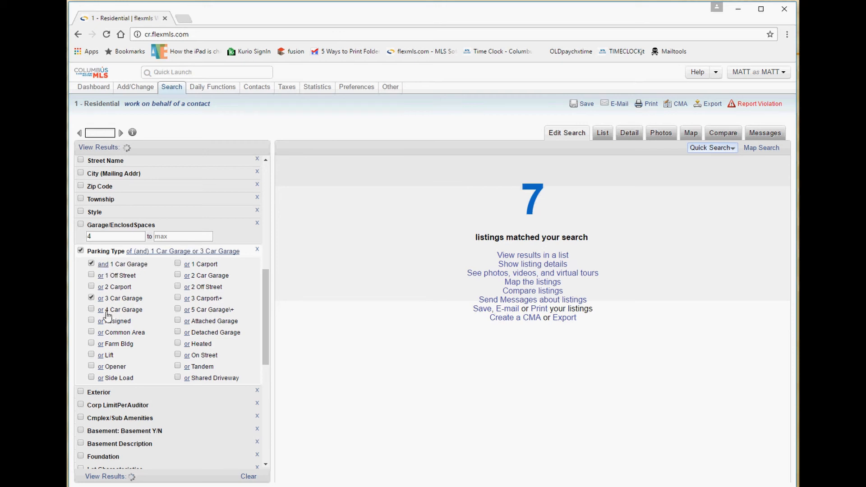
click(101, 299)
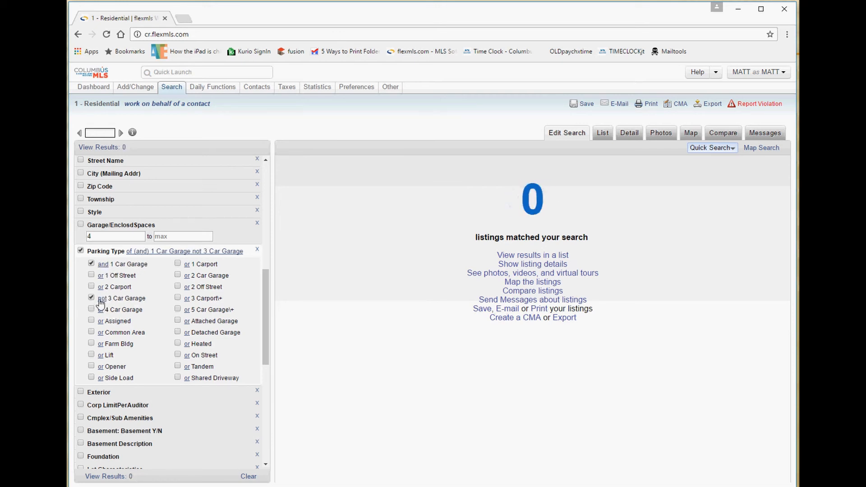
click(101, 299)
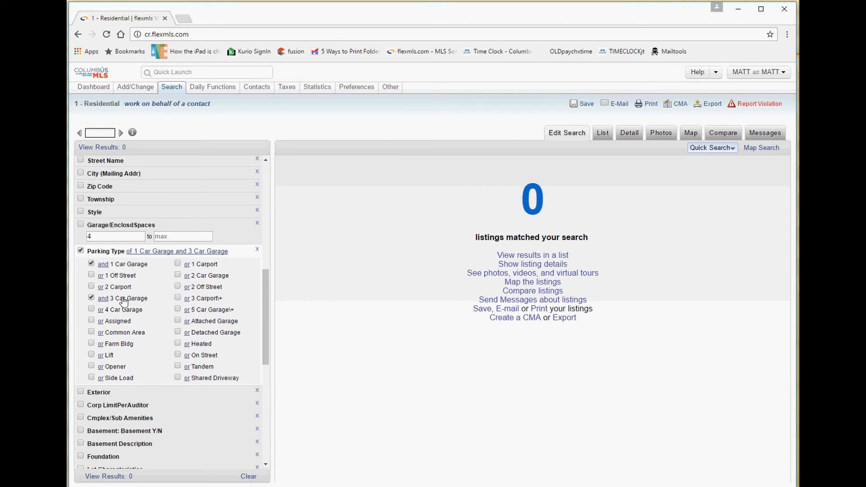
click(91, 264)
click(91, 297)
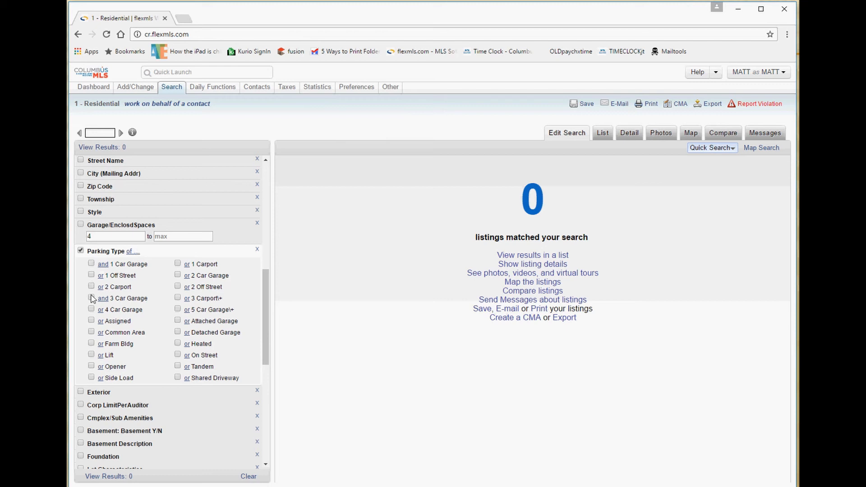
click(91, 309)
click(81, 250)
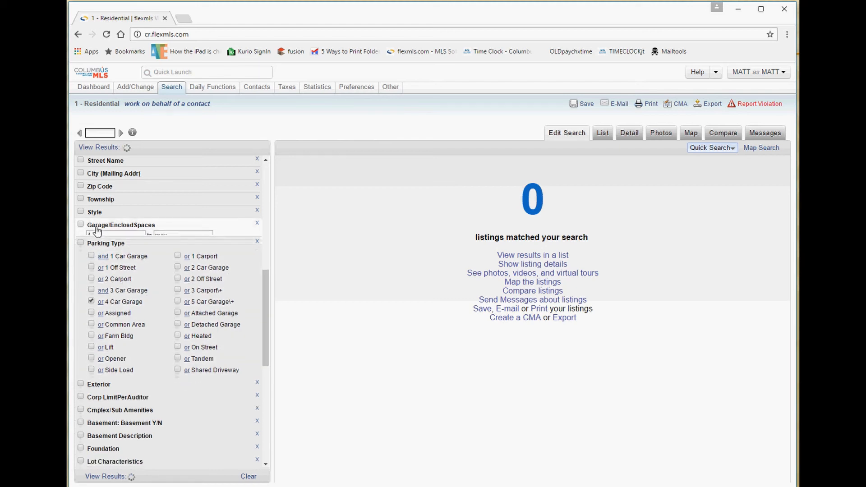
Raise the Garage/EnclosdSpaces minimum to 3.
click(103, 234)
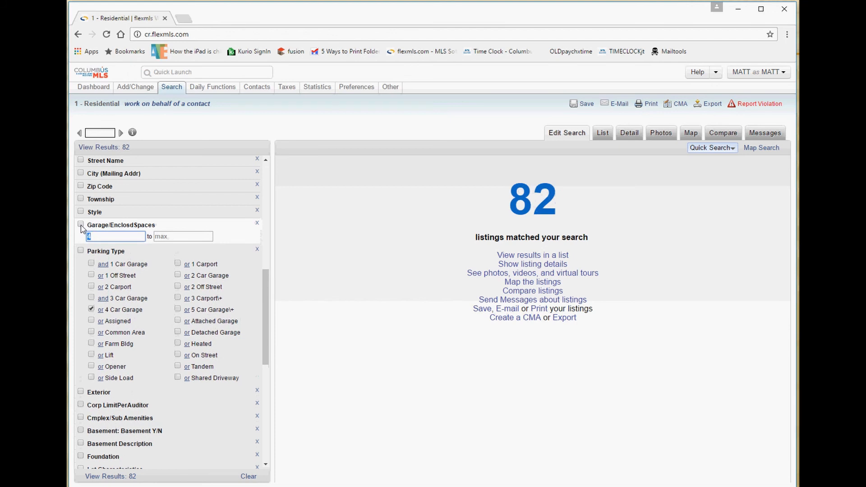
click(107, 238)
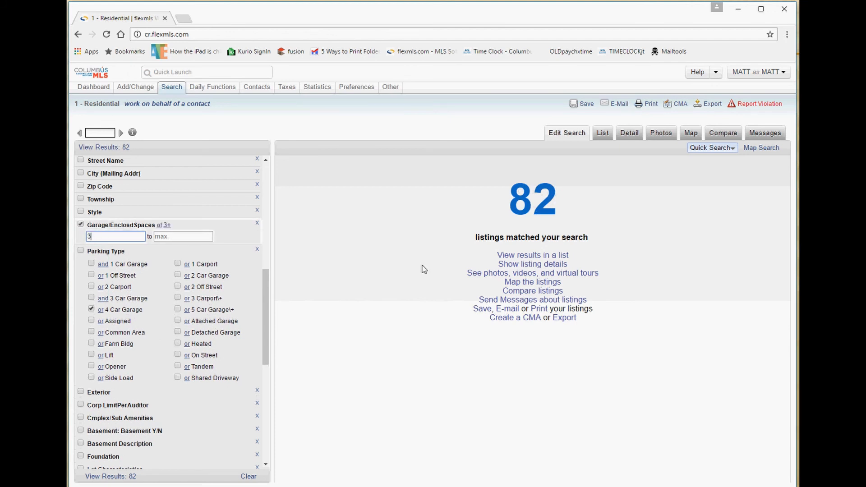
text(3)
key(Tab)
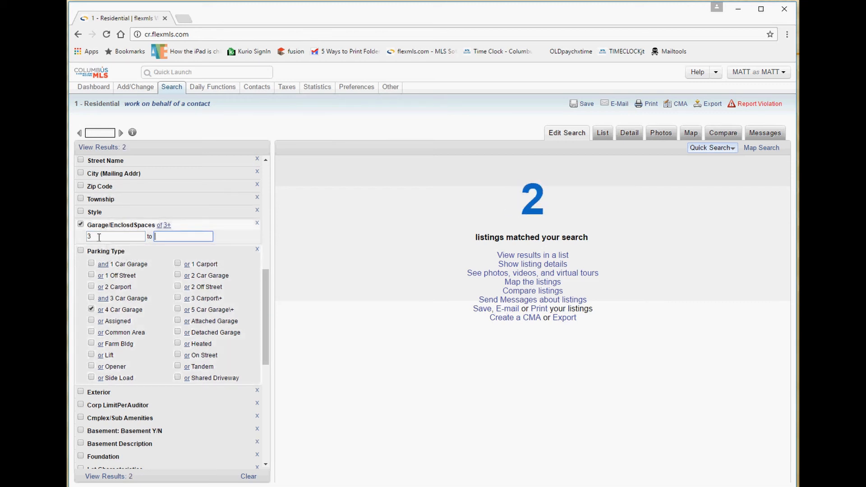
click(98, 253)
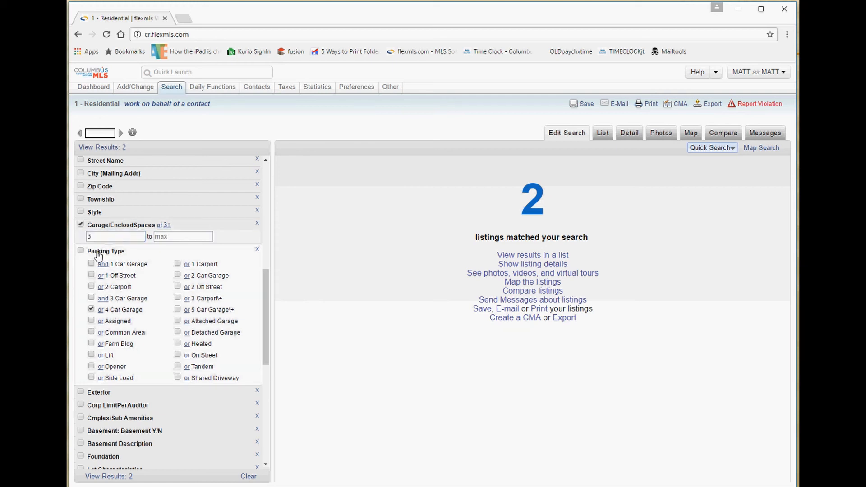
Uncheck 4 Car Garage, lower the garage minimum to 2, and require Attached Garage.
click(114, 251)
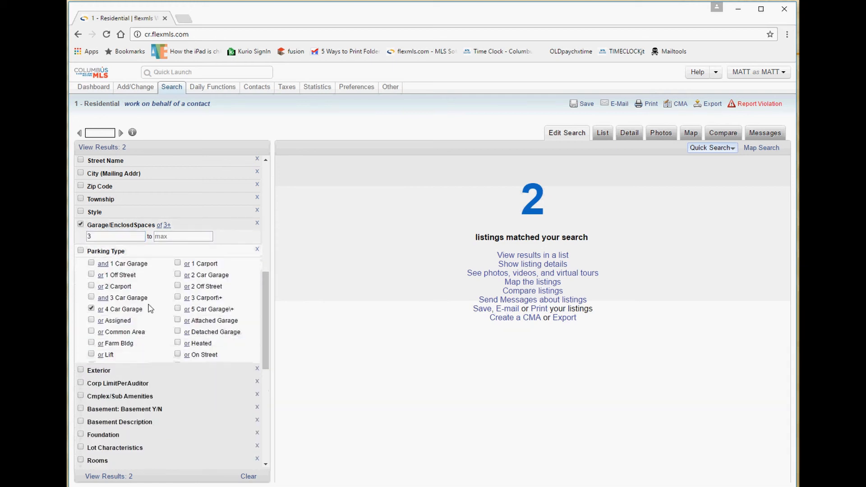
click(91, 310)
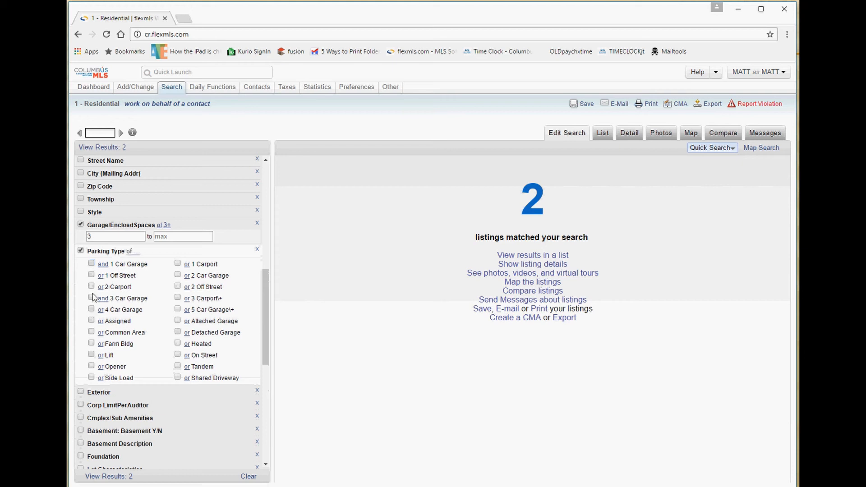
double_click(104, 236)
text(2)
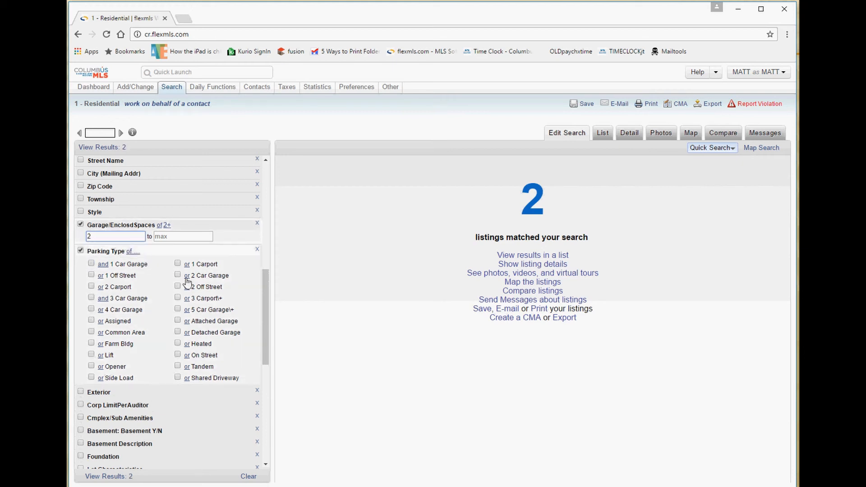
click(178, 321)
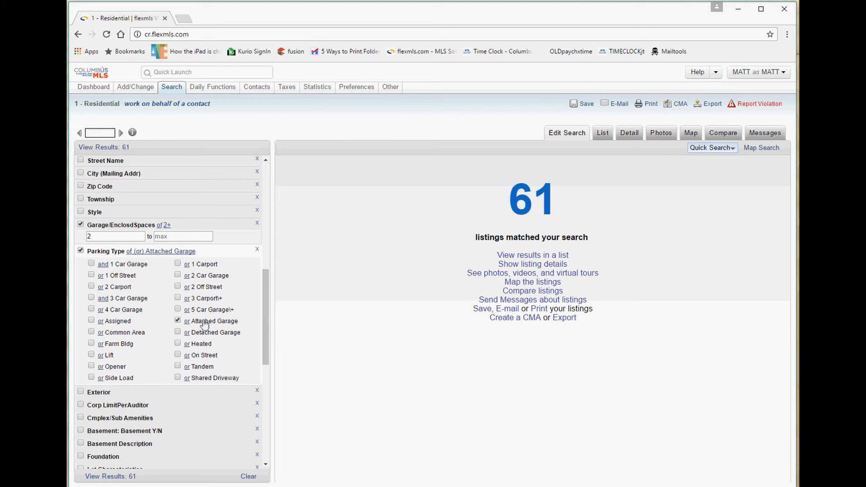
double_click(108, 235)
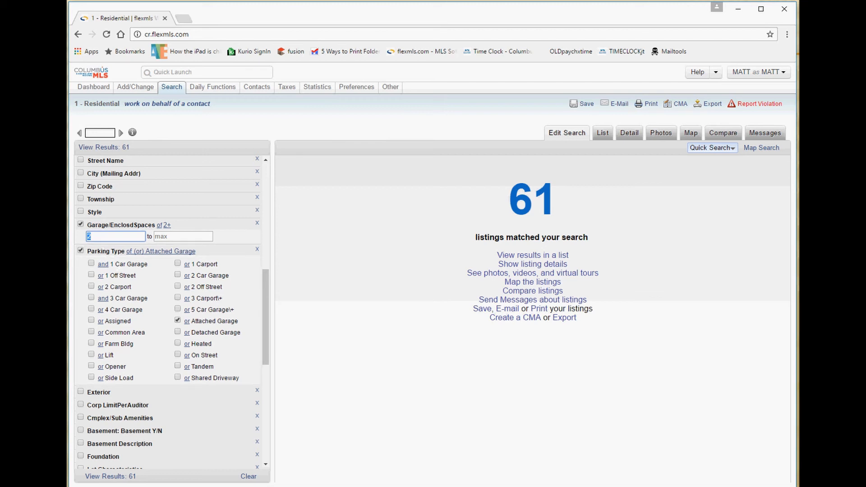
click(81, 224)
click(81, 251)
scroll(101, 302, down, 2)
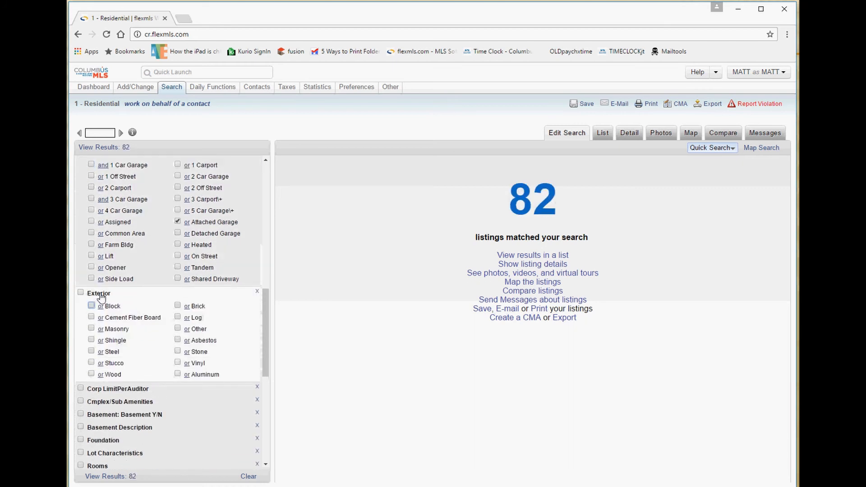
click(100, 294)
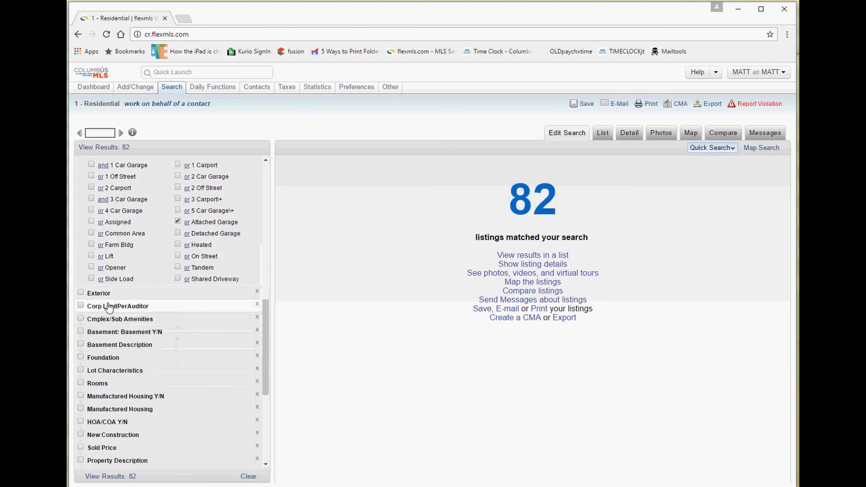
click(107, 297)
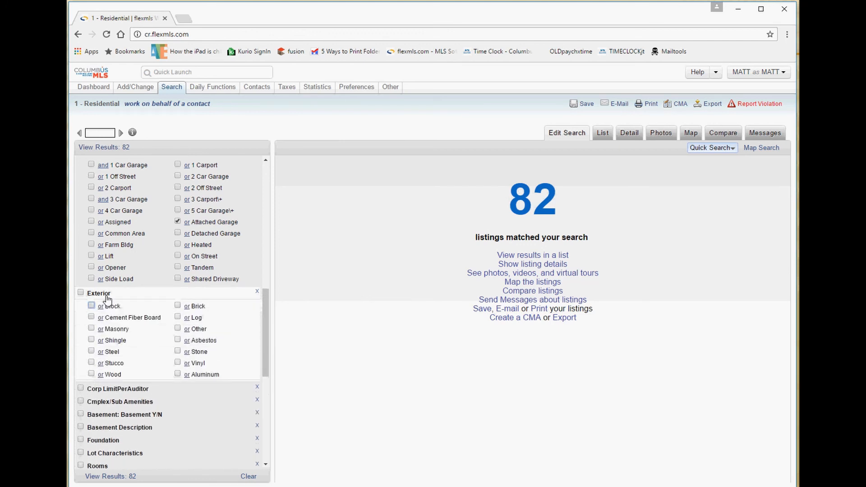
click(107, 297)
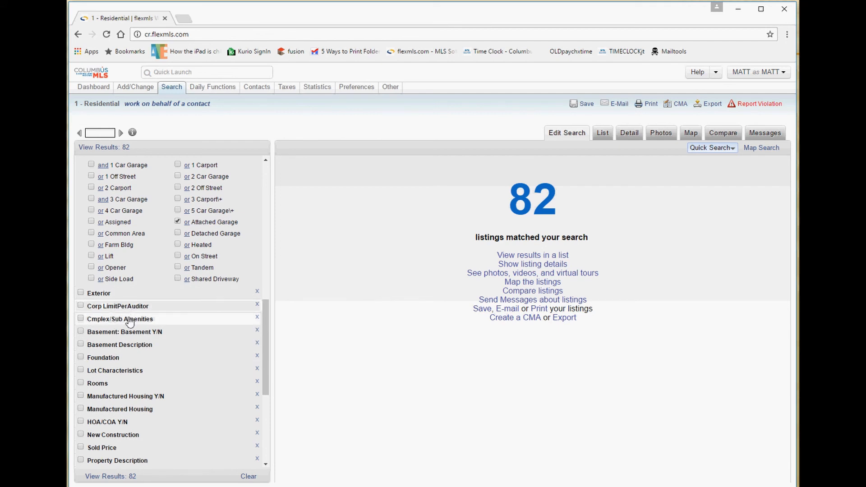
click(130, 320)
click(130, 320)
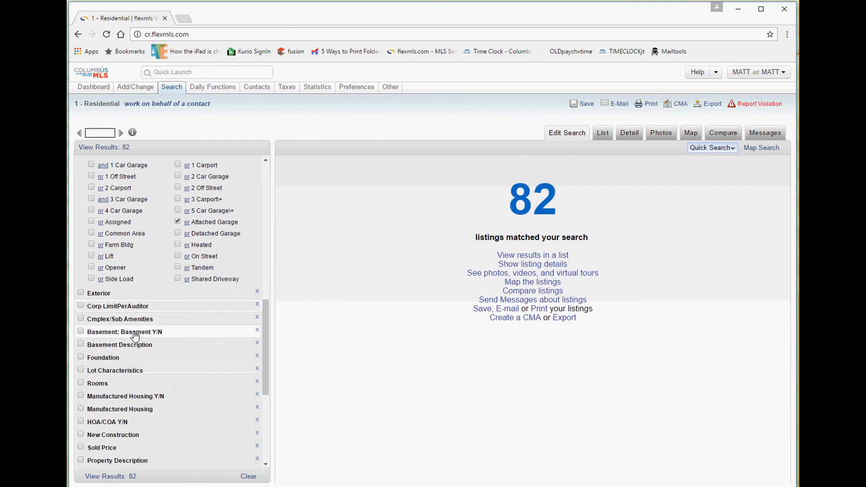
click(120, 332)
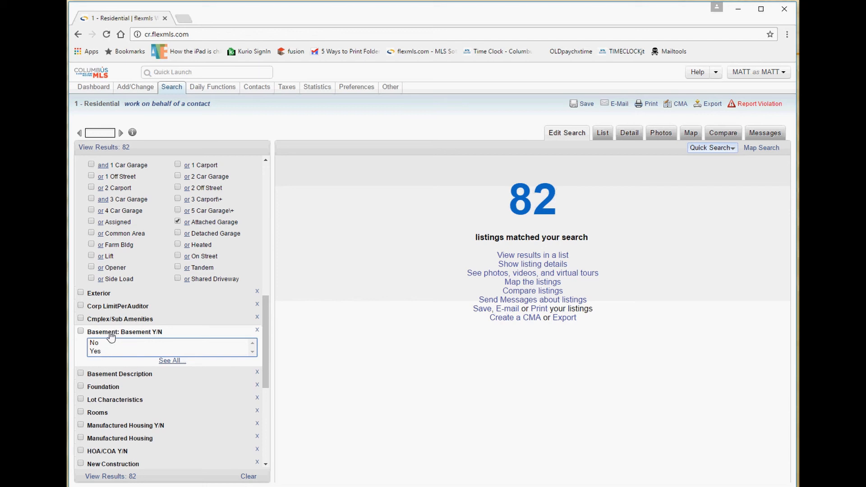
click(111, 333)
click(117, 349)
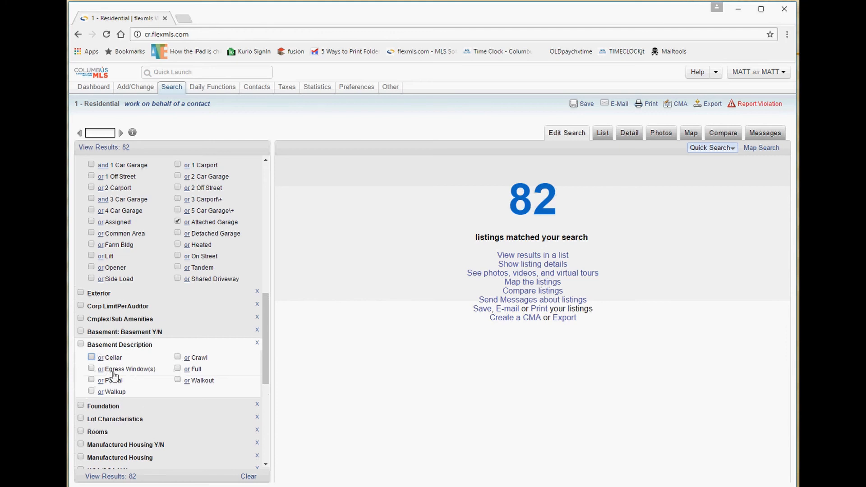
click(116, 346)
click(116, 359)
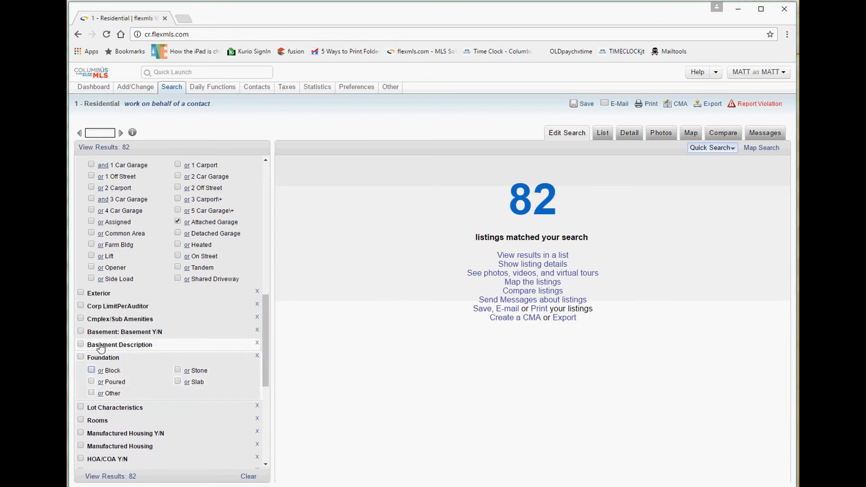
click(113, 332)
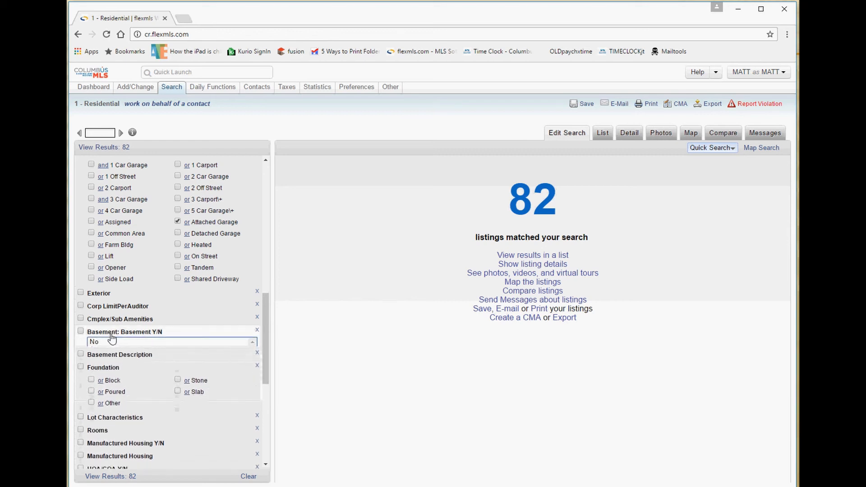
click(113, 332)
click(113, 358)
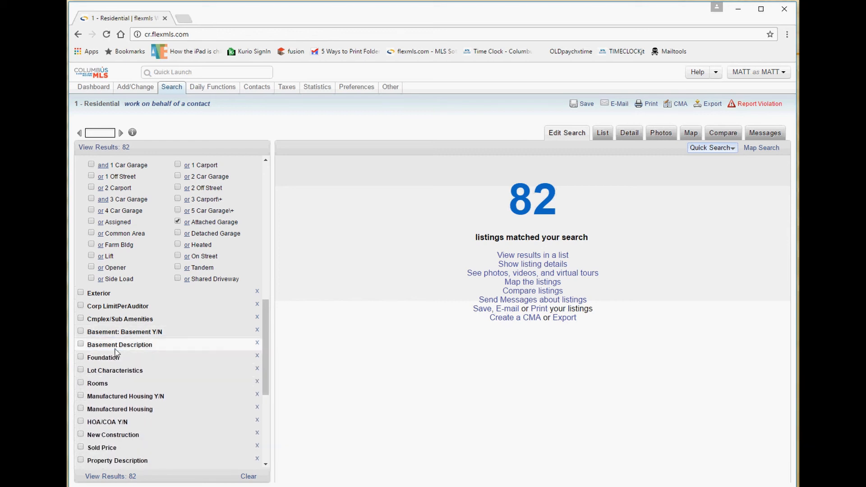
scroll(120, 342, down, 1)
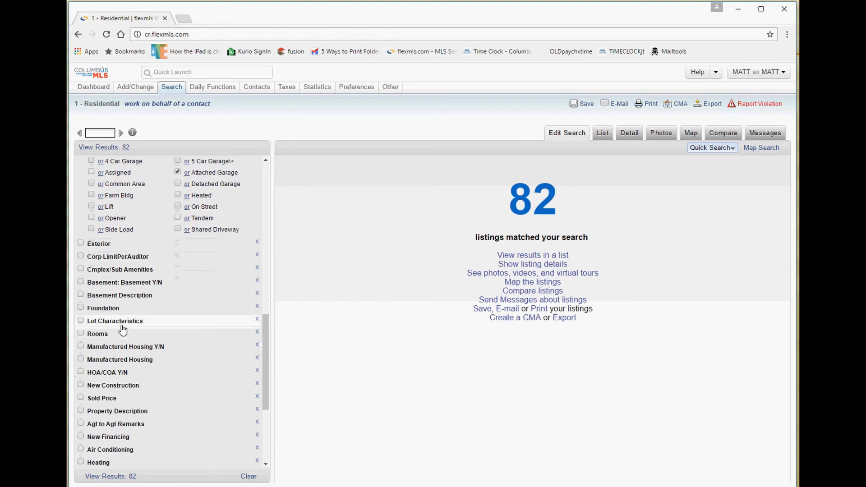
click(142, 346)
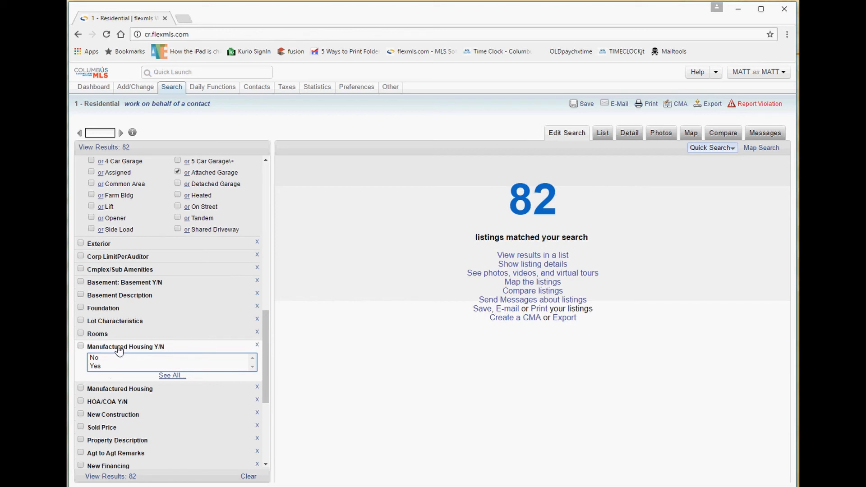
click(119, 347)
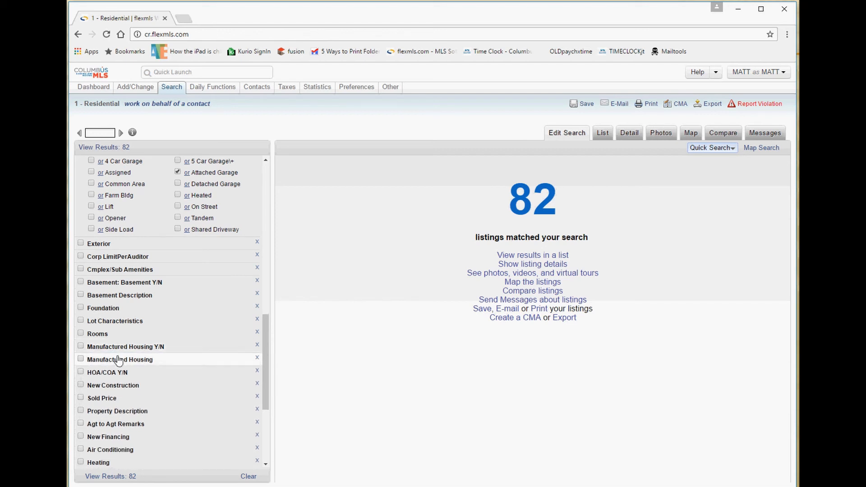
click(119, 360)
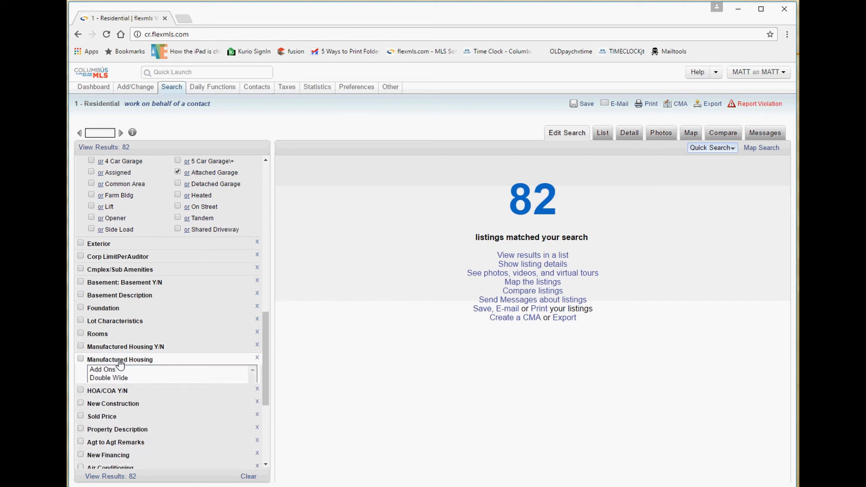
click(120, 361)
click(116, 373)
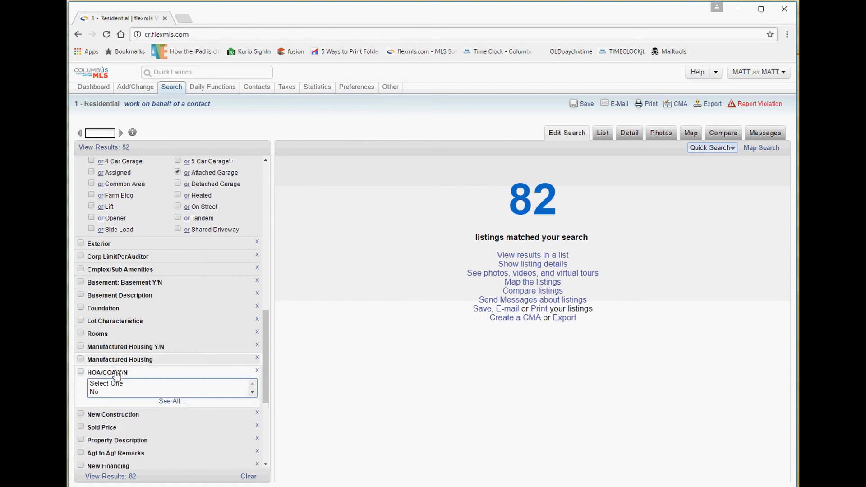
scroll(118, 381, down, 1)
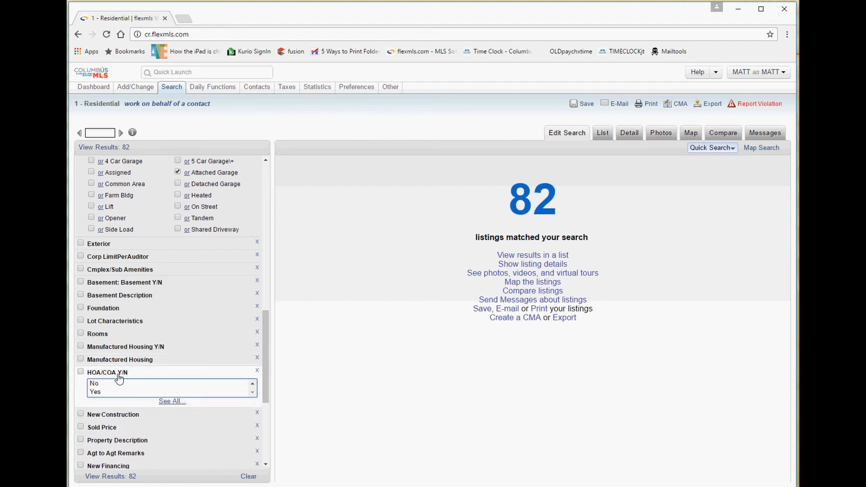
Collapse HOA/COA Y/N and New Construction, then expand the Property Description keyword box.
click(118, 374)
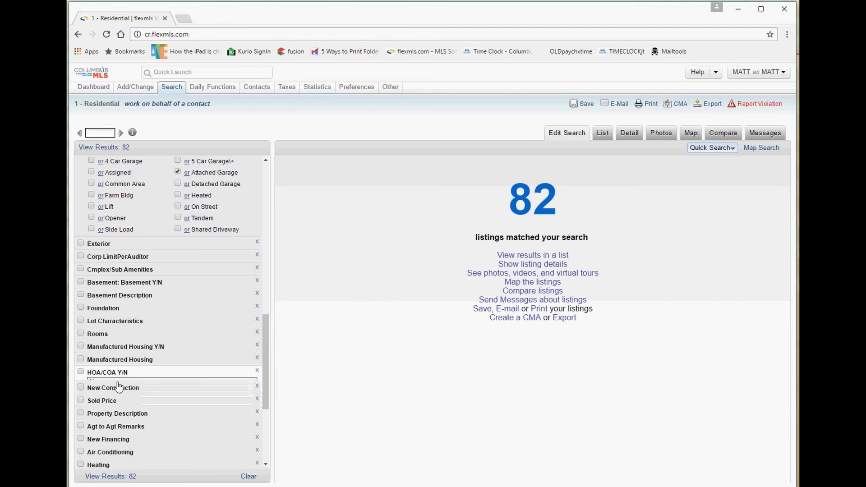
click(119, 386)
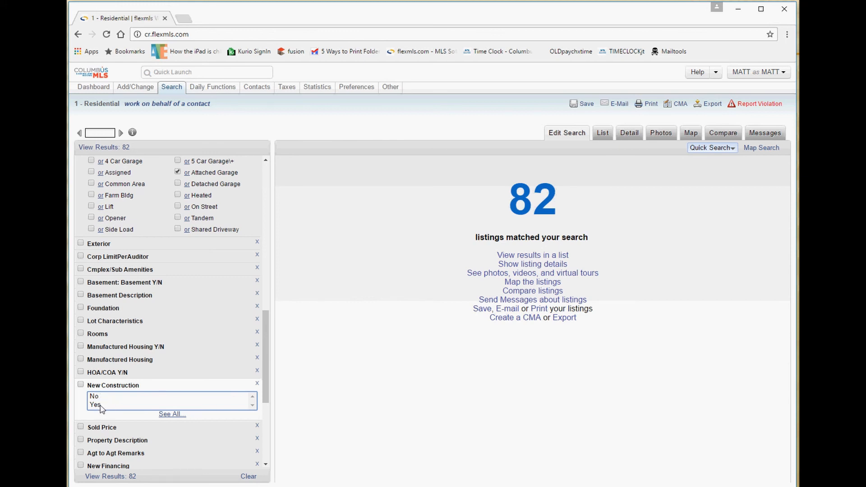
click(115, 384)
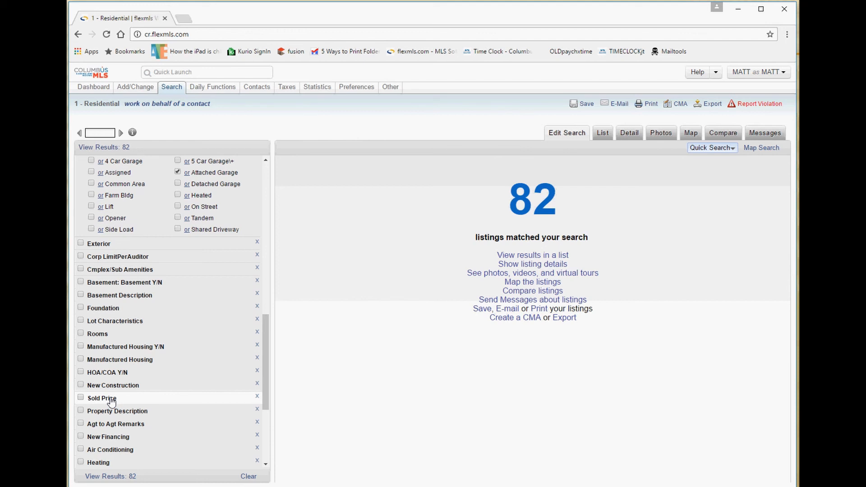
scroll(112, 401, down, 3)
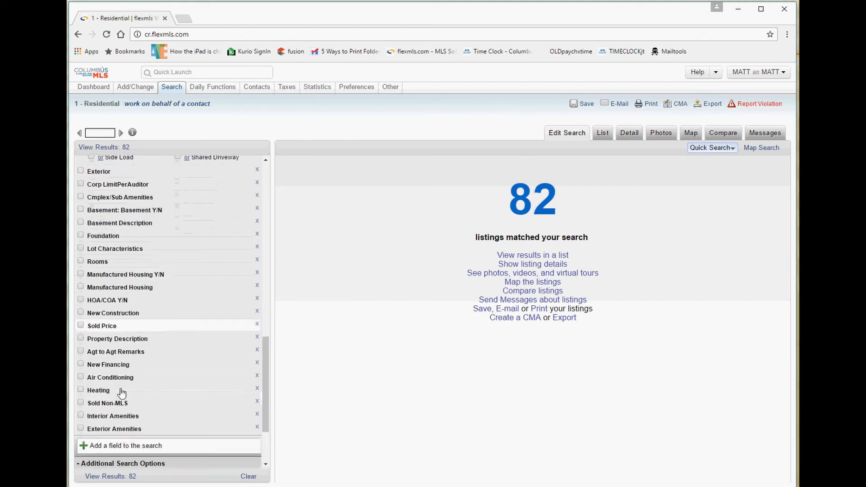
click(119, 268)
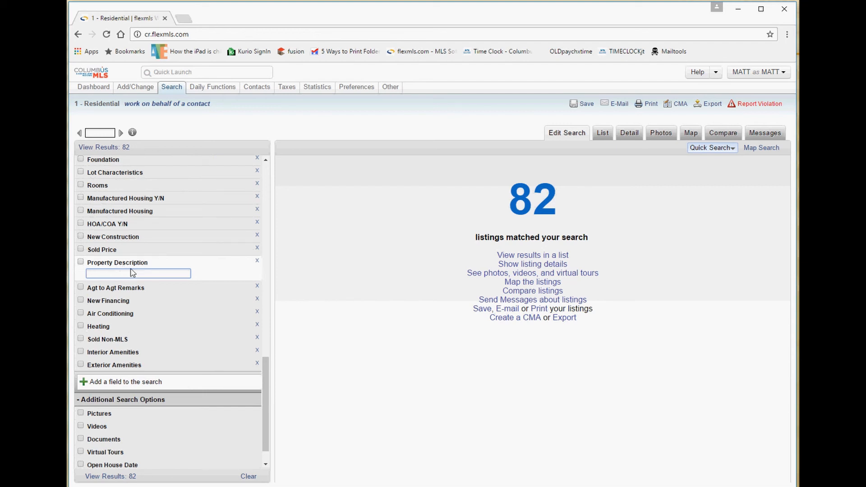
Apply 'horse' as the Property Description keyword and review the Search Details summary (0 matches).
text(horse)
key(Tab)
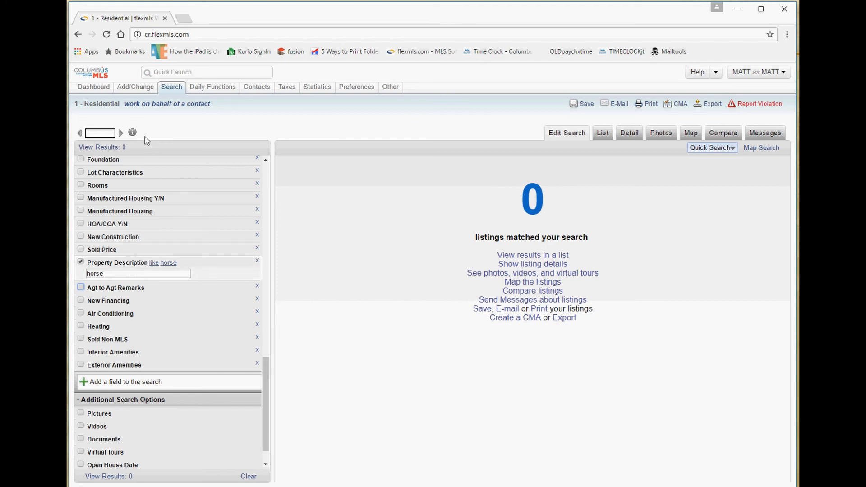
double_click(121, 133)
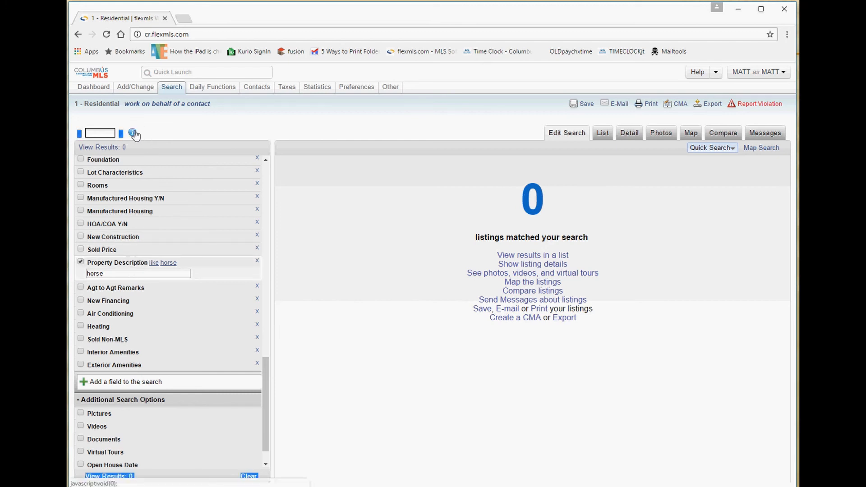
click(131, 133)
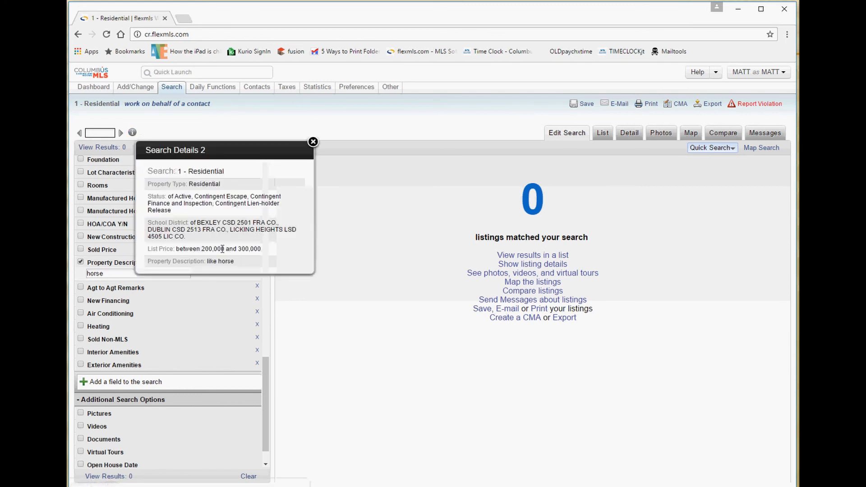
drag(241, 249, 205, 249)
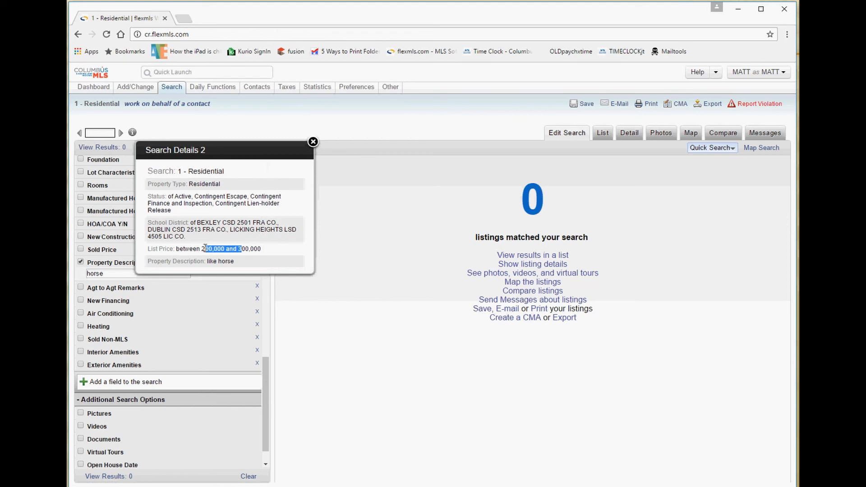
click(313, 141)
scroll(267, 172, up, 10)
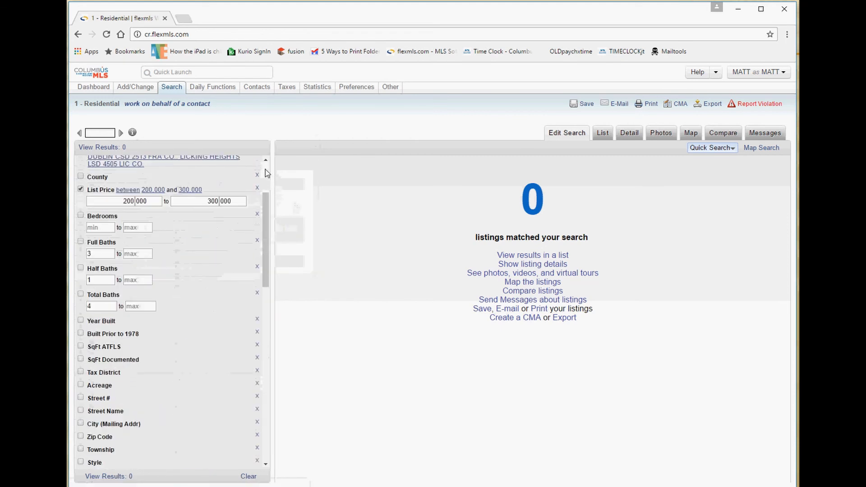
Turn off List Price and extend the description keywords to horse,barn,stall for 28 matches.
click(80, 190)
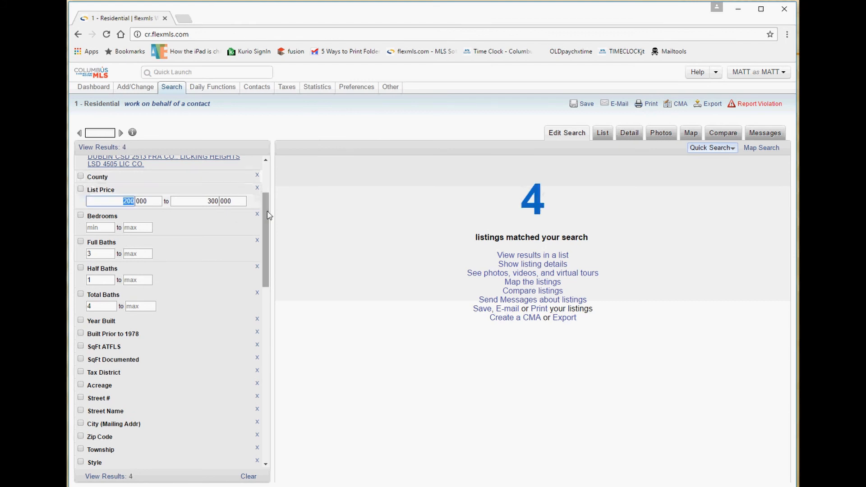
scroll(272, 239, down, 3)
drag(272, 239, 267, 346)
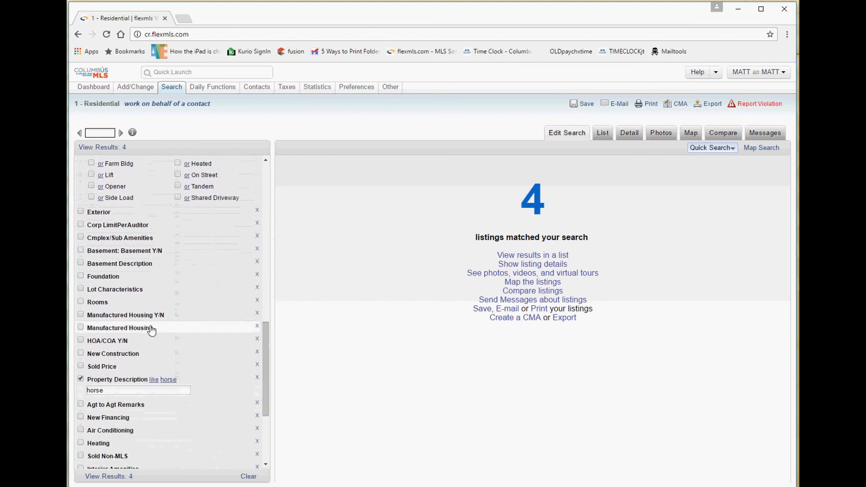
click(114, 390)
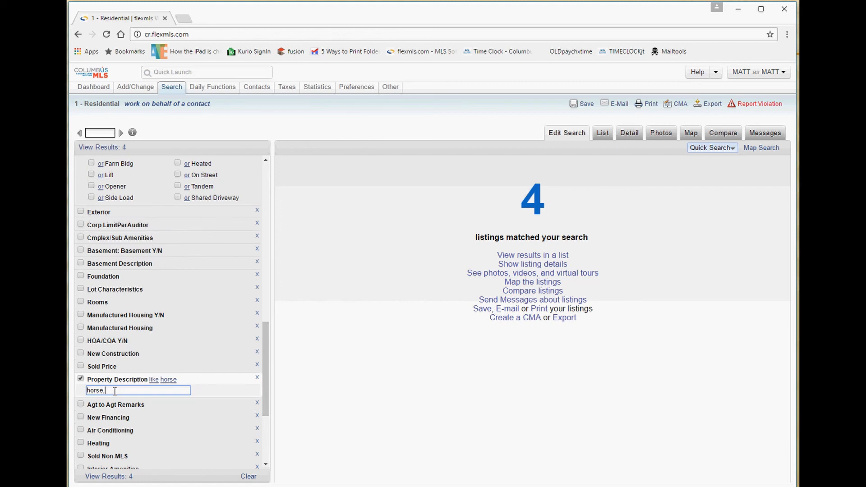
text(,barn,stall)
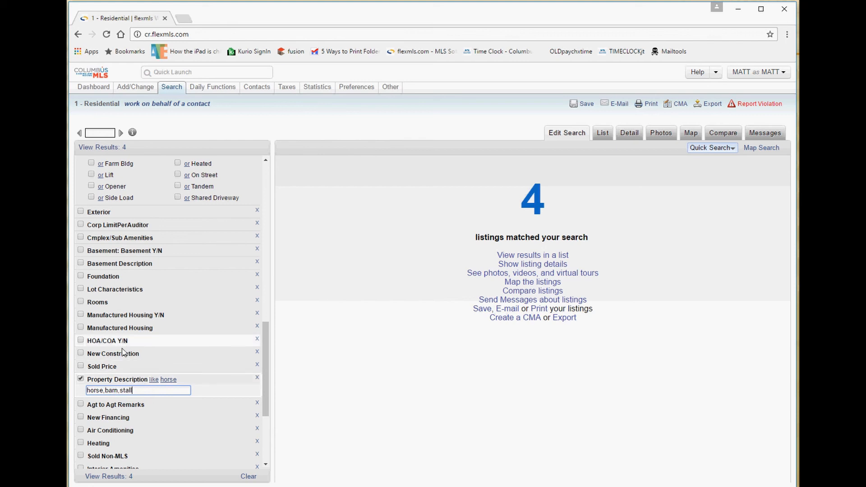
key(Tab)
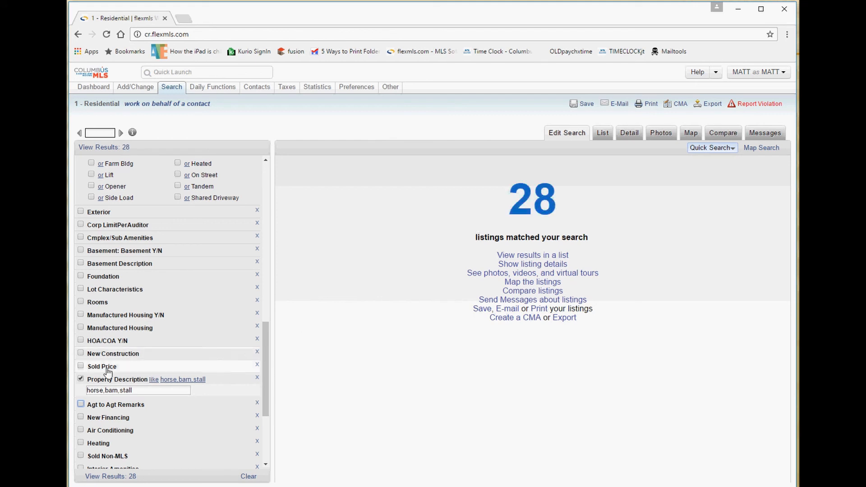
Select and reselect the horse,barn,stall keyword text in the Property Description box.
drag(133, 391, 71, 390)
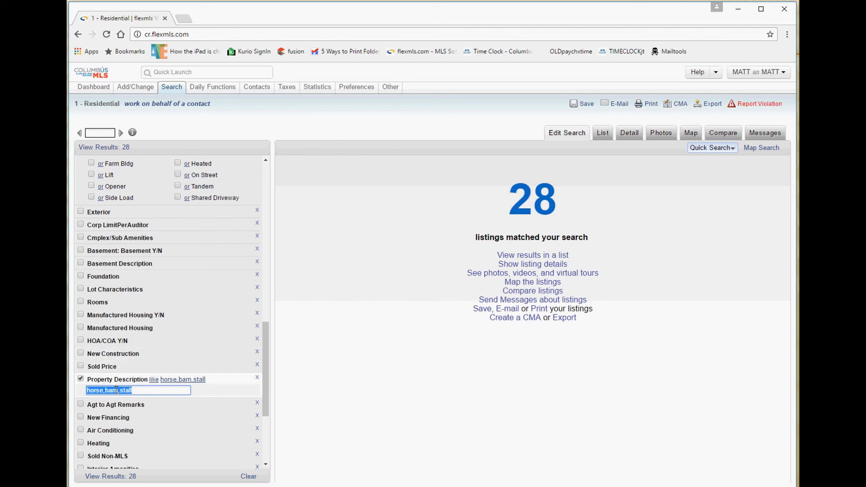
click(119, 393)
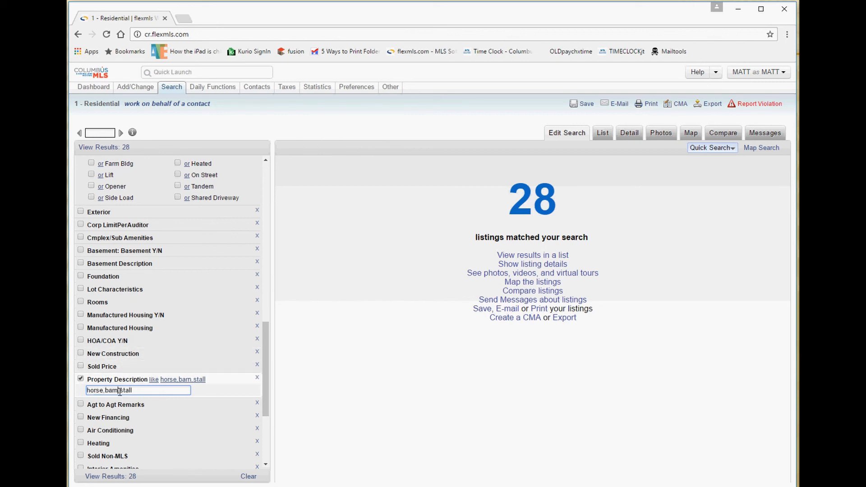
double_click(112, 391)
drag(150, 391, 89, 392)
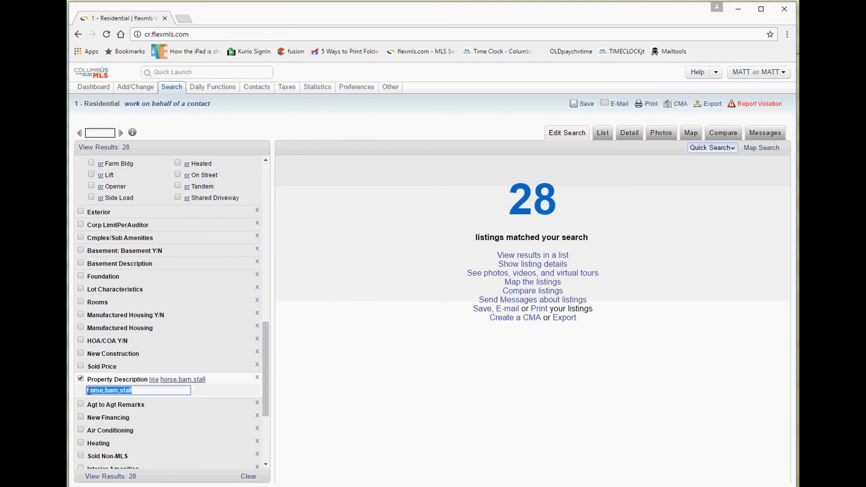
click(132, 390)
triple_click(112, 391)
click(122, 392)
drag(134, 391, 83, 392)
click(112, 392)
drag(135, 391, 84, 391)
double_click(116, 390)
Switch off Property Description and expand the Agt to Agt Remarks criterion.
click(83, 379)
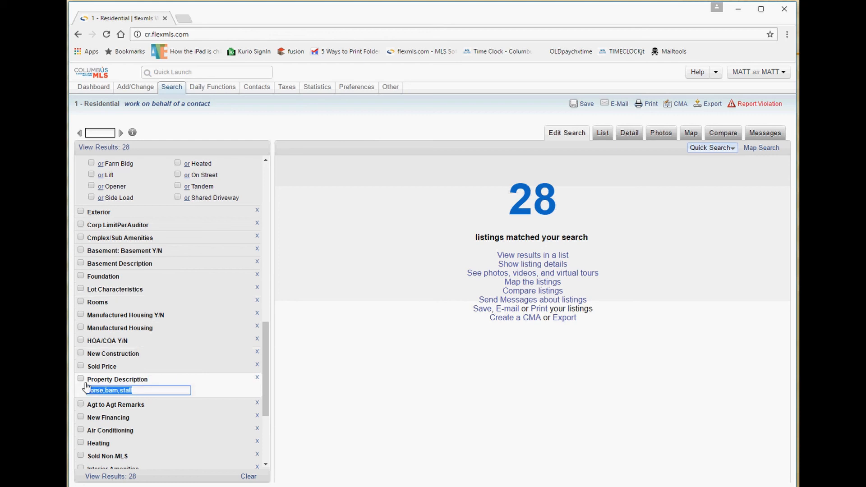
click(90, 405)
scroll(131, 411, down, 1)
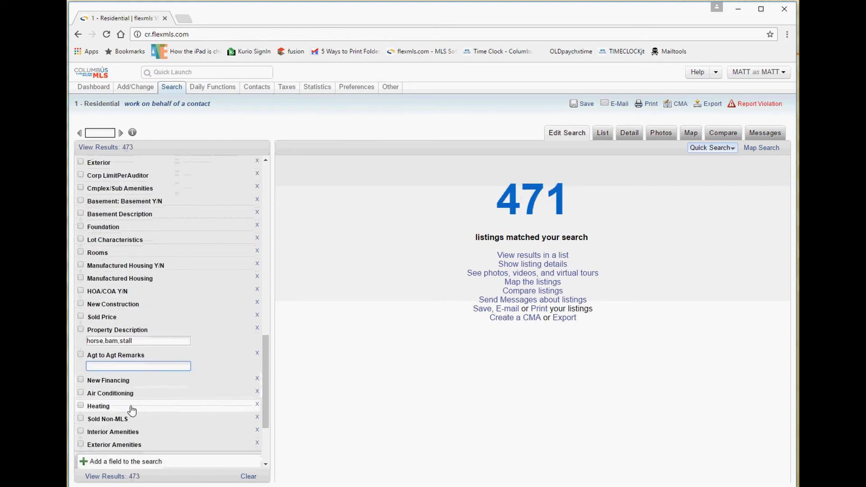
click(116, 331)
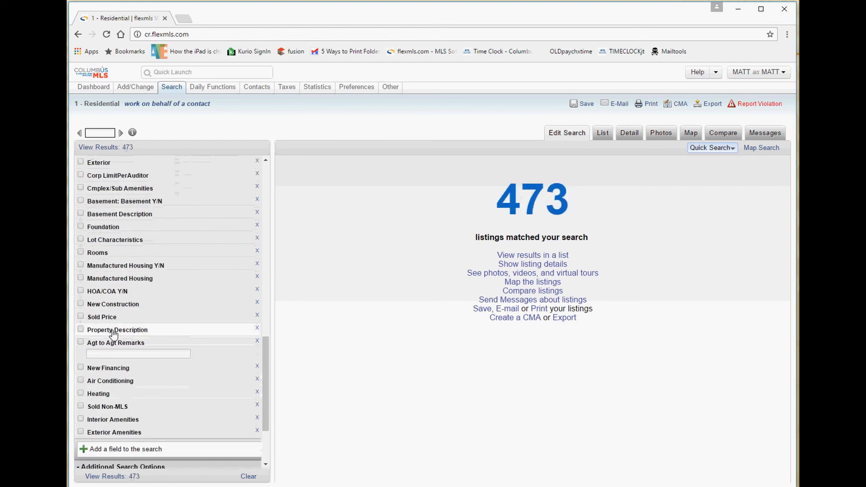
Filter Agt to Agt Remarks by 'showing' (70 matches), then turn it off for 473.
click(104, 356)
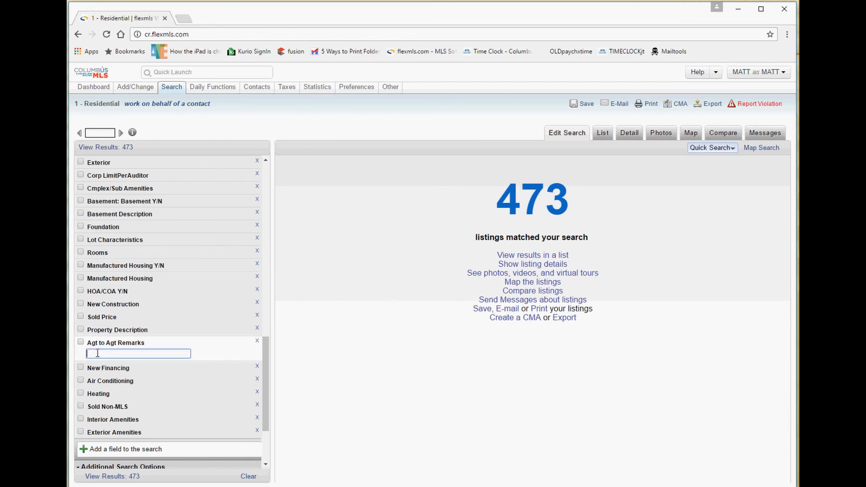
text(showing)
key(Tab)
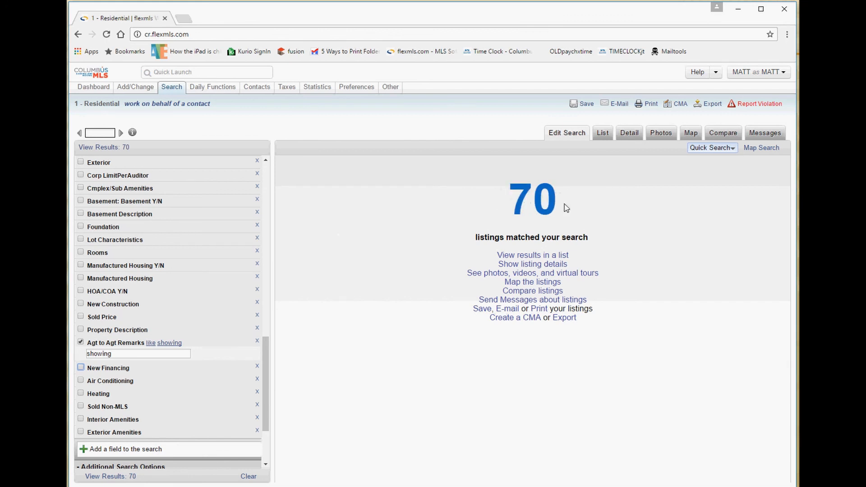
click(81, 342)
click(117, 332)
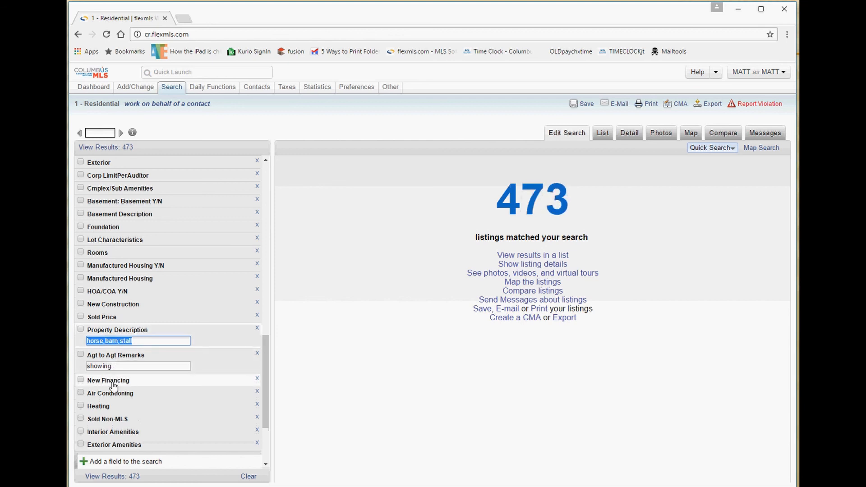
Expand and collapse the Sold Non-MLS, Interior Amenities and Exterior Amenities criteria.
click(117, 420)
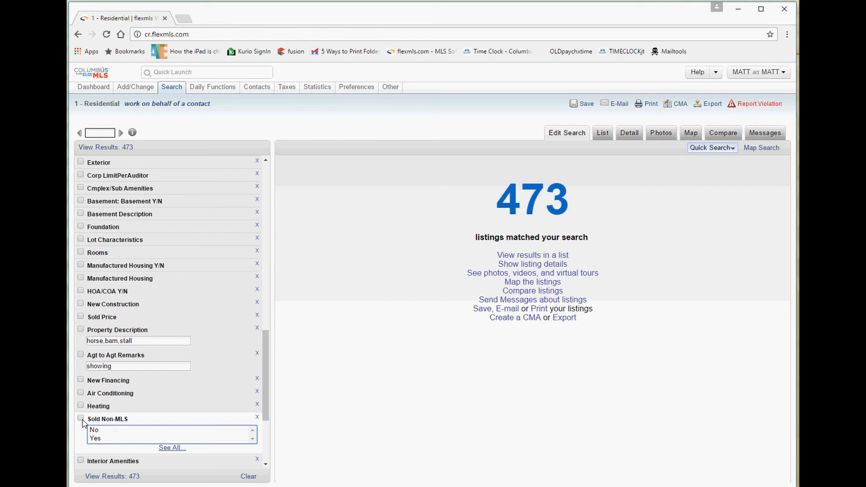
scroll(120, 438, down, 3)
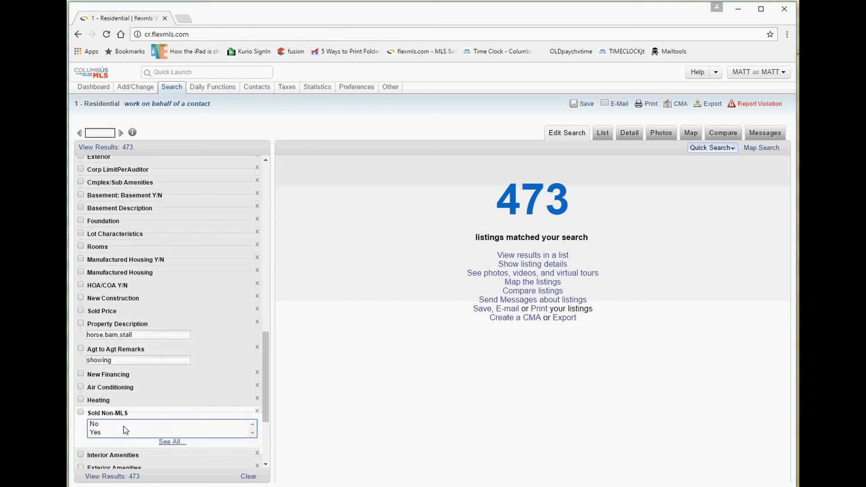
click(112, 364)
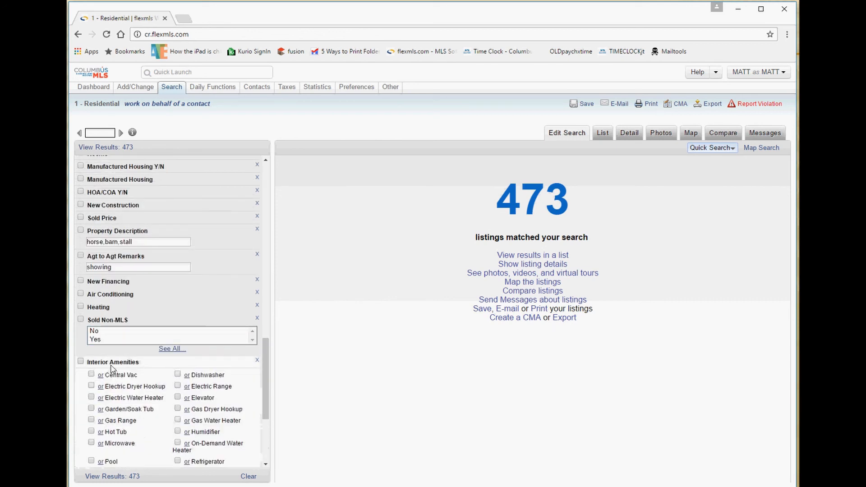
click(113, 364)
click(115, 378)
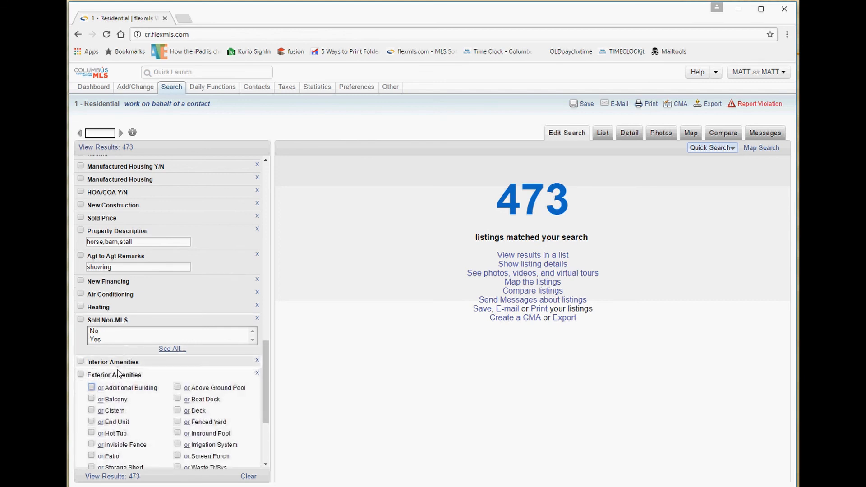
click(117, 376)
Show the 473 matching listings in the List view.
scroll(134, 361, down, 3)
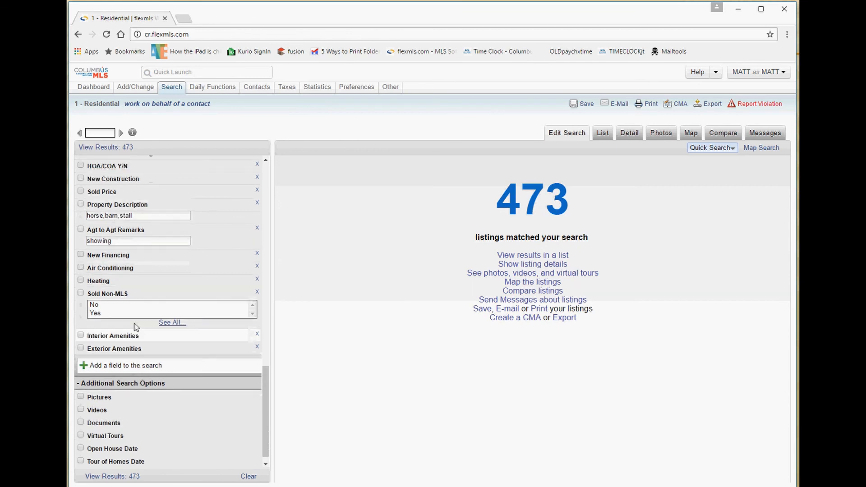
scroll(135, 325, up, 8)
scroll(135, 325, up, 5)
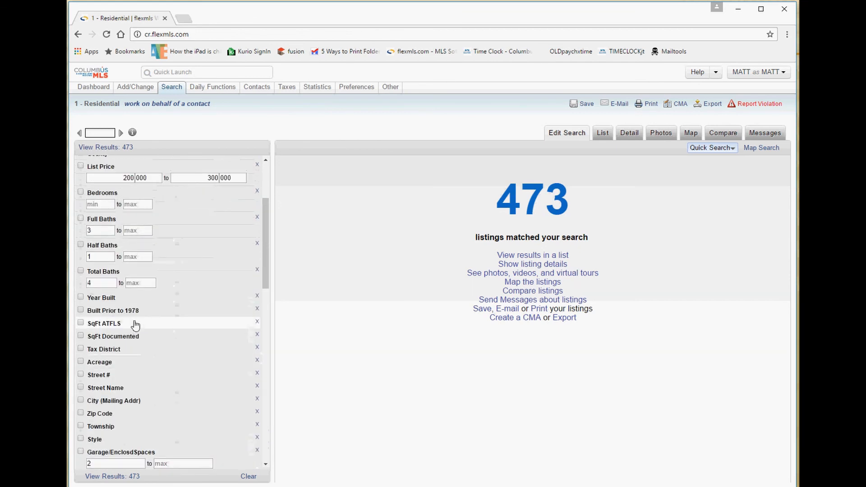
scroll(135, 325, down, 1)
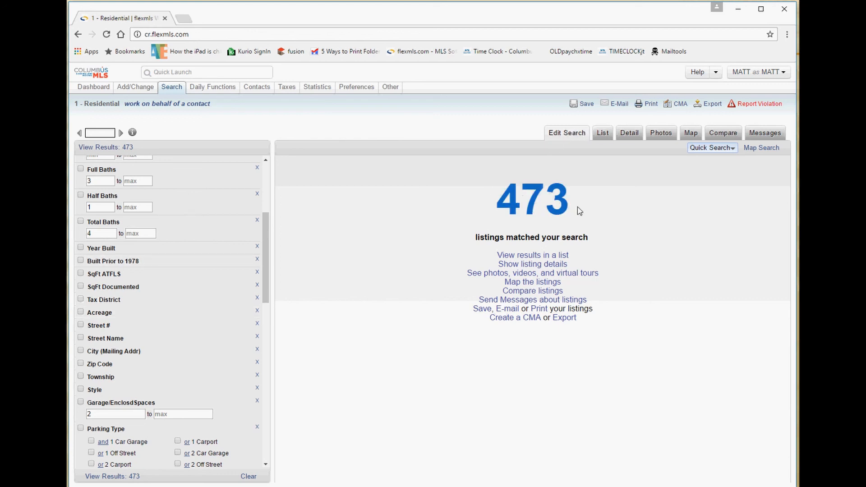
drag(580, 205, 498, 194)
click(604, 134)
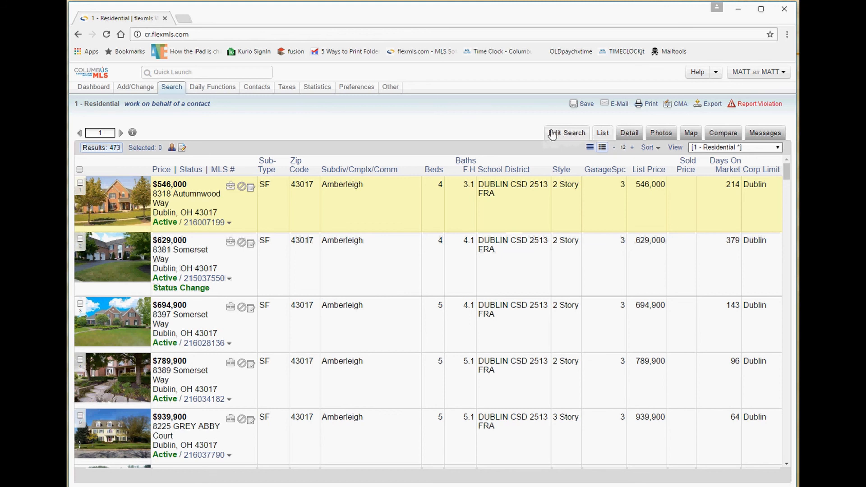
Return to Edit Search and re-enable Property Description like horse,barn,stall for 28 matches.
click(569, 133)
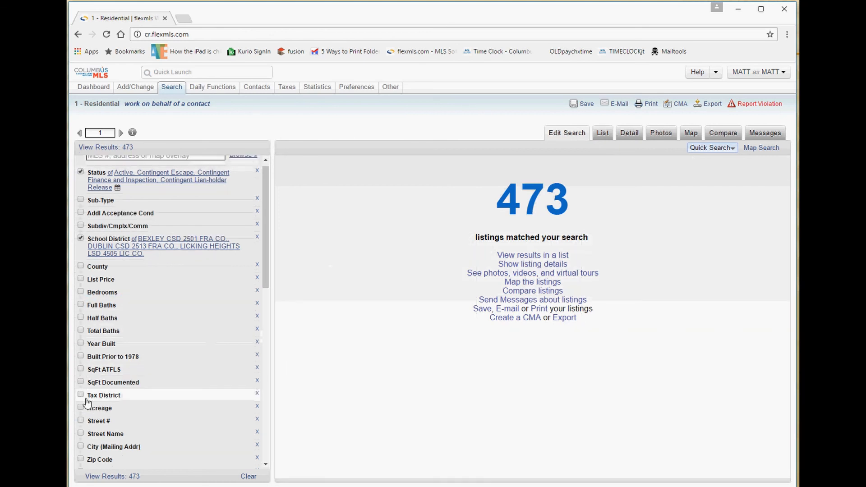
scroll(101, 316, down, 10)
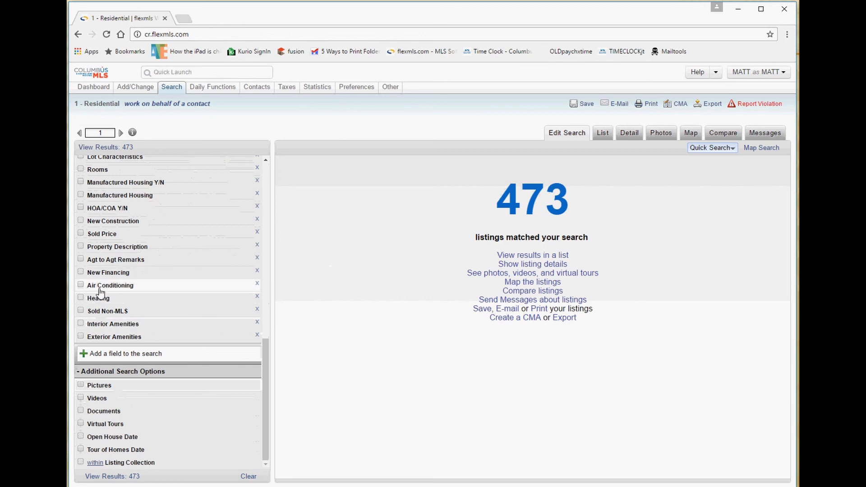
click(108, 248)
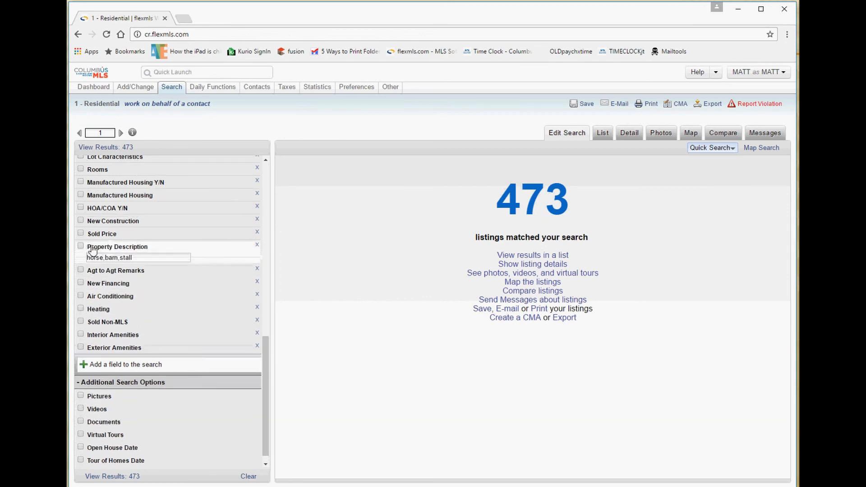
click(81, 246)
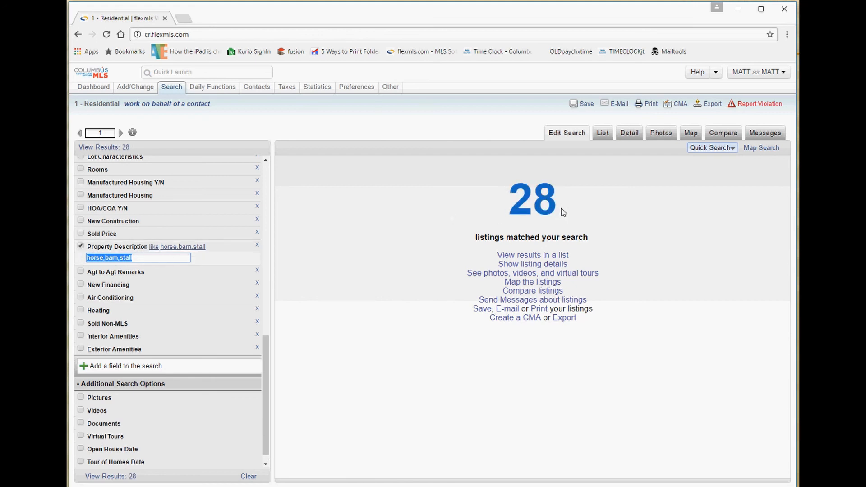
Clear and reselect the text in the description field.
click(788, 154)
triple_click(781, 149)
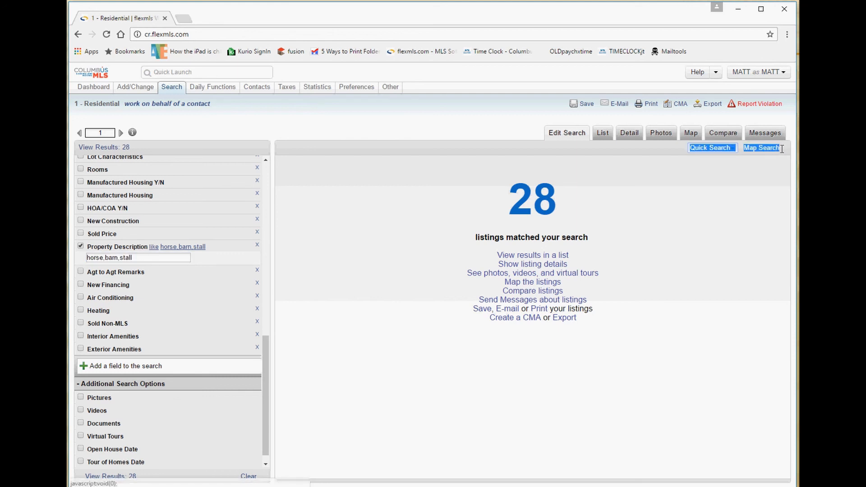
click(789, 151)
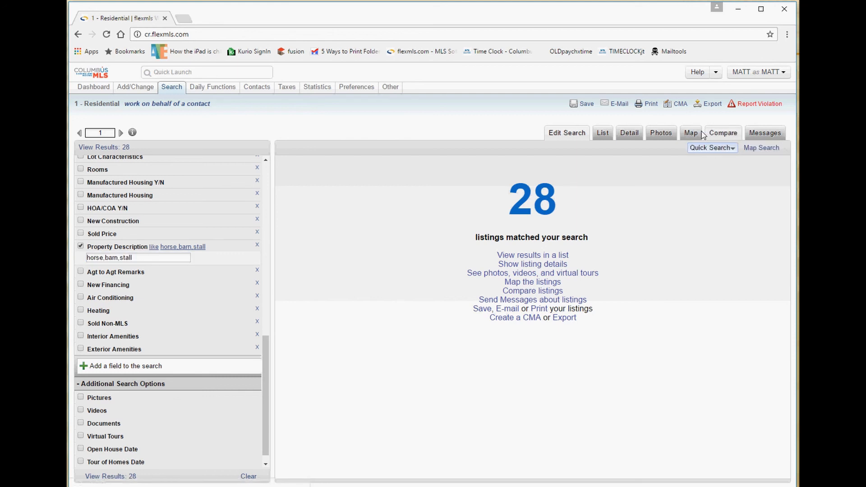
triple_click(781, 148)
triple_click(780, 147)
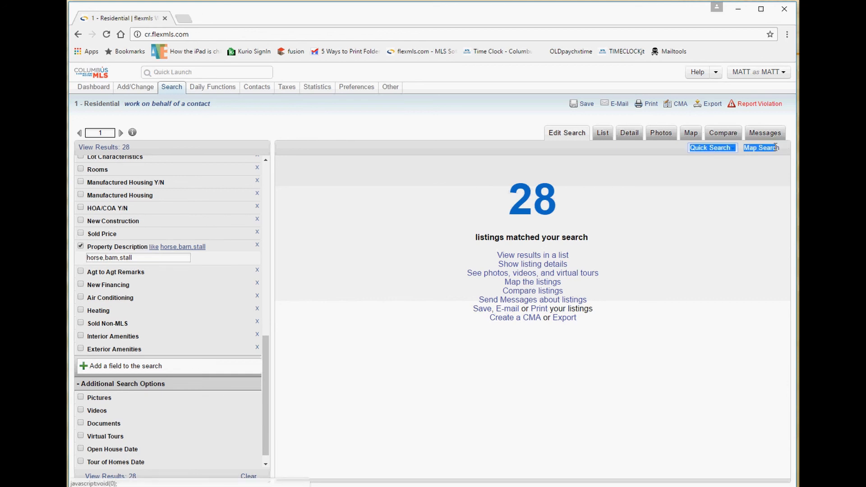
triple_click(781, 150)
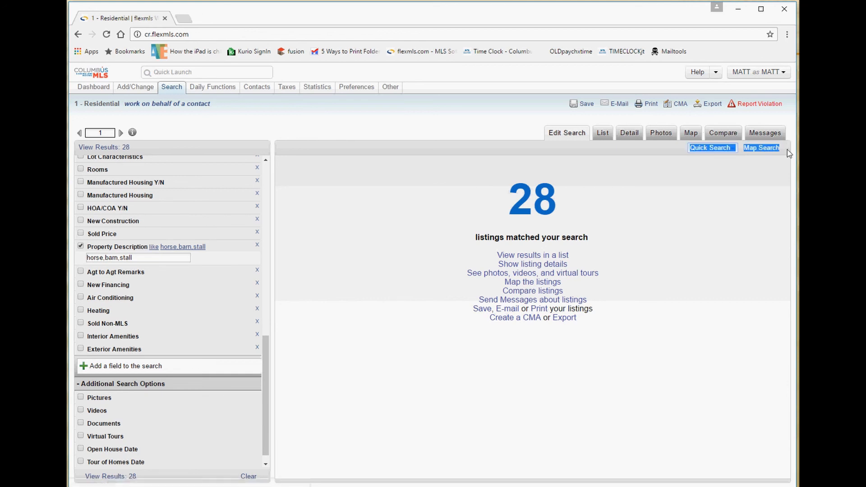
Plot the 28 matches on the Columbus map, glance at them as a list, then return to the search criteria.
click(782, 152)
click(765, 153)
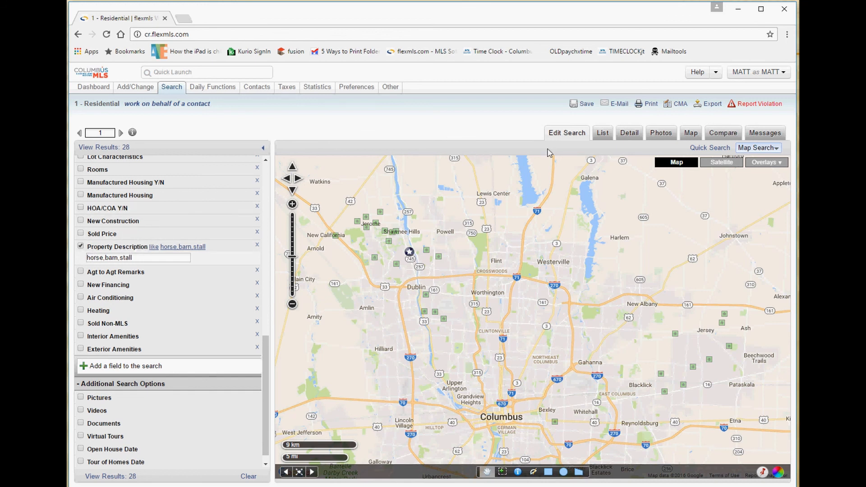
click(598, 140)
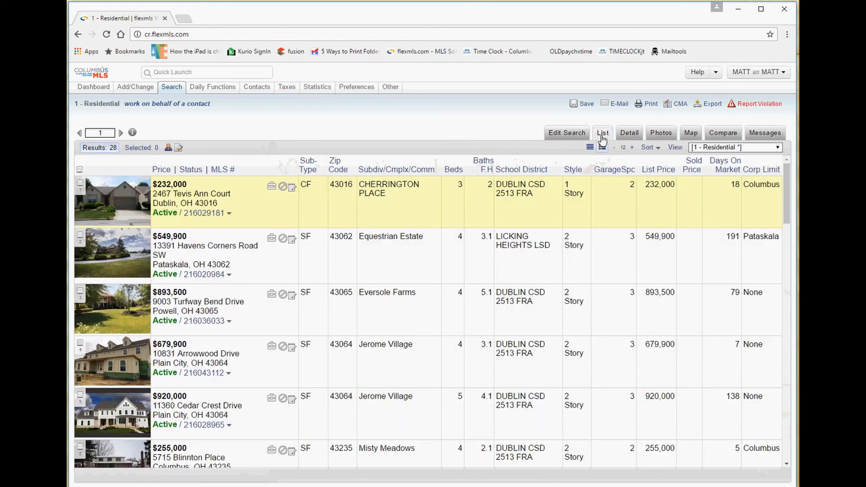
click(571, 135)
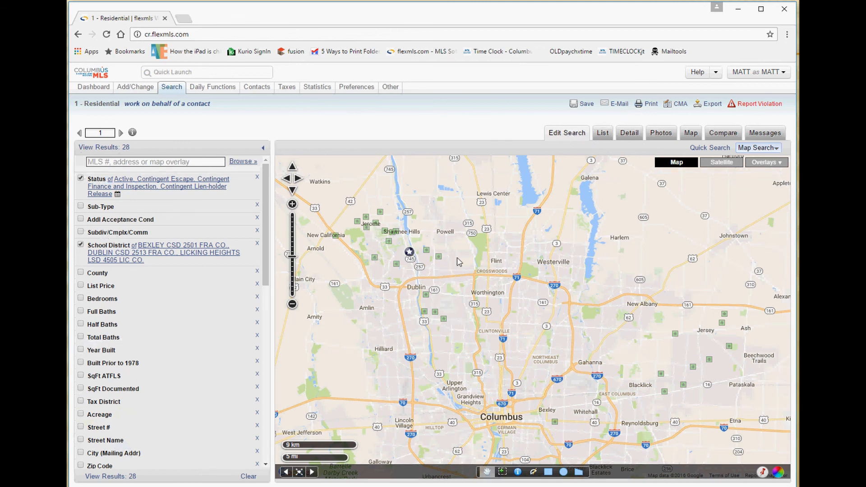
Inspect the Powell listing's parcel and listing numbers, then open the listing south of Dublin.
click(81, 245)
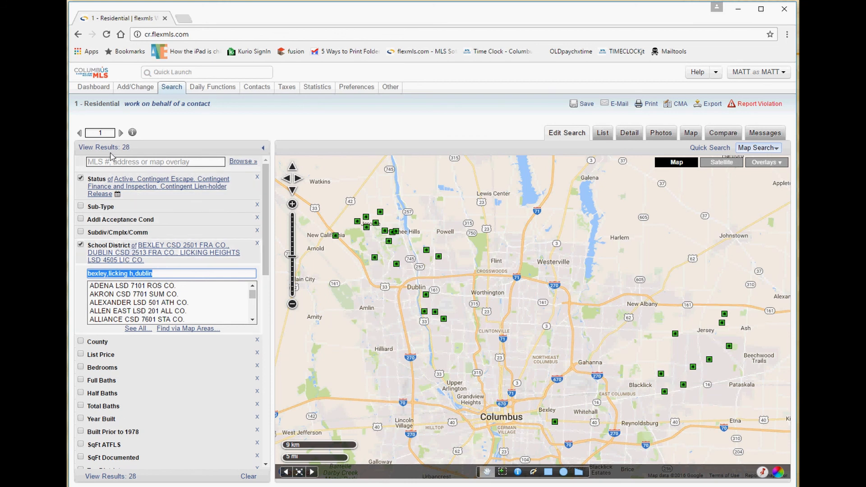
click(439, 257)
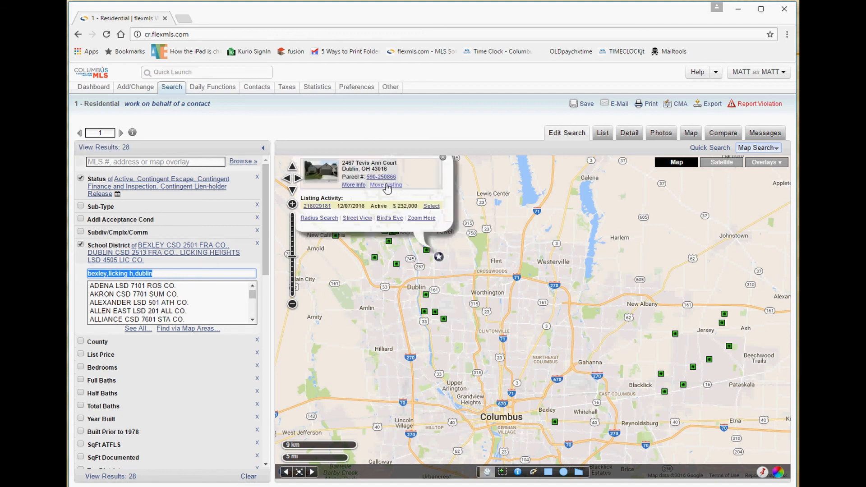
drag(396, 177, 387, 176)
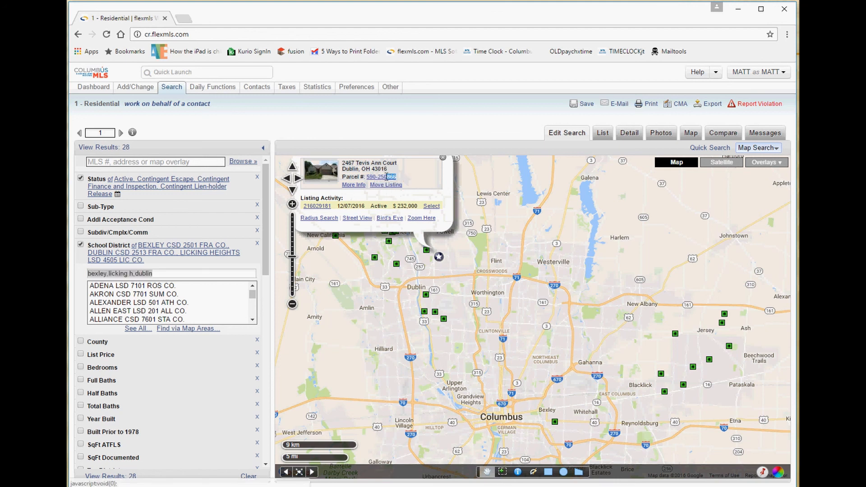
drag(338, 206, 307, 206)
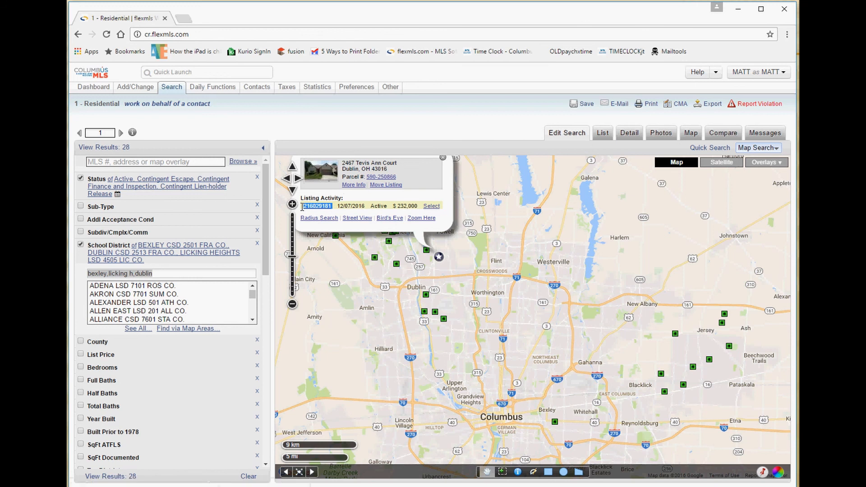
click(419, 174)
drag(403, 177, 370, 177)
click(435, 313)
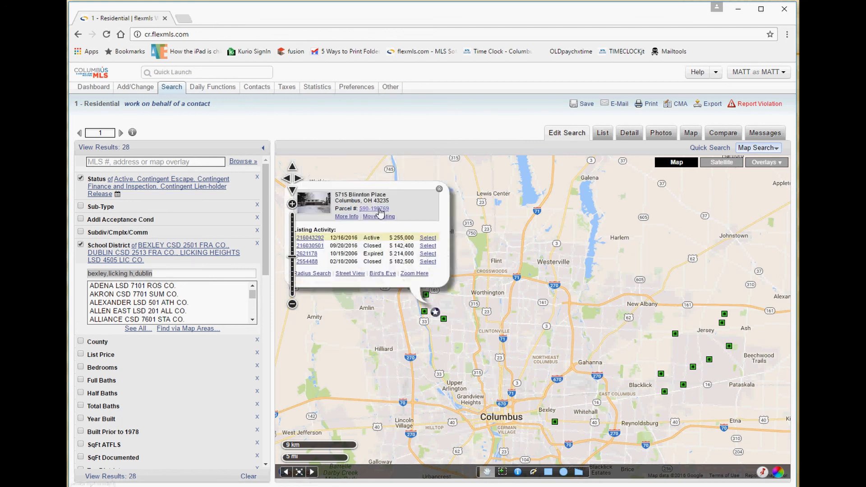
click(310, 238)
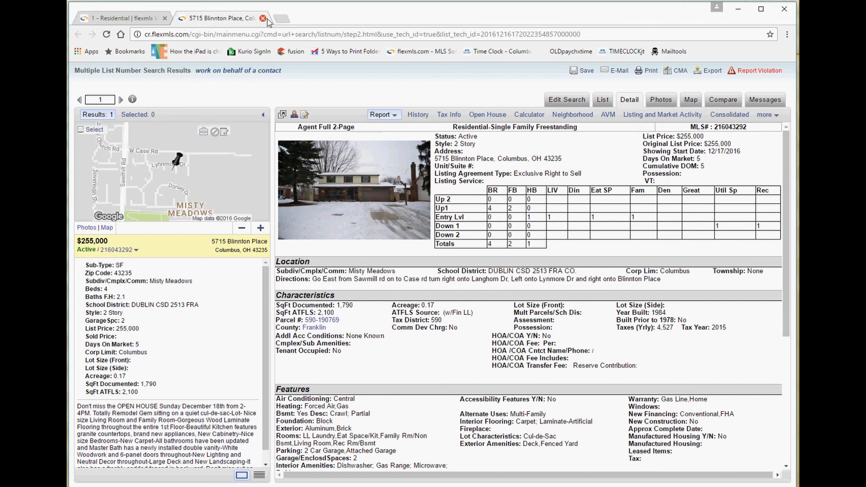
click(263, 18)
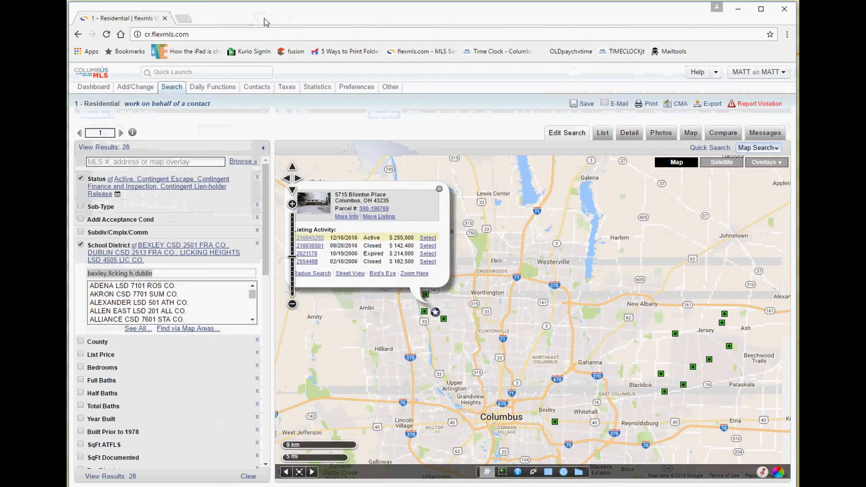
click(383, 209)
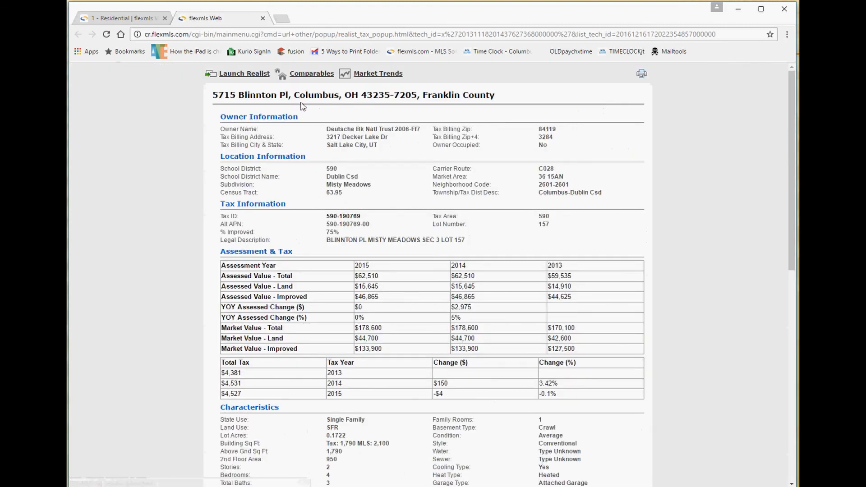
scroll(284, 158, down, 7)
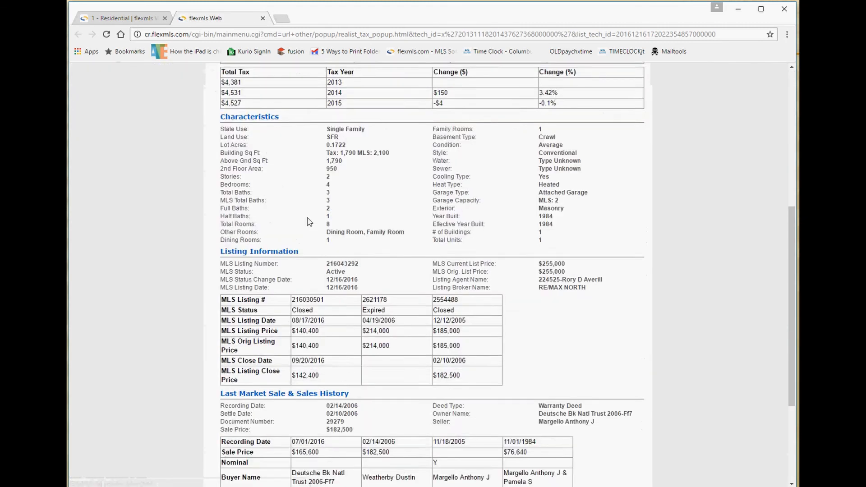
scroll(309, 221, up, 7)
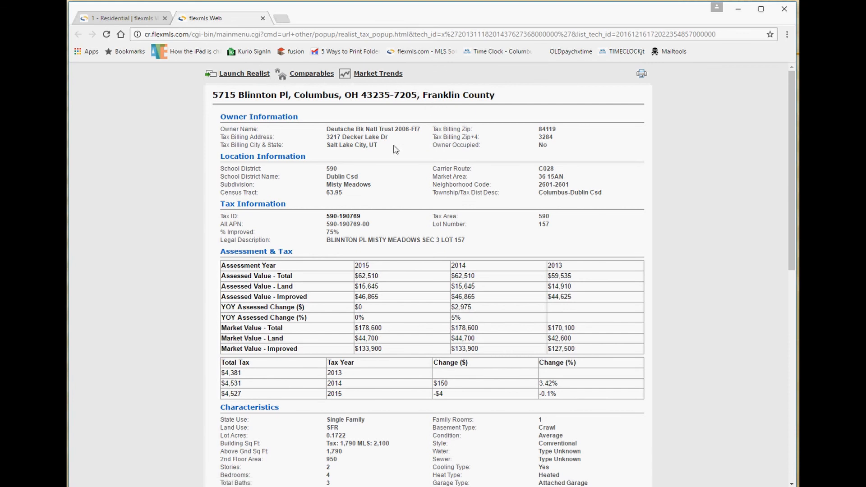
drag(394, 148, 347, 129)
click(264, 22)
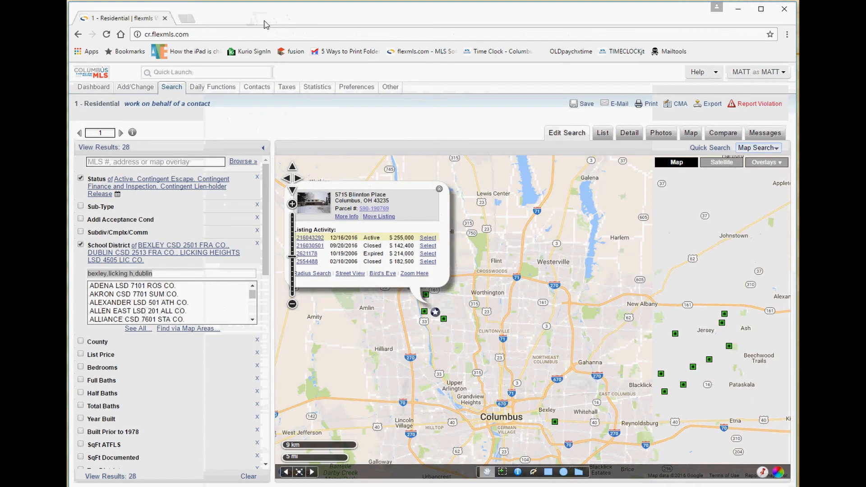
click(439, 189)
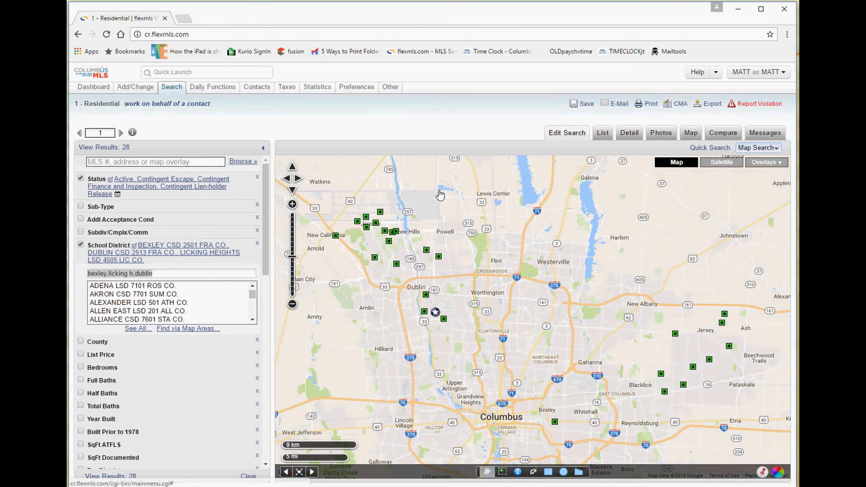
click(426, 251)
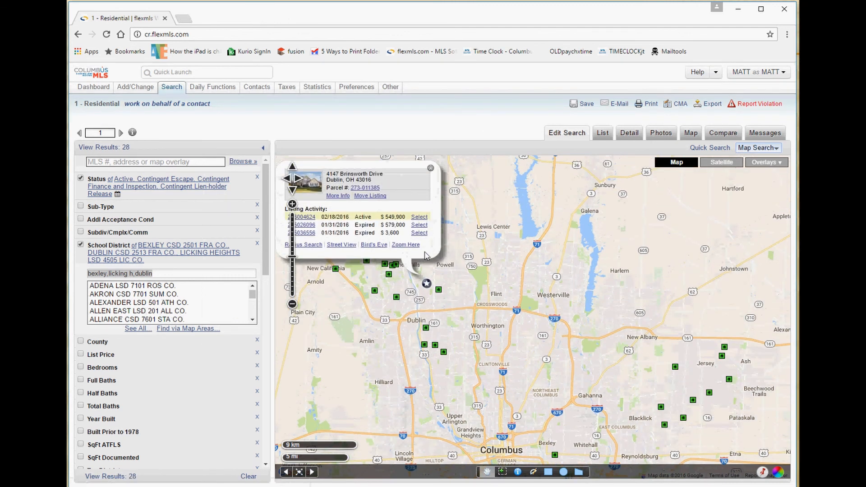
click(365, 188)
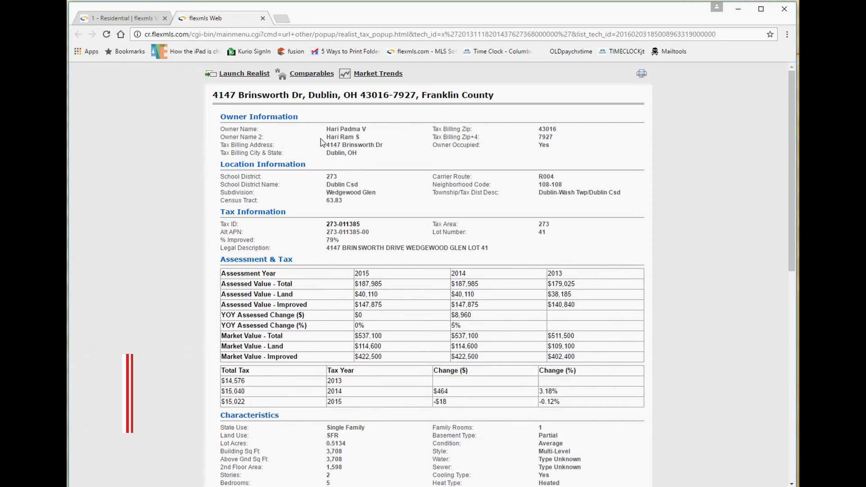
click(263, 19)
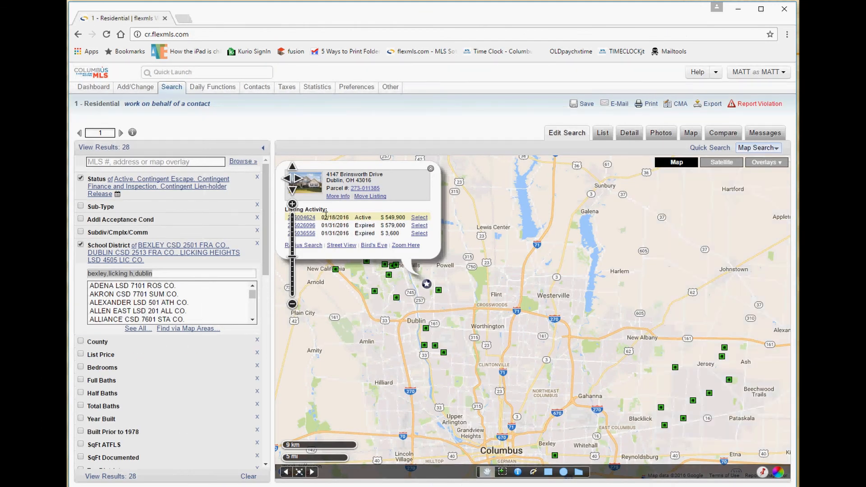
Review the full Brinsworth Drive listing, its search criteria and MLS number, then close it.
click(306, 217)
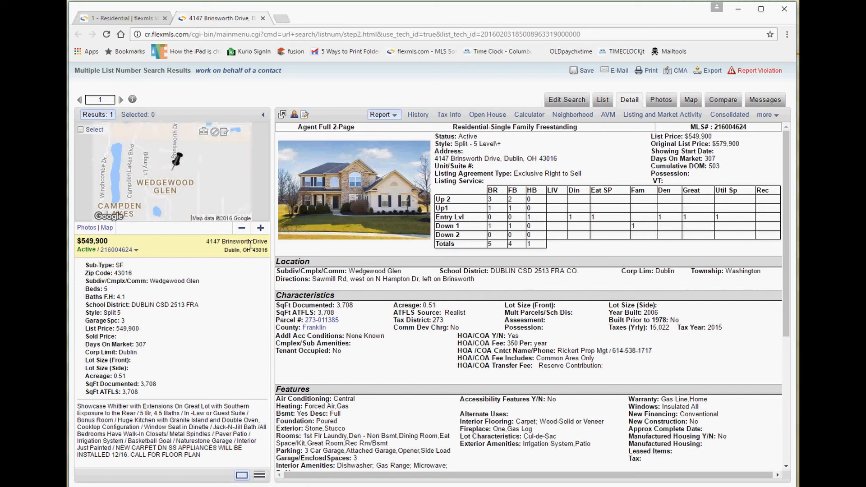
drag(252, 241, 232, 243)
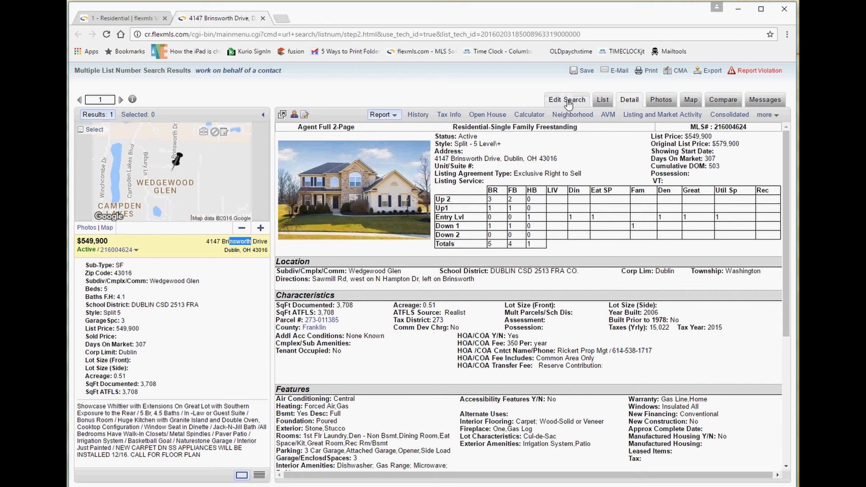
click(568, 105)
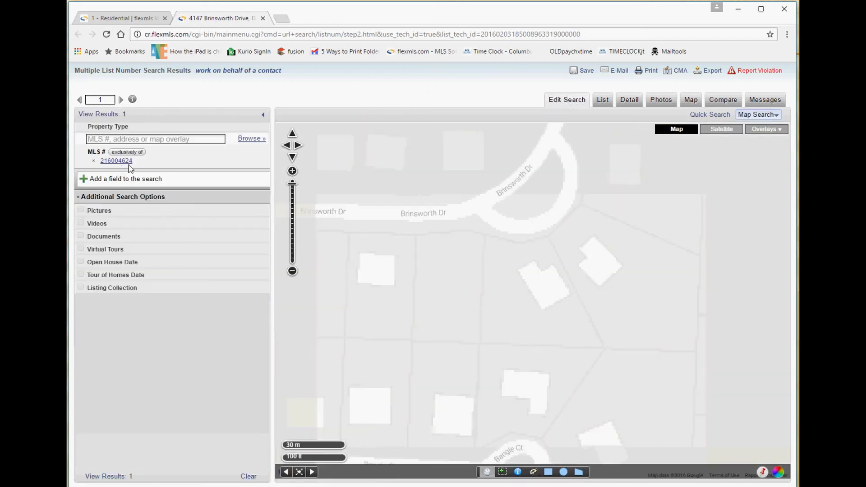
drag(139, 168, 102, 164)
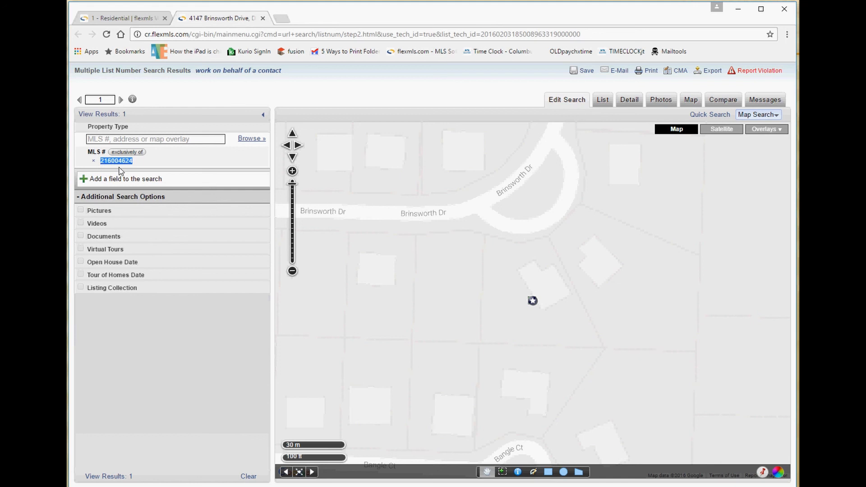
click(263, 18)
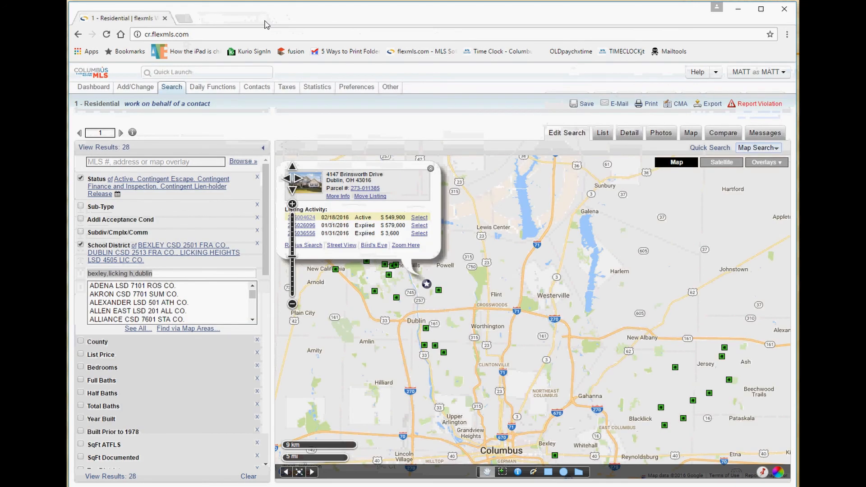
click(439, 292)
drag(333, 240, 303, 241)
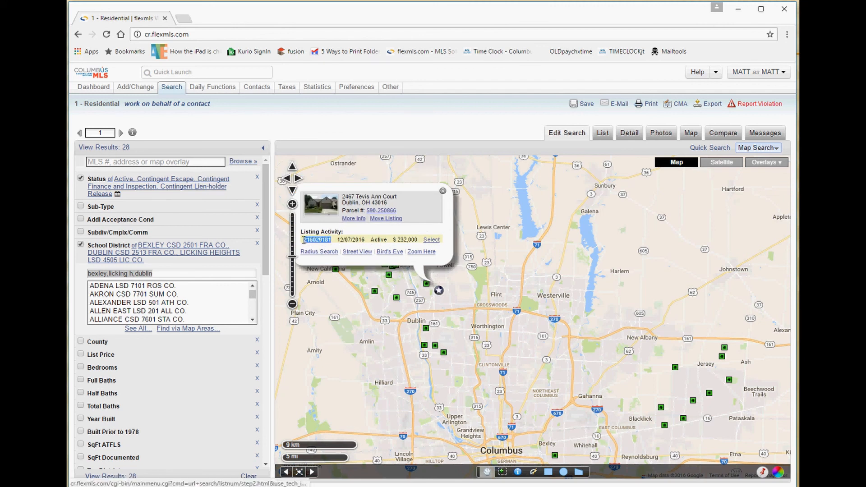
drag(397, 197, 344, 197)
click(323, 240)
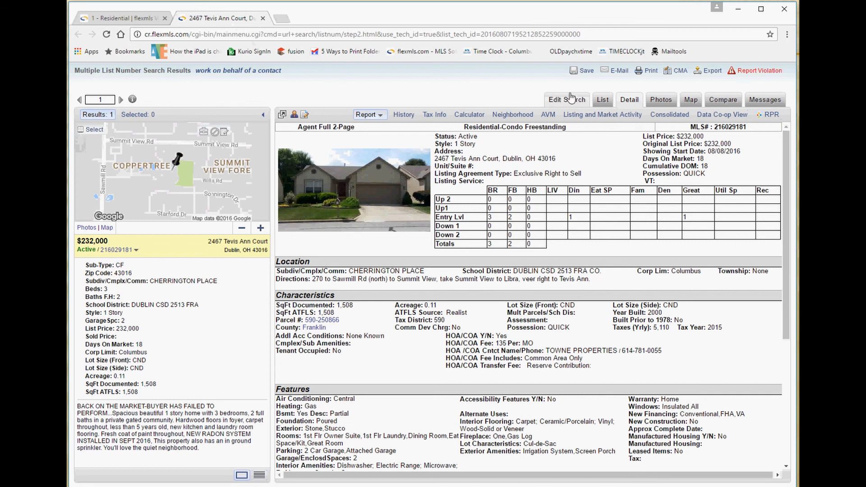
Check the listing's search criteria and MLS number, then close the listing and its map summary.
click(564, 99)
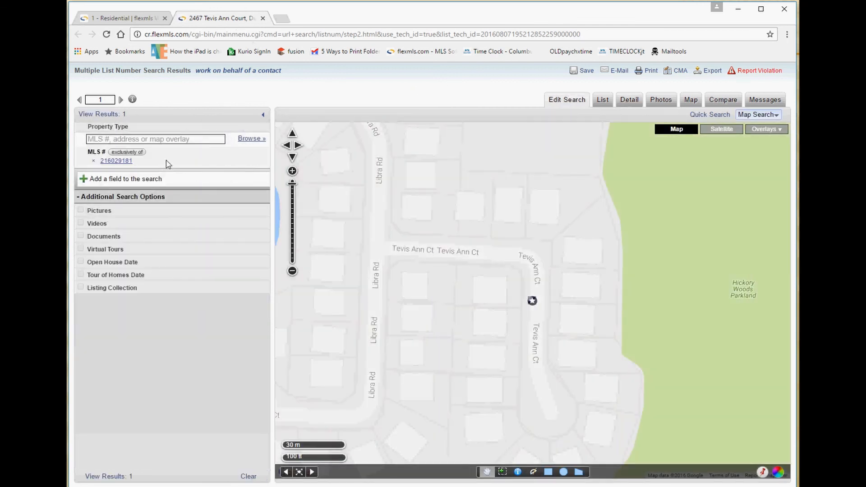
drag(134, 160, 106, 161)
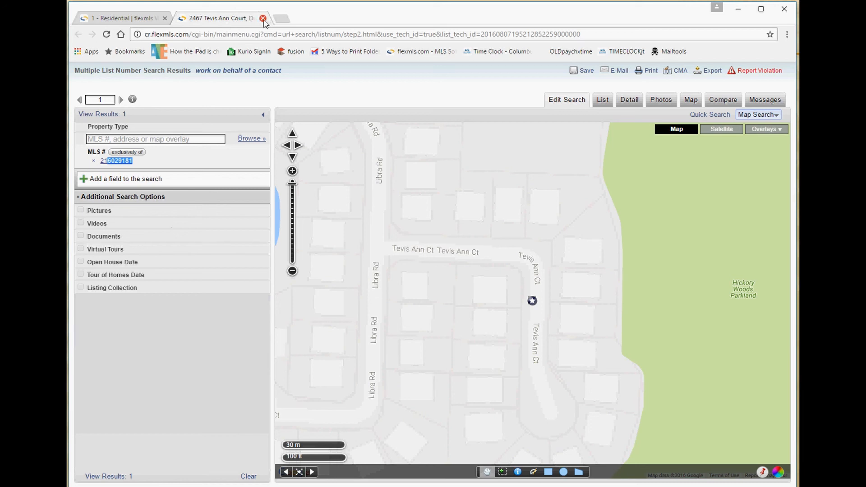
click(262, 18)
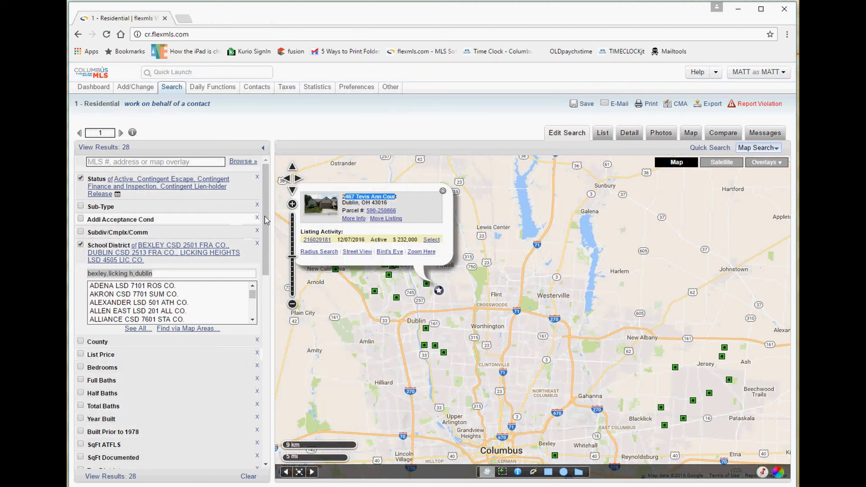
click(444, 192)
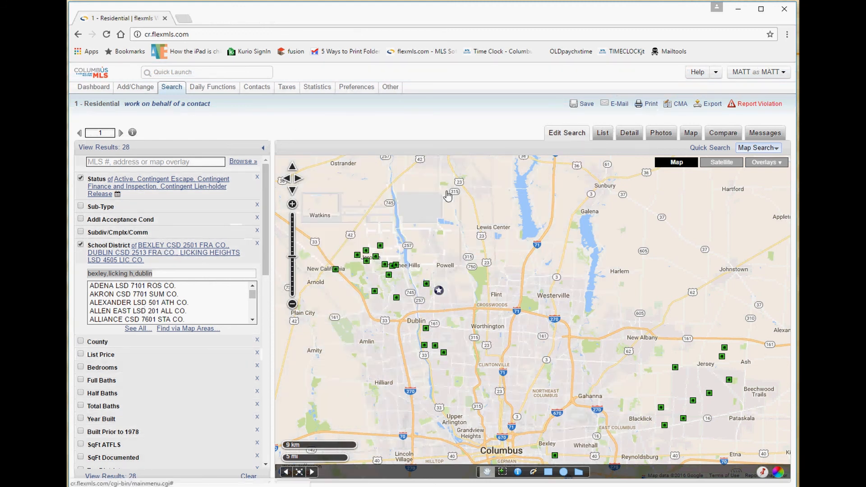
click(758, 150)
click(711, 148)
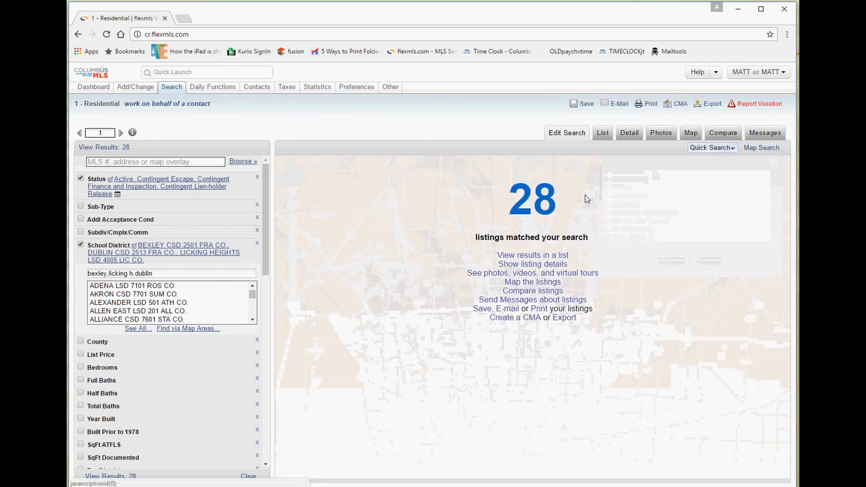
drag(585, 198, 493, 207)
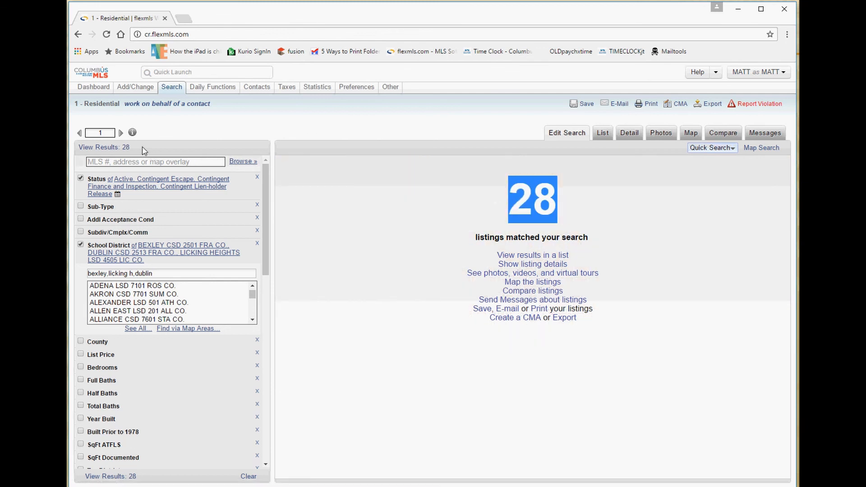
drag(79, 147, 134, 141)
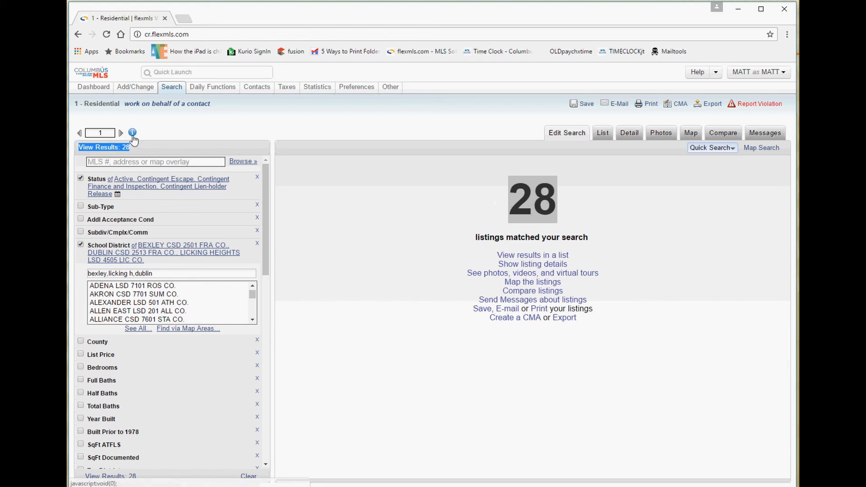
click(132, 135)
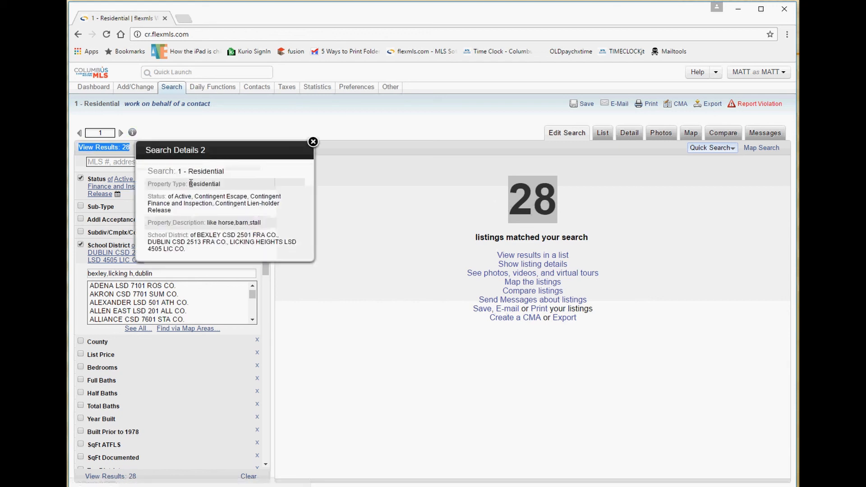
drag(189, 171, 261, 224)
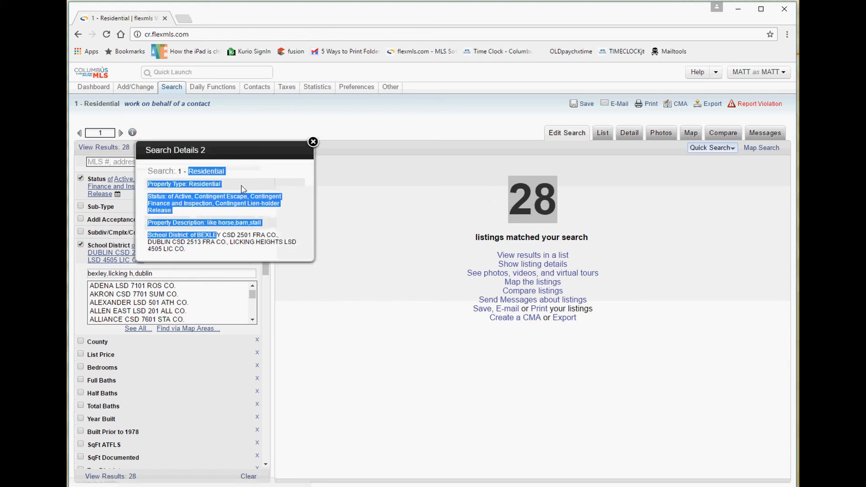
click(313, 142)
click(762, 147)
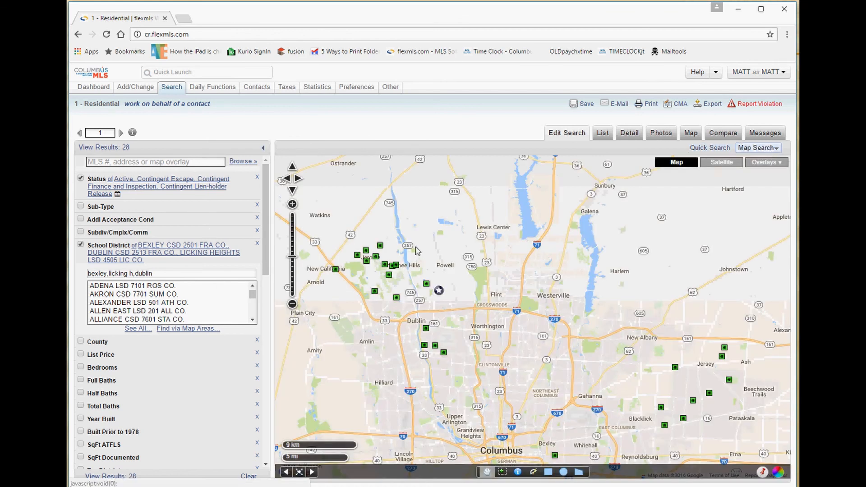
click(426, 284)
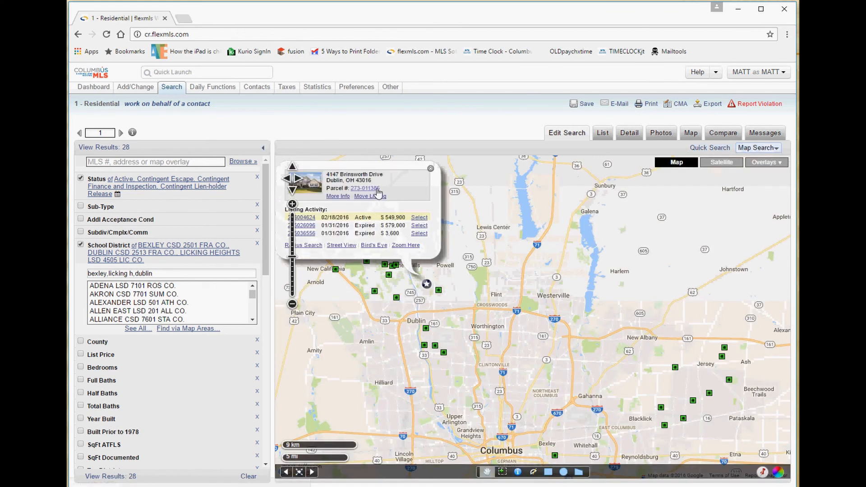
drag(380, 188, 353, 189)
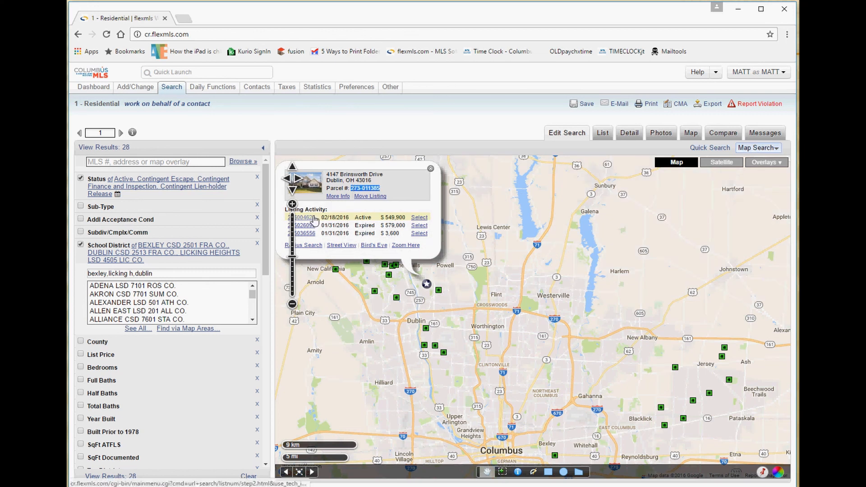
drag(431, 251, 322, 212)
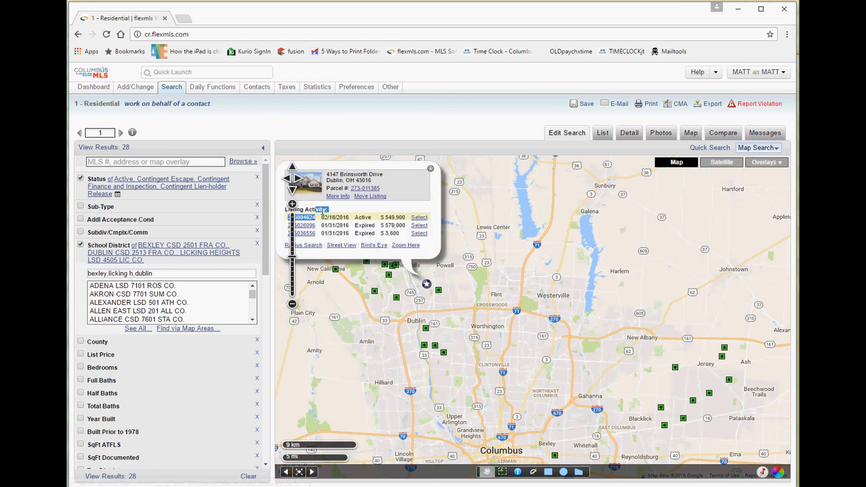
click(430, 169)
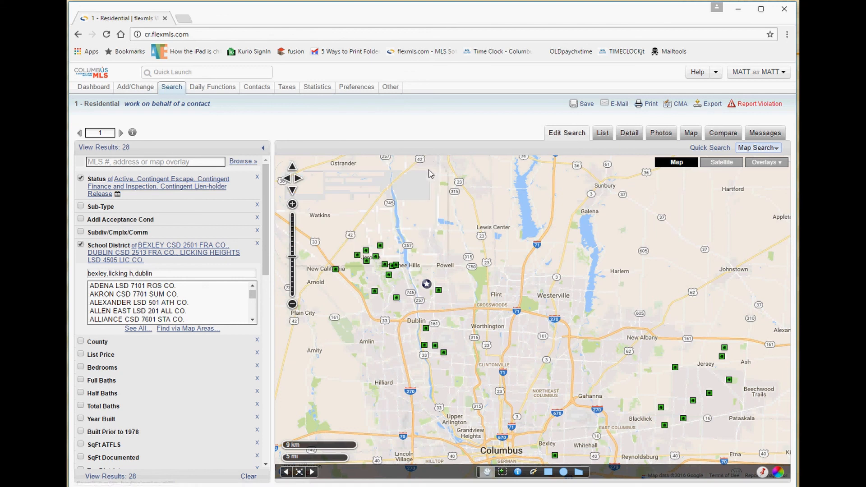